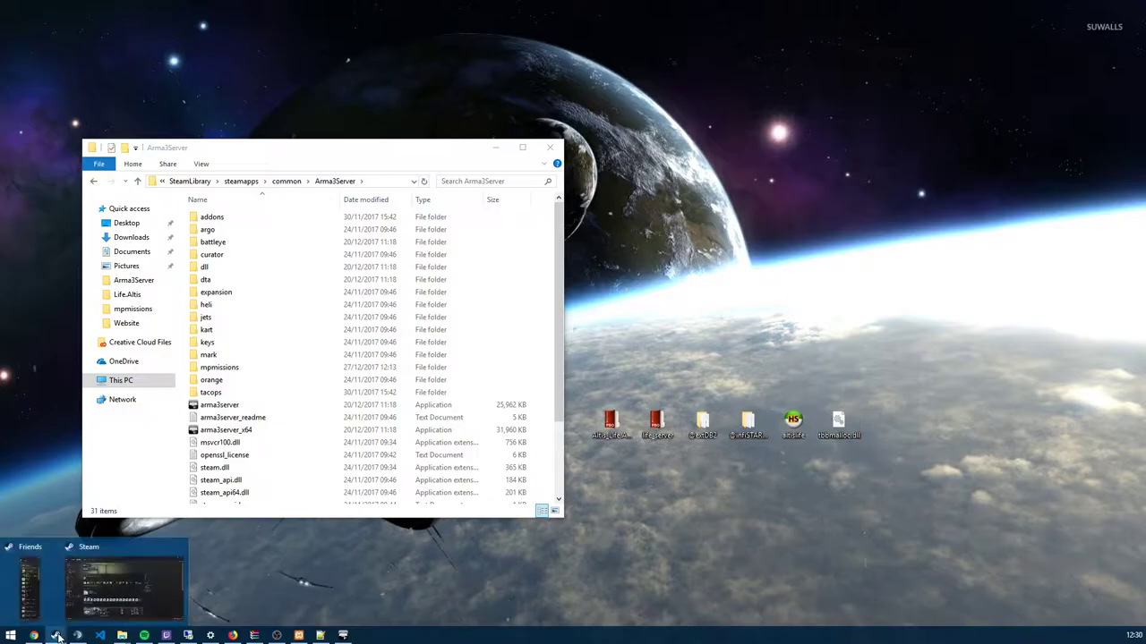
Locate Arma 3 Server among the Tools in the Steam library, then minimise Steam
left_click(125, 577)
mouse_move(110, 49)
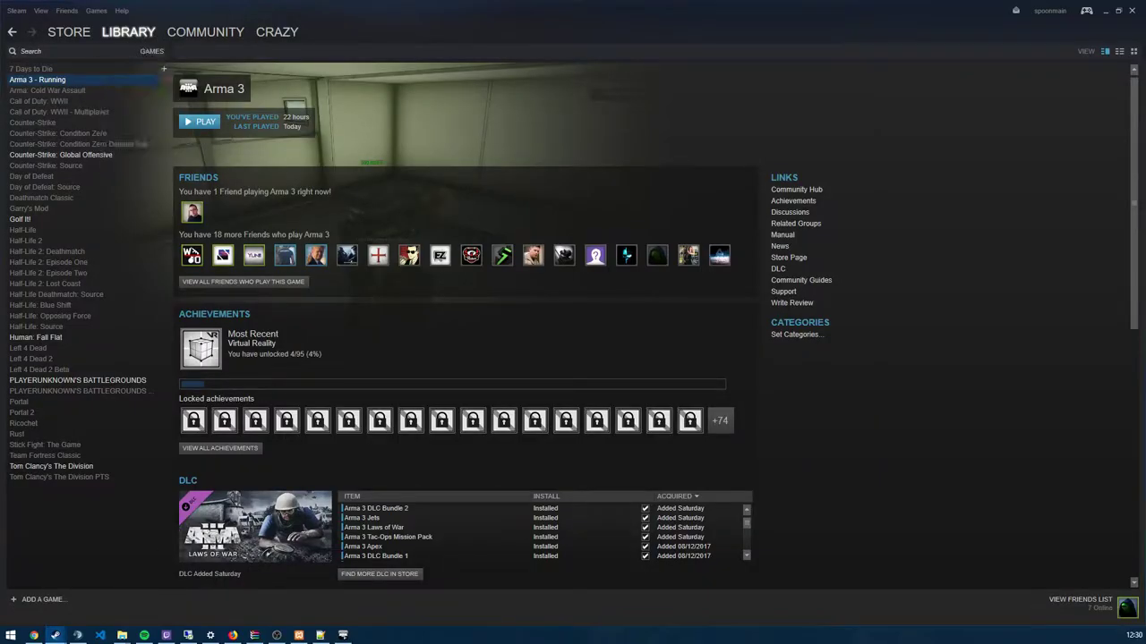
left_click(145, 52)
left_click(145, 52)
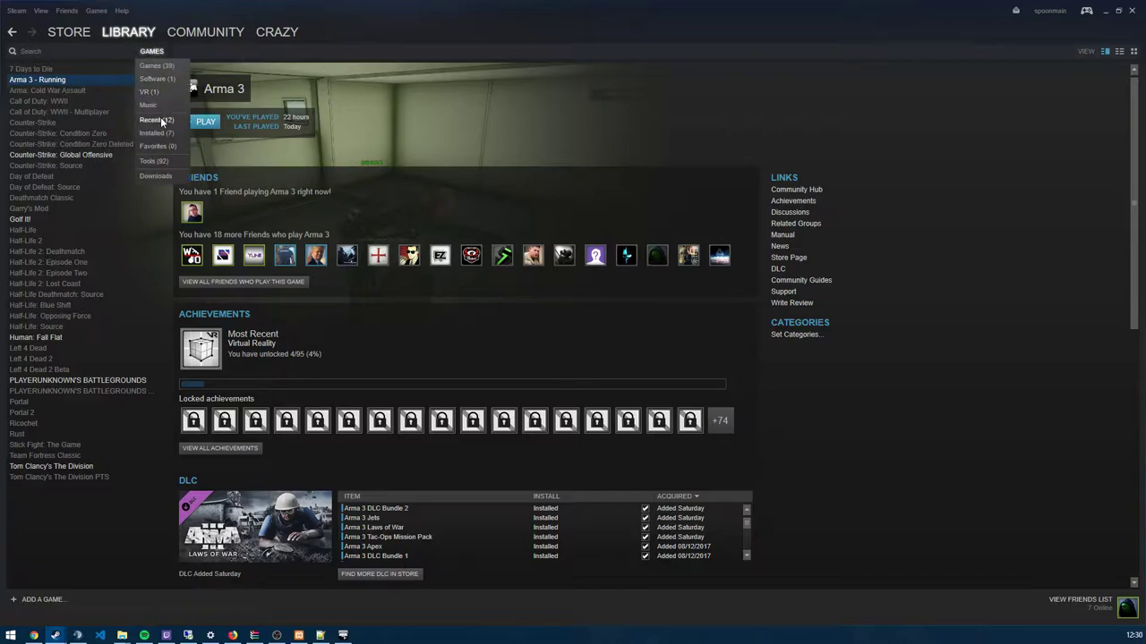
left_click(157, 160)
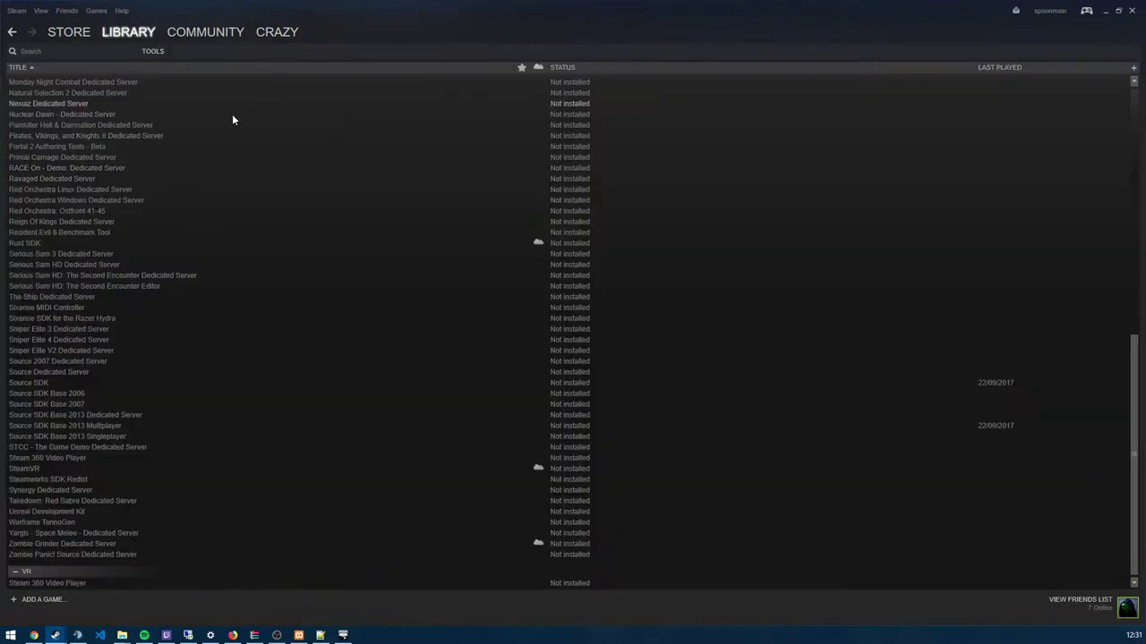
scroll(126, 155, "up", 15)
left_click(98, 177)
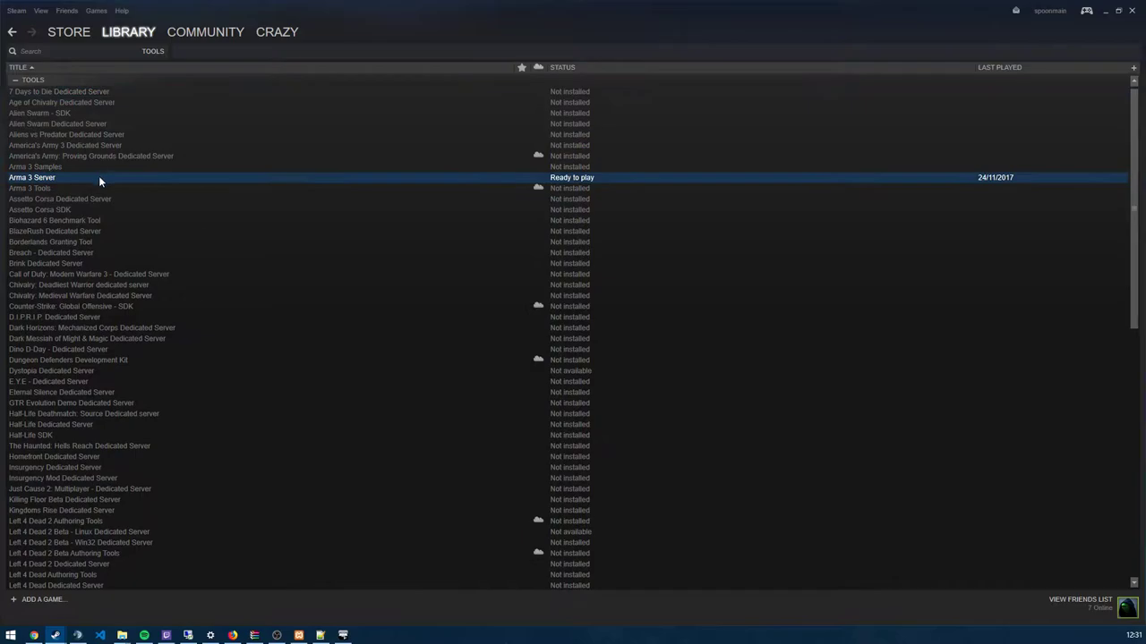
right_click(99, 175)
left_click(63, 177)
left_click(1105, 12)
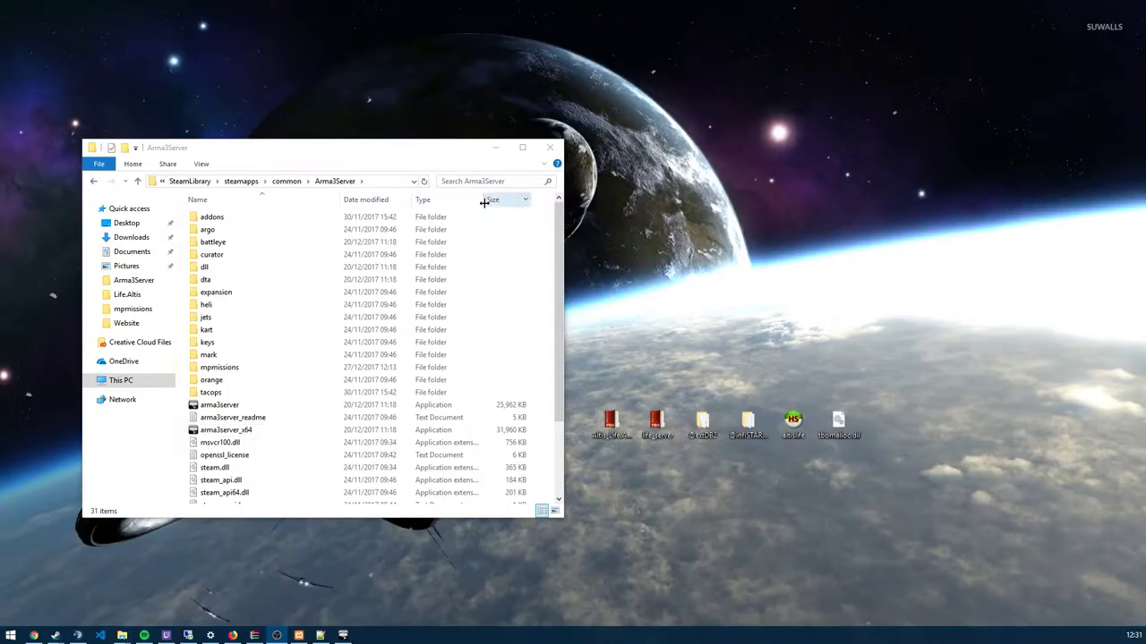
Open the common folder and rename the Arma3Server folder as "Arma 3 Server"
left_click(287, 181)
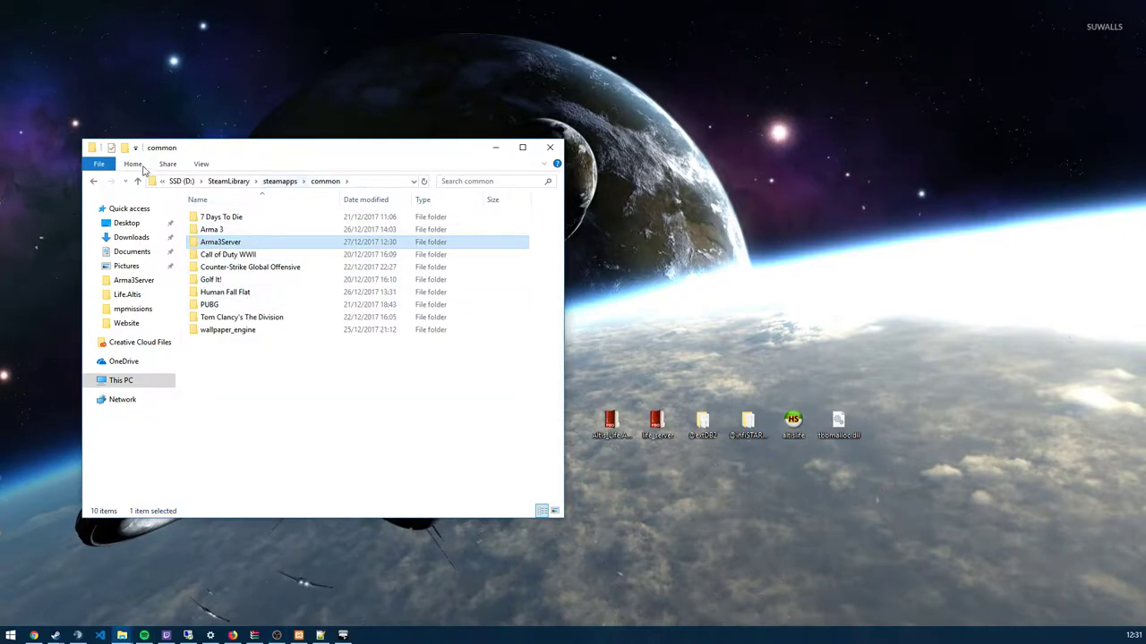
right_click(278, 248)
left_click(350, 555)
key("End")
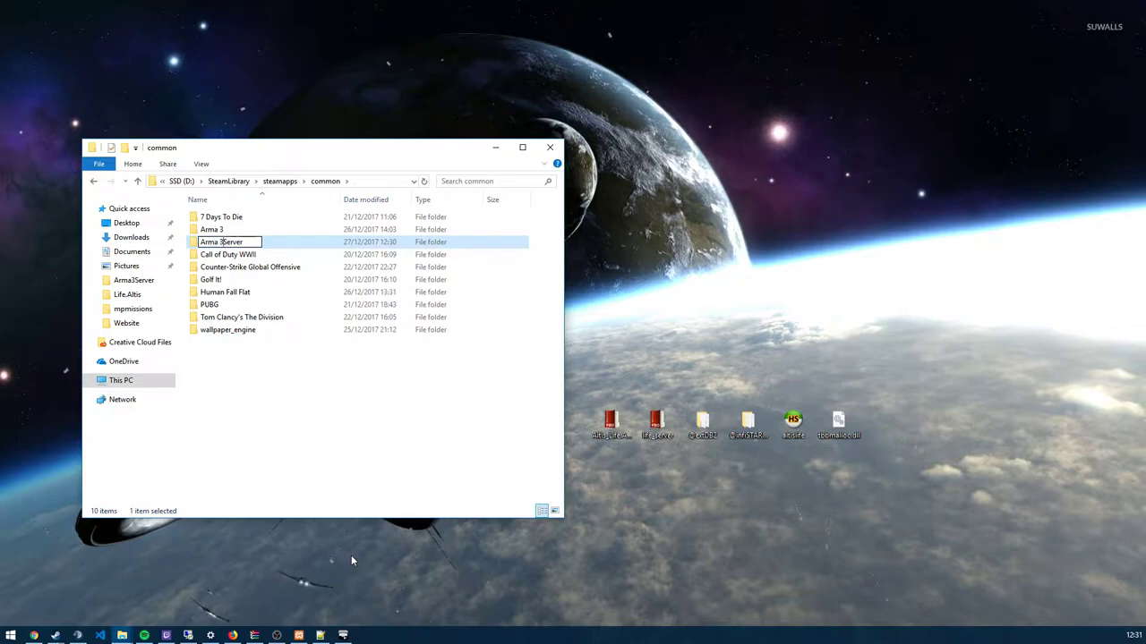
key("Return")
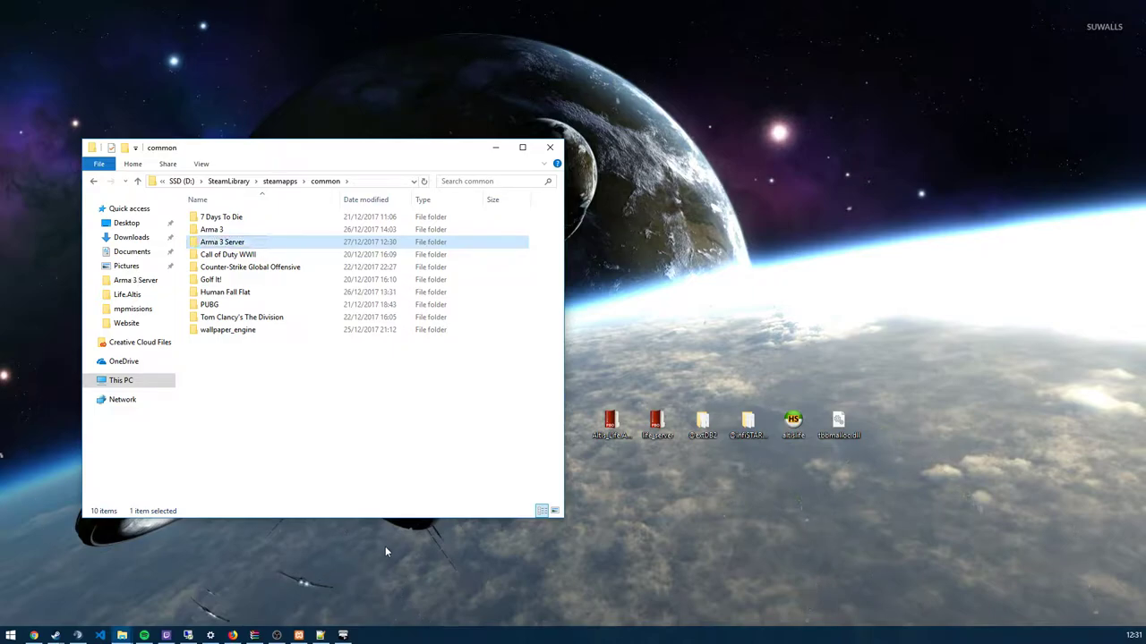
Rename the "Arma 3 Server" folder as "Arma3Server", without spaces
right_click(299, 242)
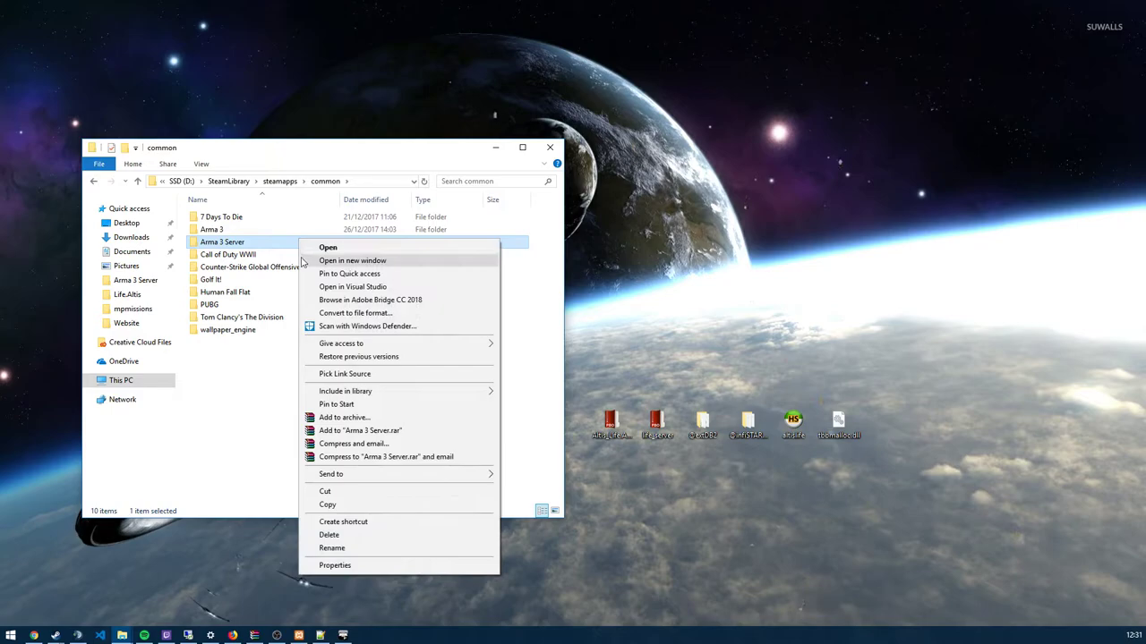
left_click(224, 244)
right_click(224, 242)
left_click(259, 546)
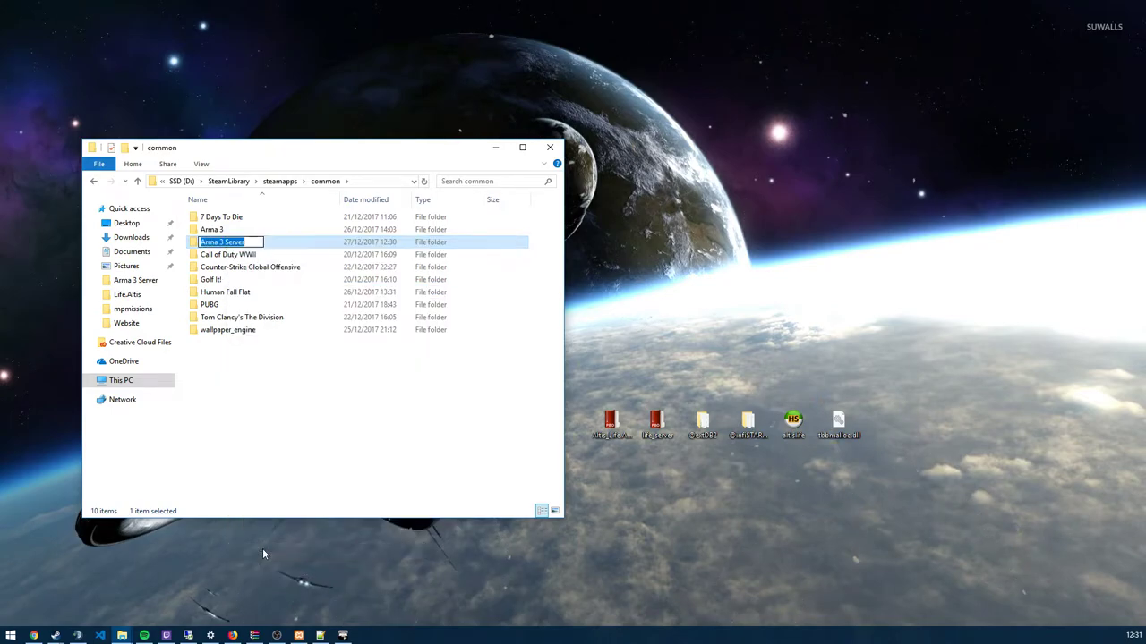
key("End")
key("Left")
key("Return")
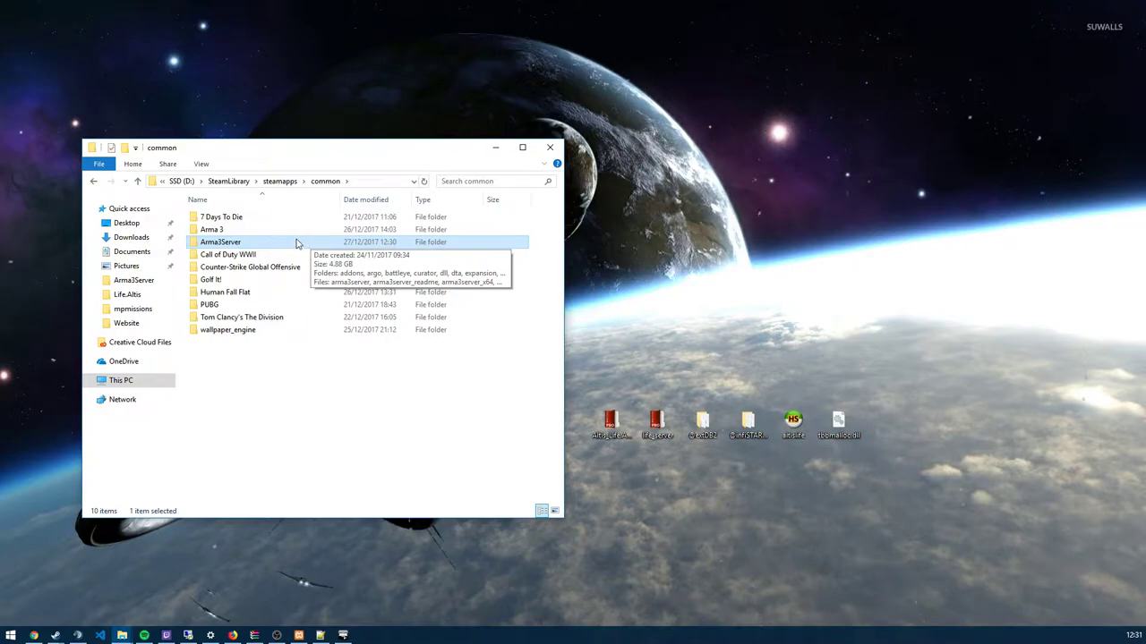
Check the status of the MySQL module in the XAMPP Control Panel, then hide the panel
left_click(781, 355)
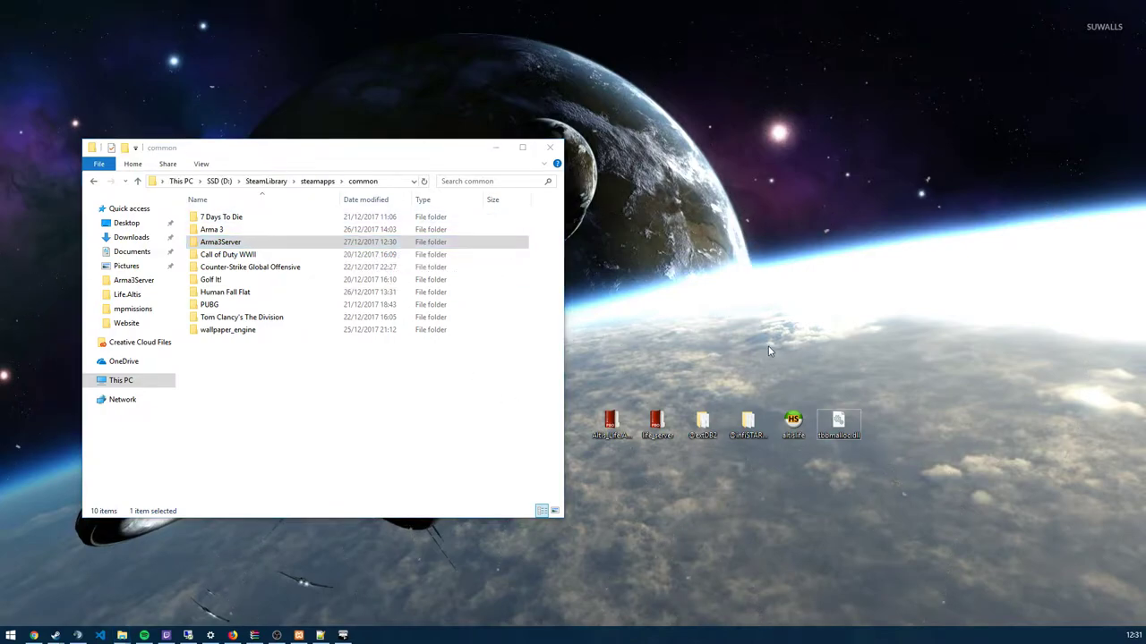
left_click(298, 636)
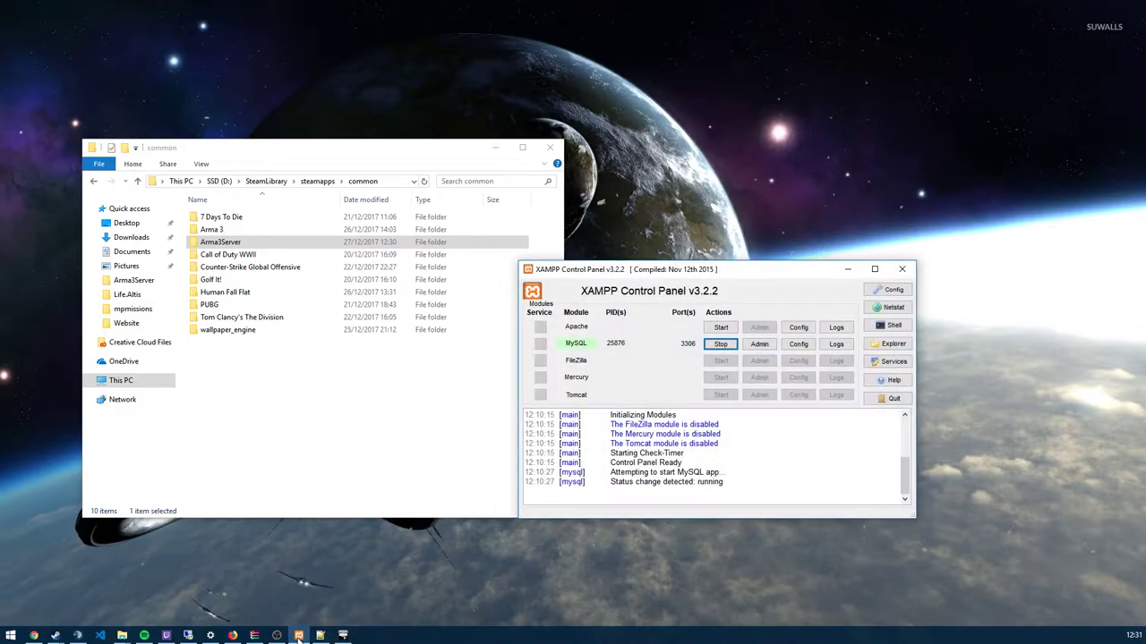
left_click(298, 635)
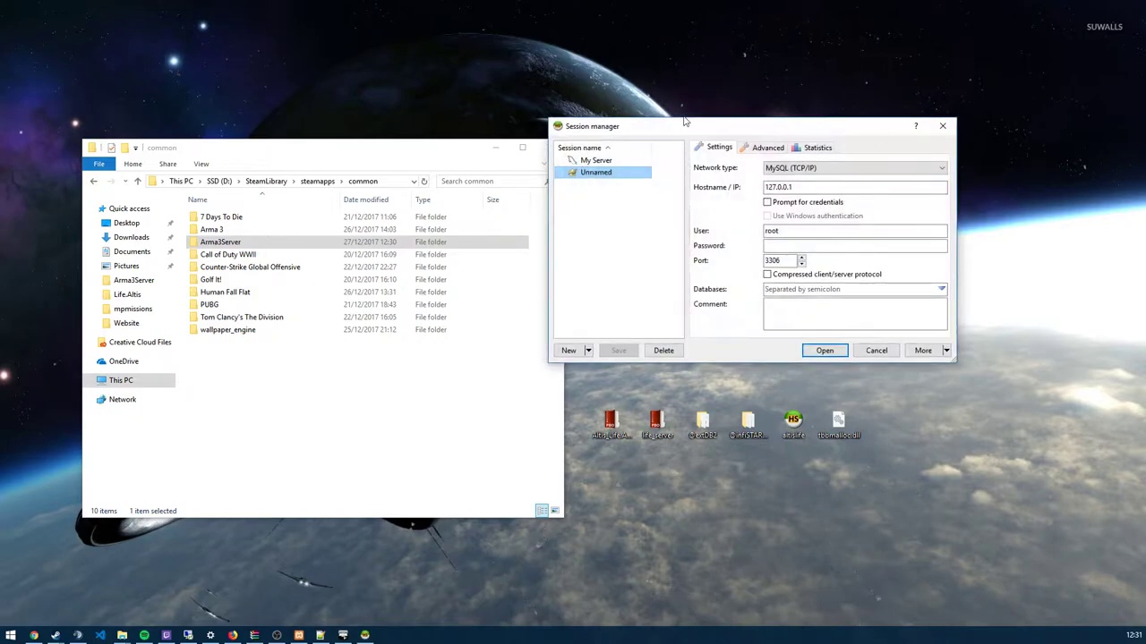
Delete the Unnamed session in HeidiSQL's session manager
right_click(656, 188)
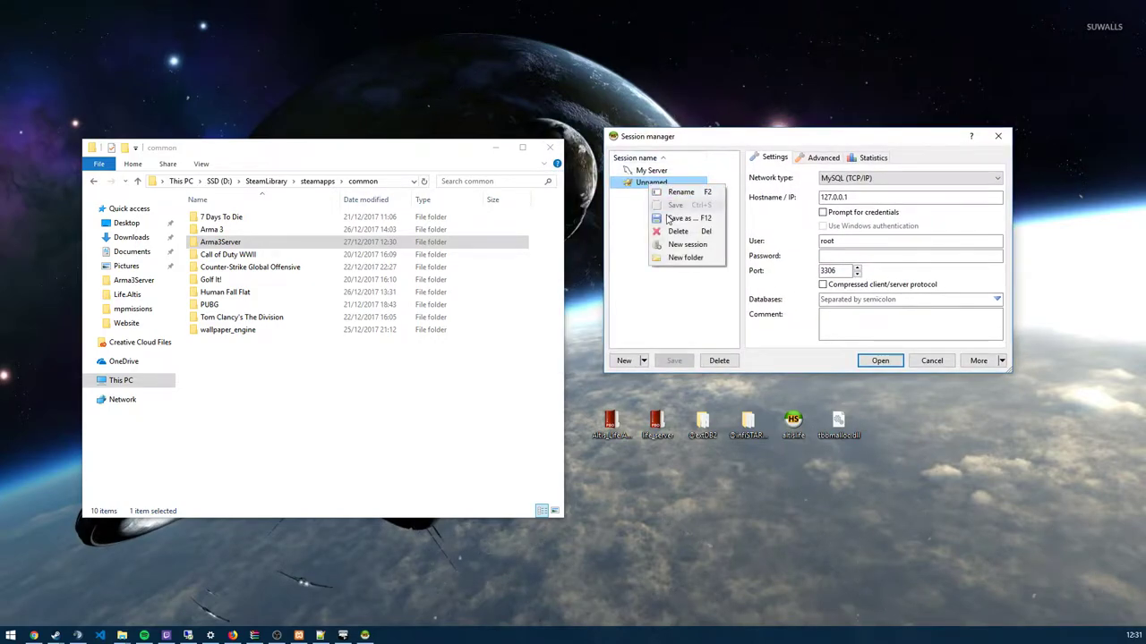
left_click(677, 230)
left_click(616, 321)
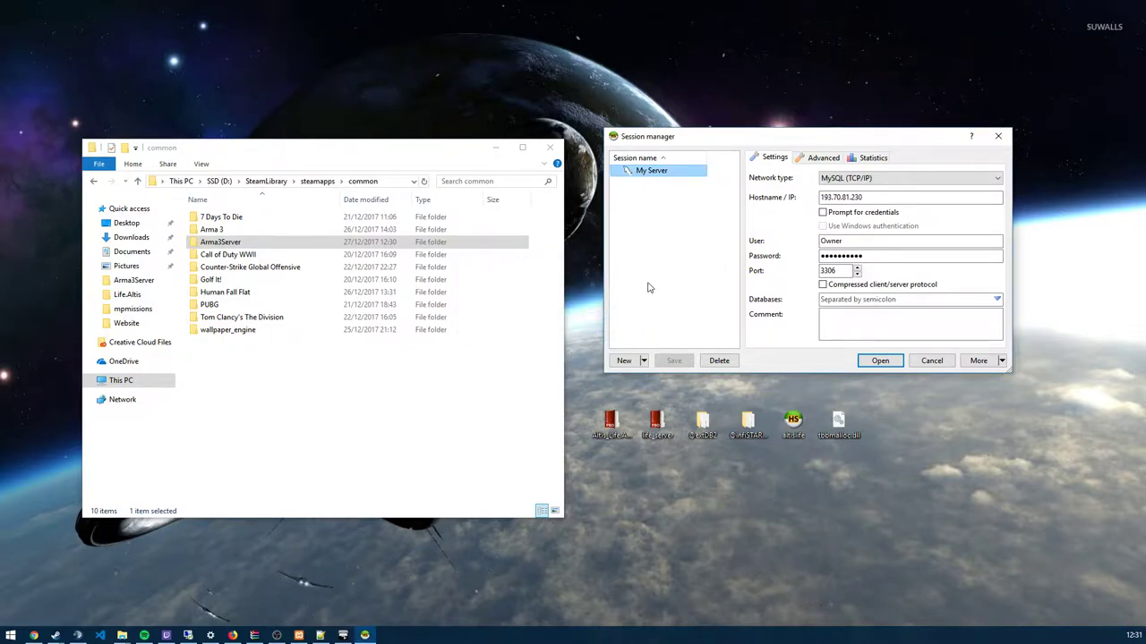
Create a session named "Dev Server" and check its hostname, user and password settings
left_click_drag(653, 142, 619, 153)
left_click(590, 370)
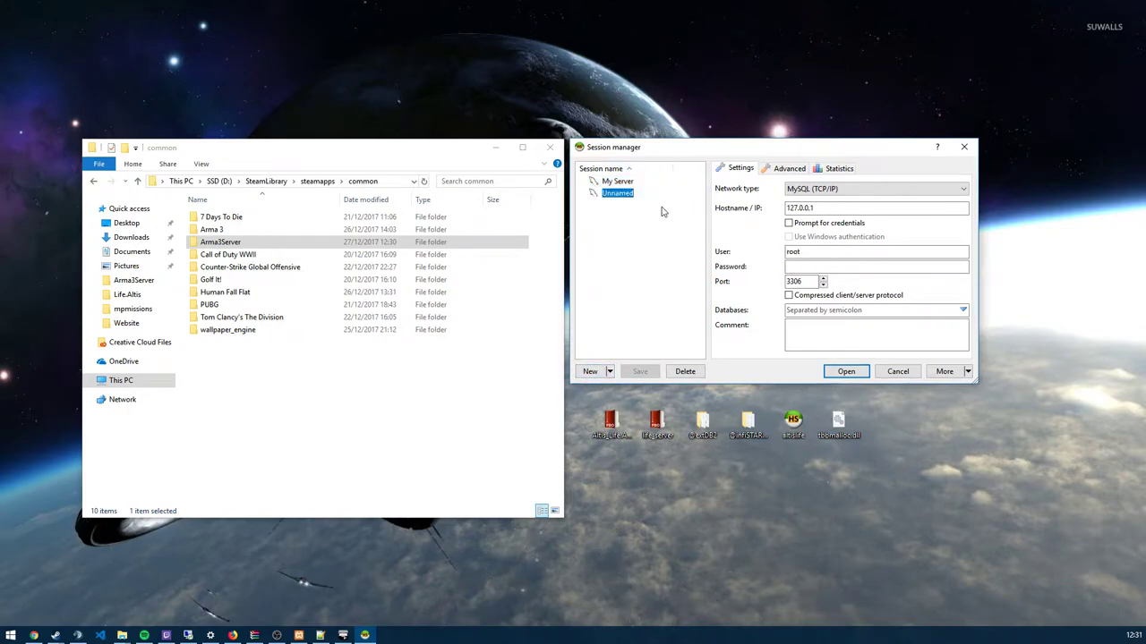
type("Dev Server")
key("Return")
double_click(827, 208)
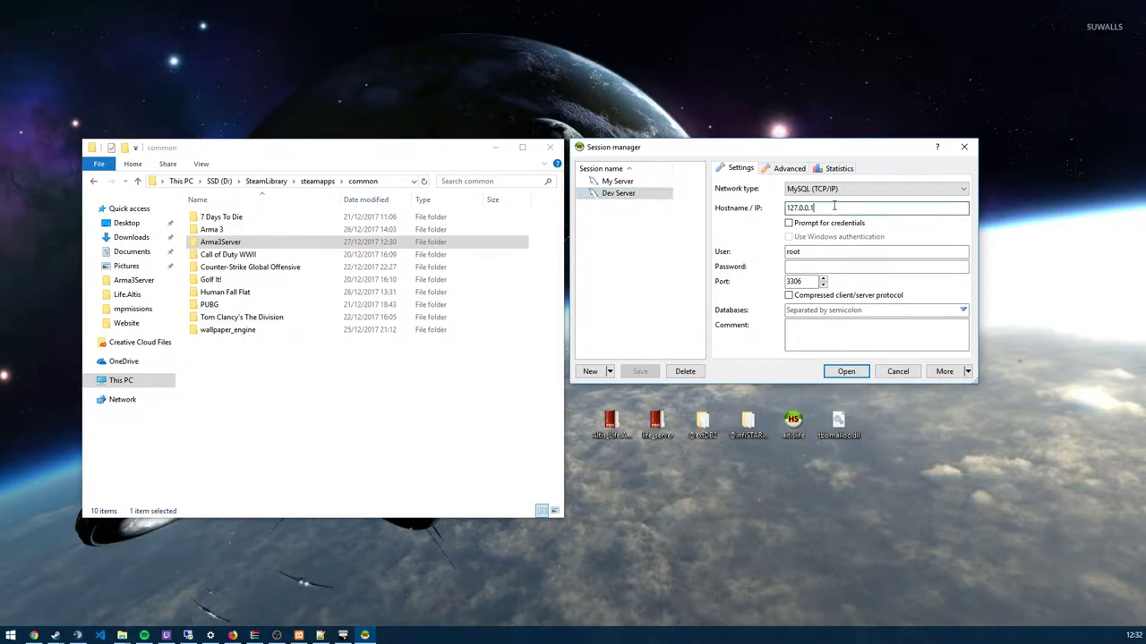
left_click(828, 207)
double_click(828, 207)
left_click(831, 254)
left_click(873, 266)
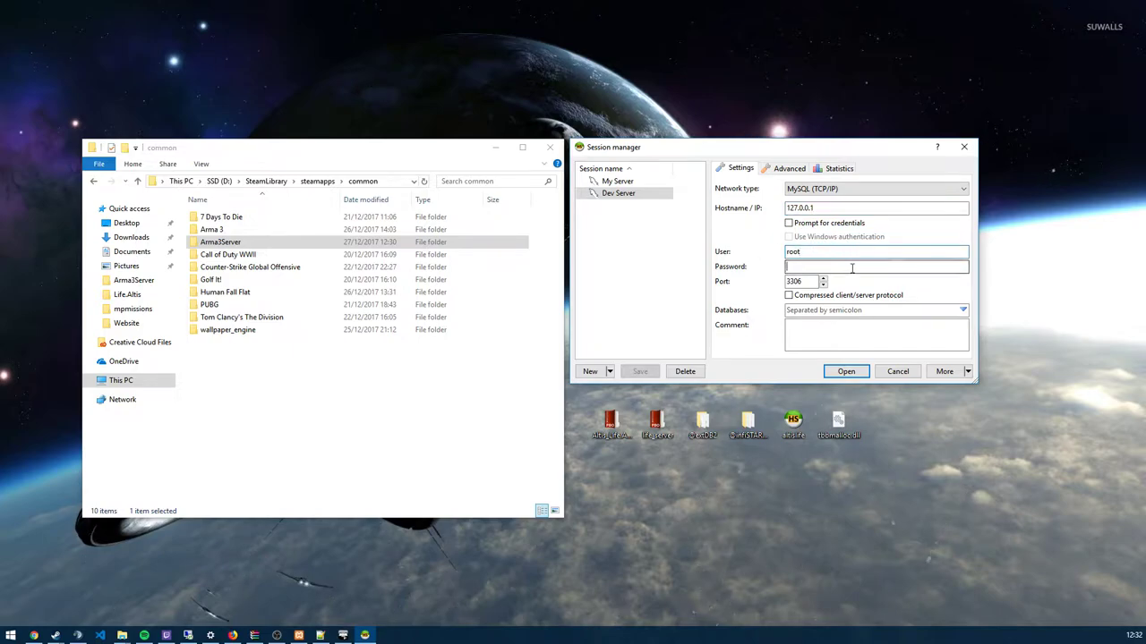
Restart the MySQL module in the XAMPP Control Panel and open the Dev Server session in HeidiSQL
left_click(300, 635)
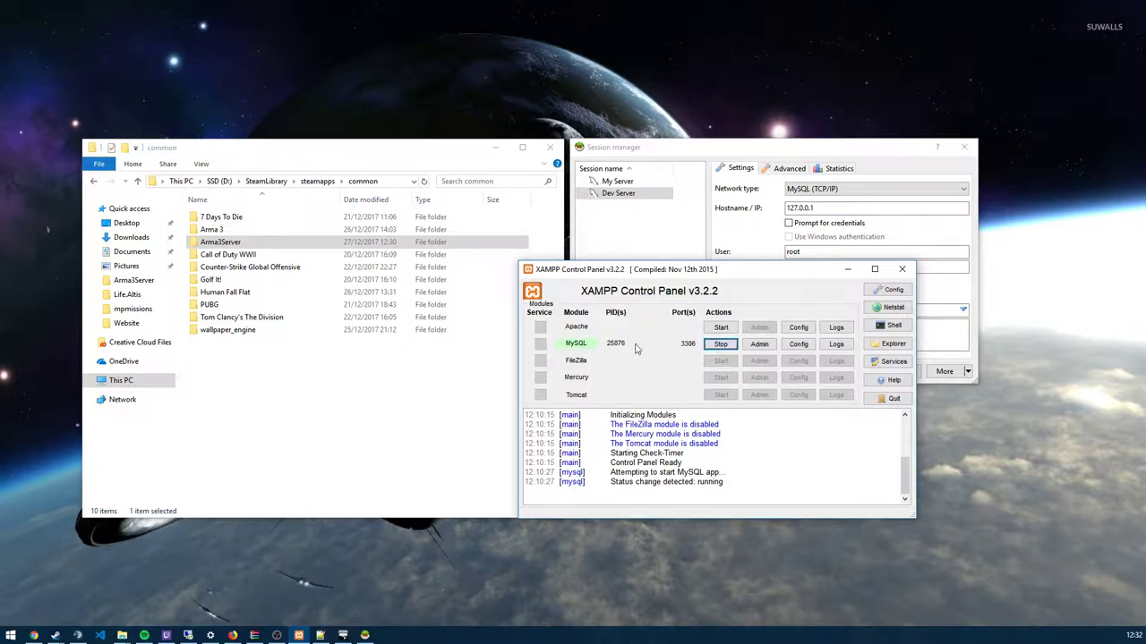
left_click(720, 347)
left_click(721, 346)
left_click(847, 268)
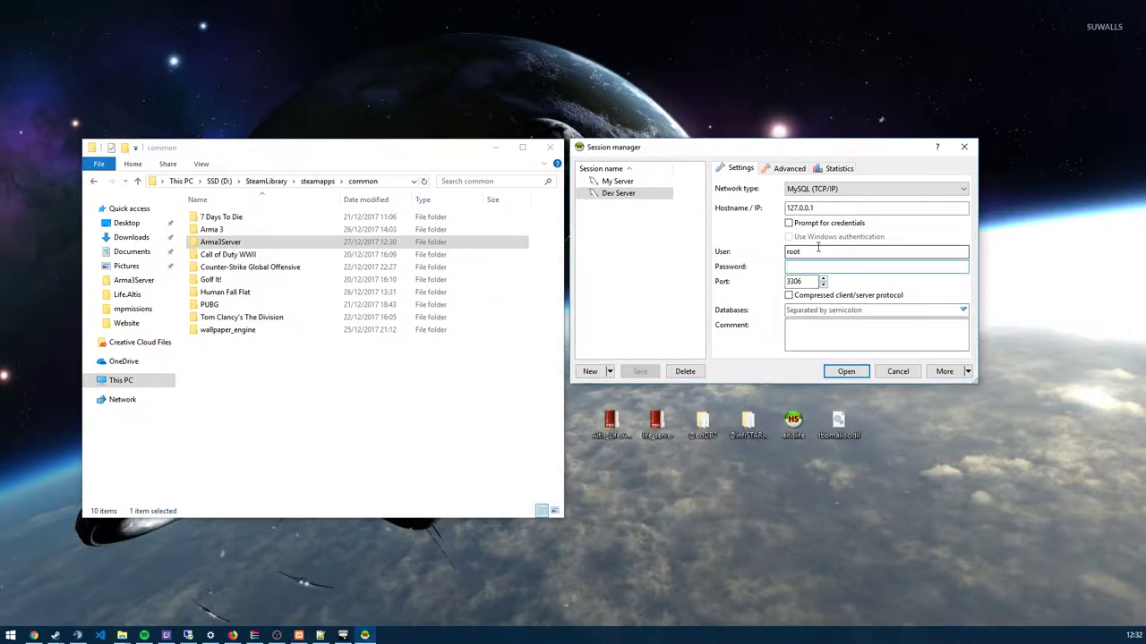
left_click(846, 372)
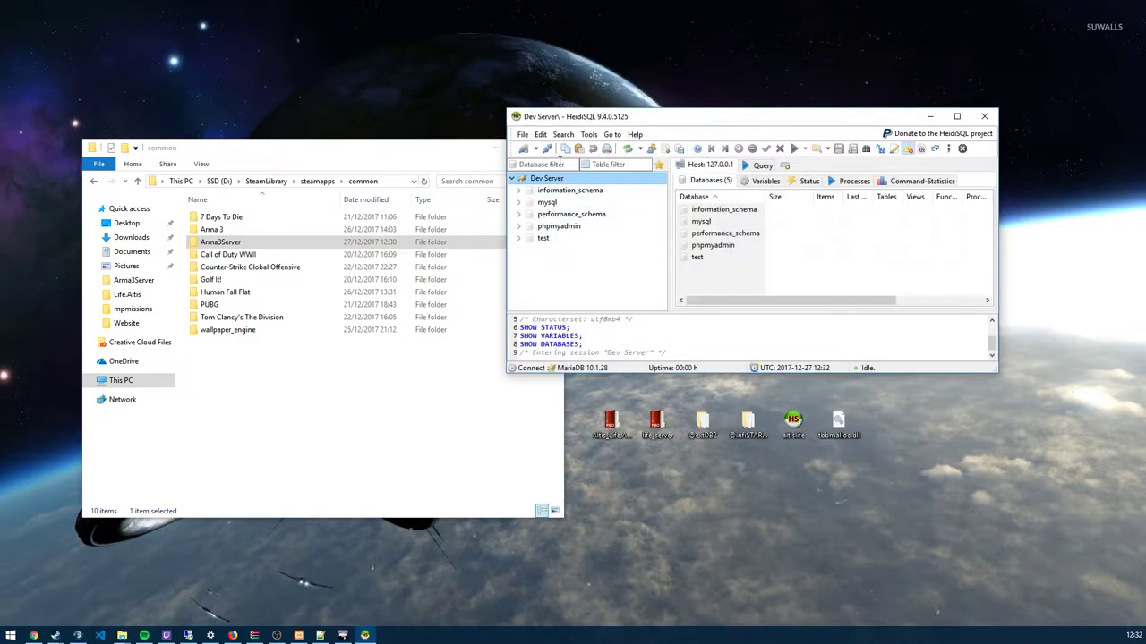
Examine the downloadable assets on the AsYetUntitled Framework and extDB2 GitHub release pages in Firefox
left_click(697, 399)
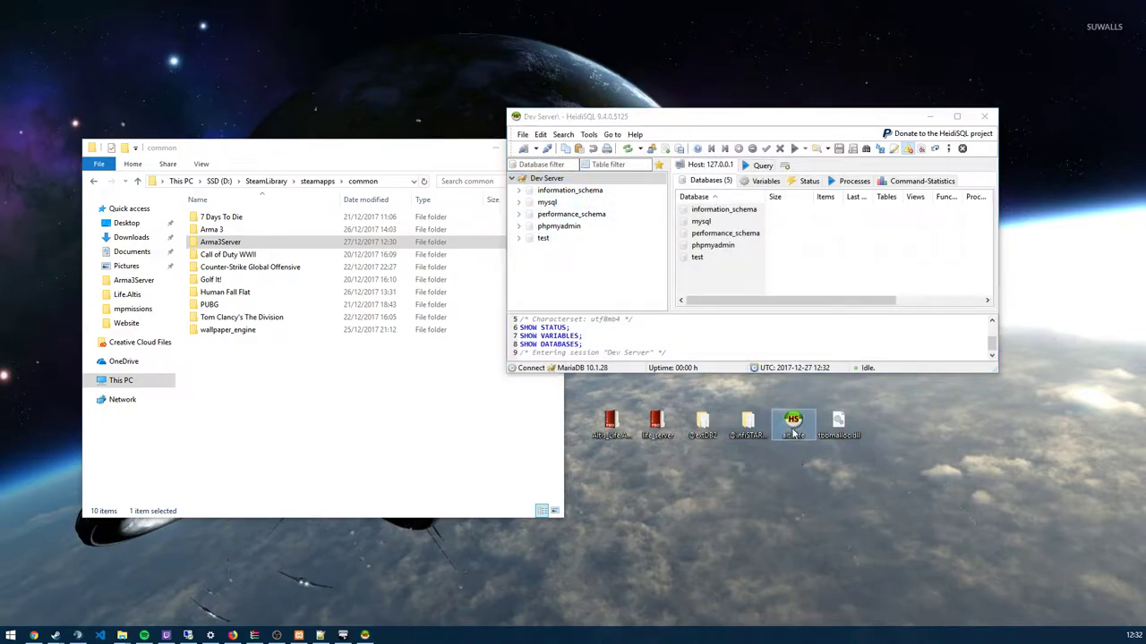
left_click(790, 428)
key("alt+Tab")
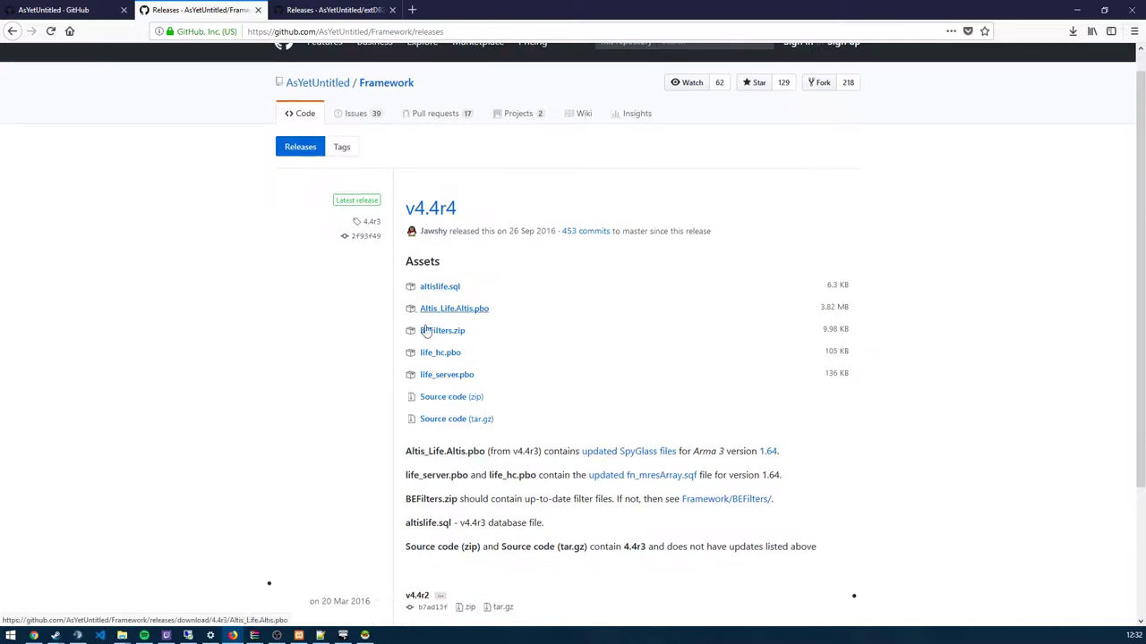
scroll(427, 269, "down", 3)
scroll(432, 215, "up", 2)
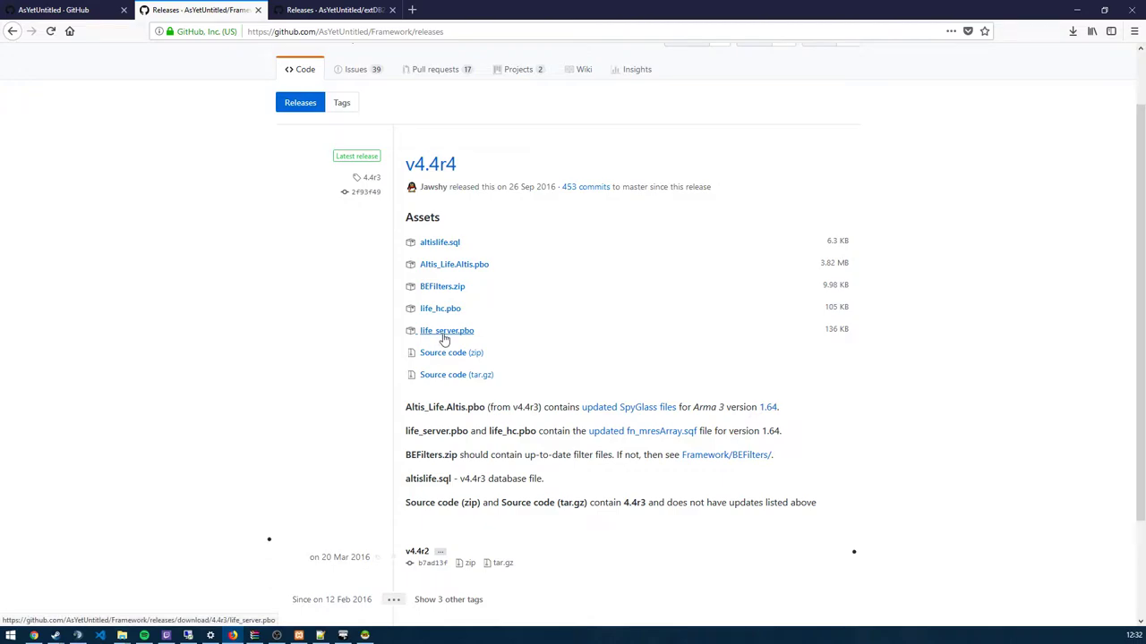
left_click(331, 10)
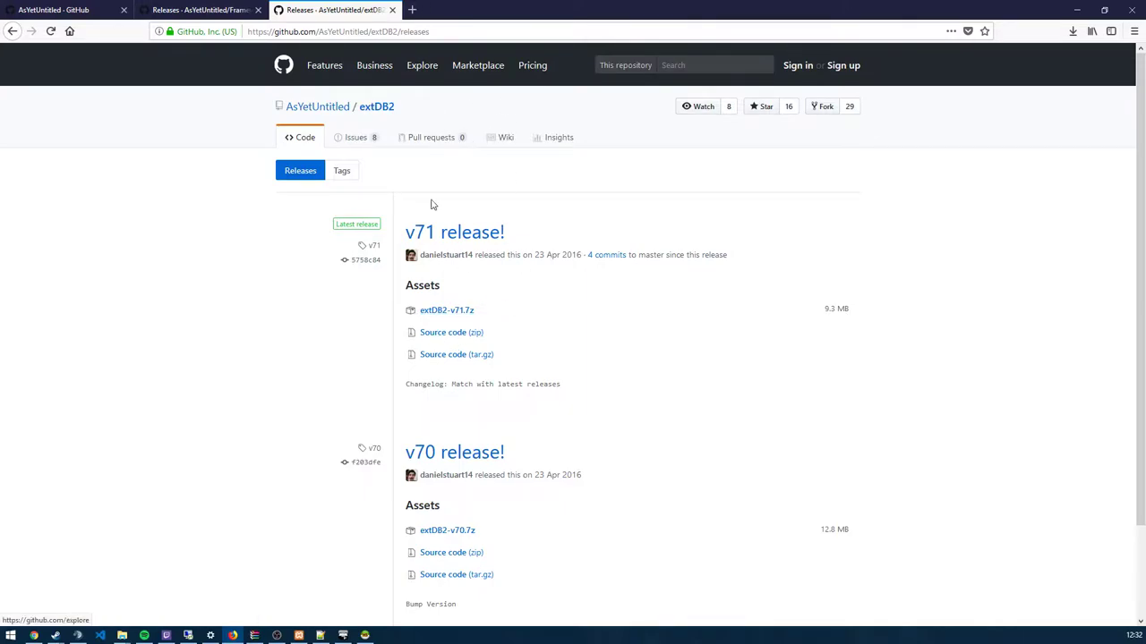
left_click(1077, 10)
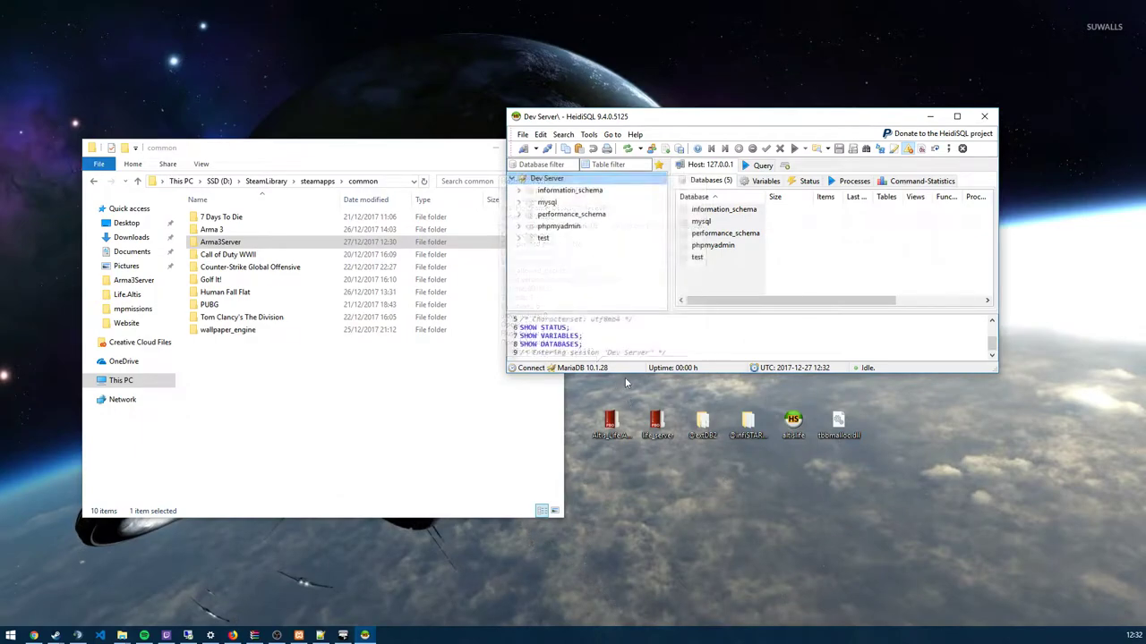
Arrange the HeidiSQL and folder windows side by side and create a database named "altislife" on Dev Server
left_click_drag(567, 117, 634, 146)
left_click_drag(450, 160, 400, 148)
right_click(617, 206)
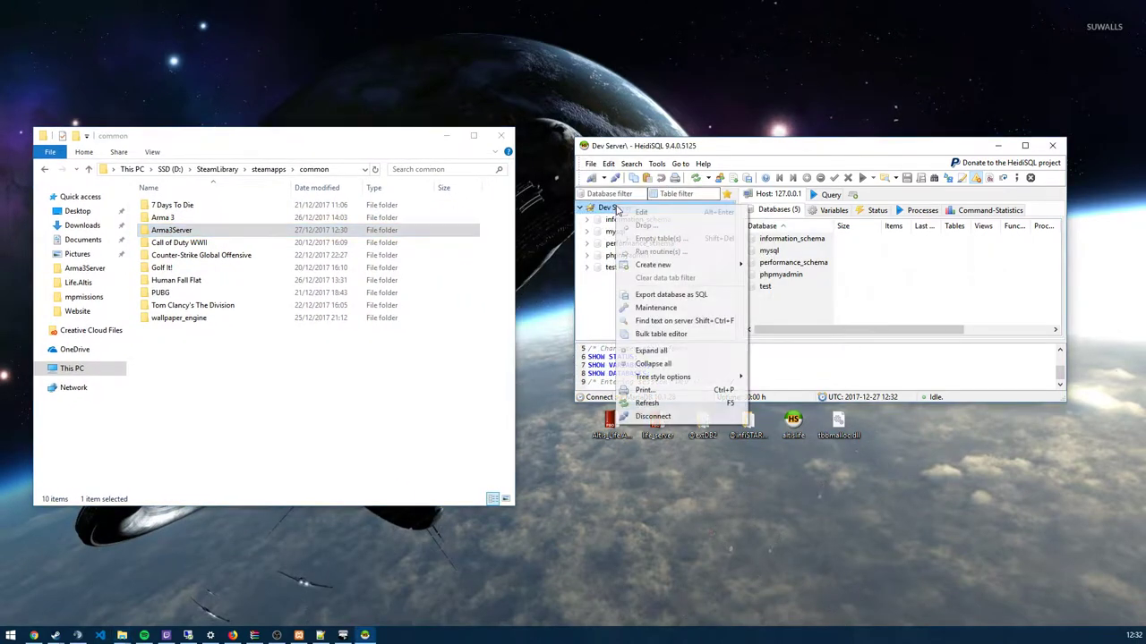
mouse_move(664, 274)
left_click(780, 265)
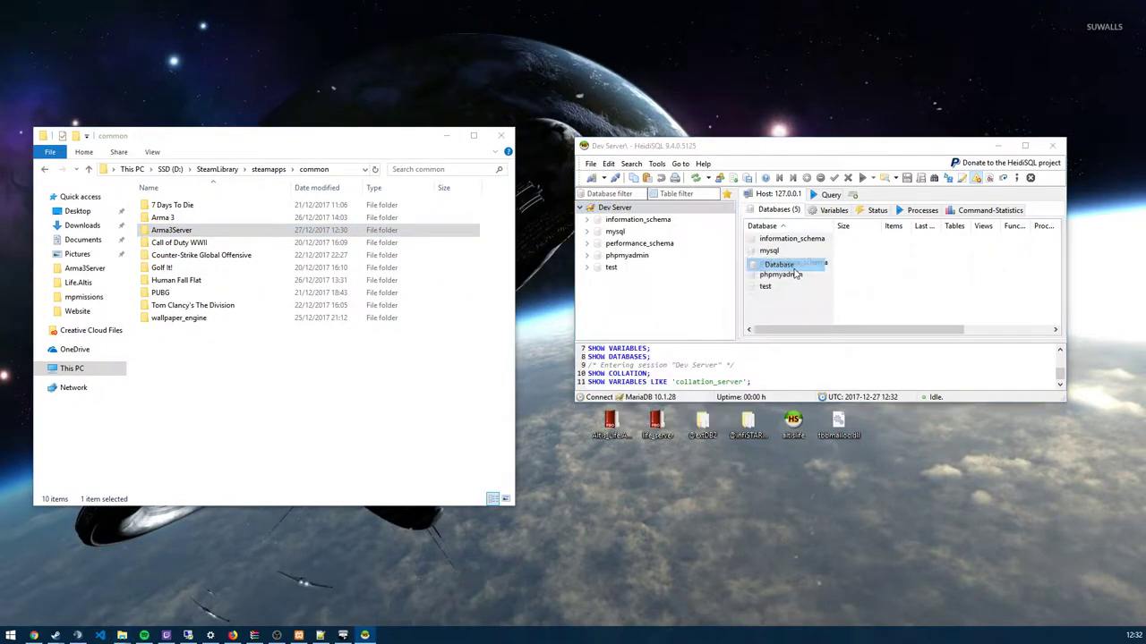
type("altislife")
key("Return")
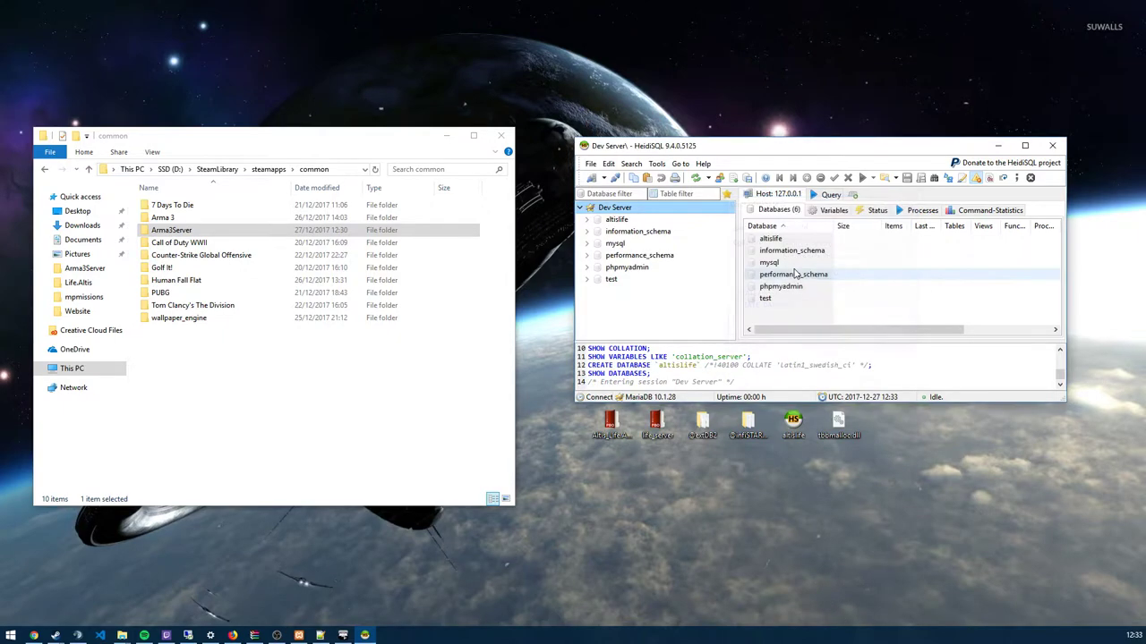
Run the altislife.sql file on the altislife database to import its tables
left_click(637, 220)
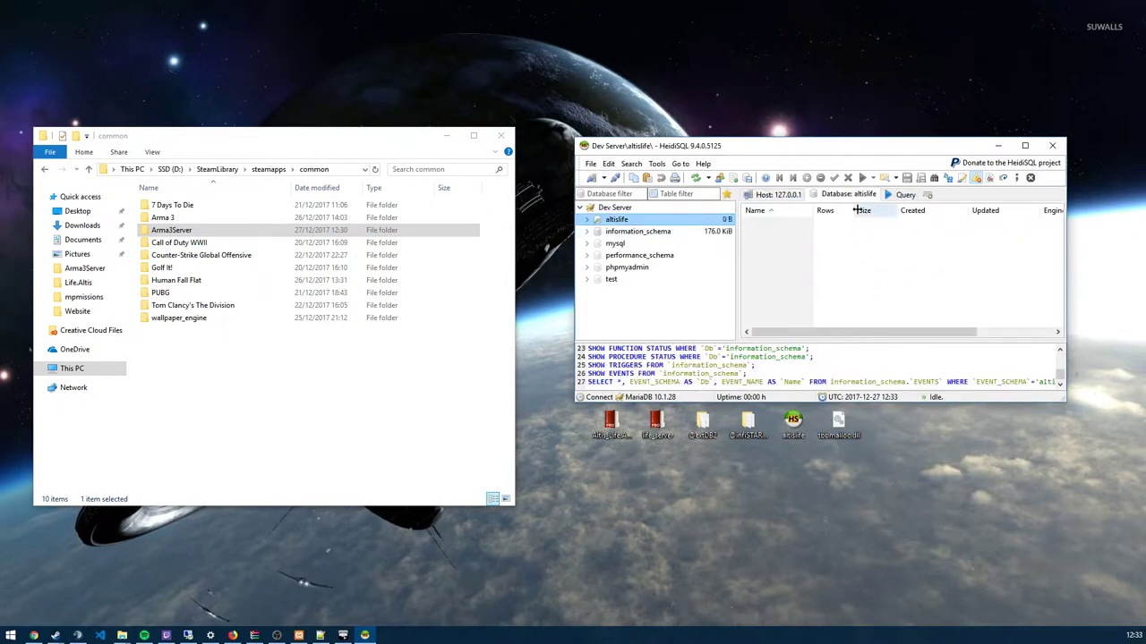
left_click(591, 165)
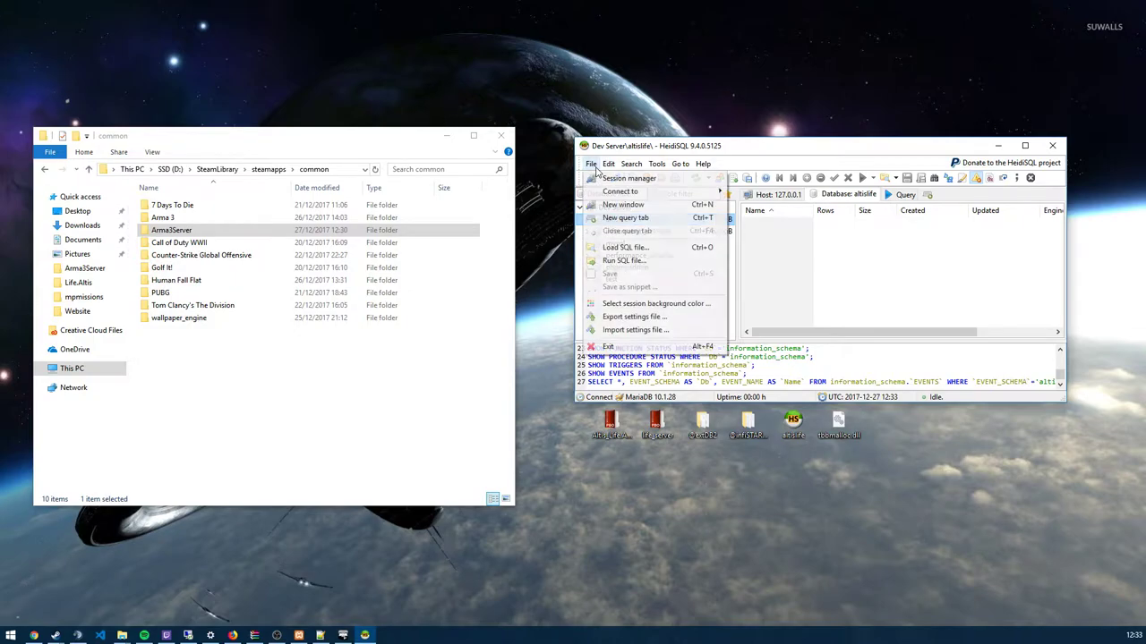
left_click(626, 261)
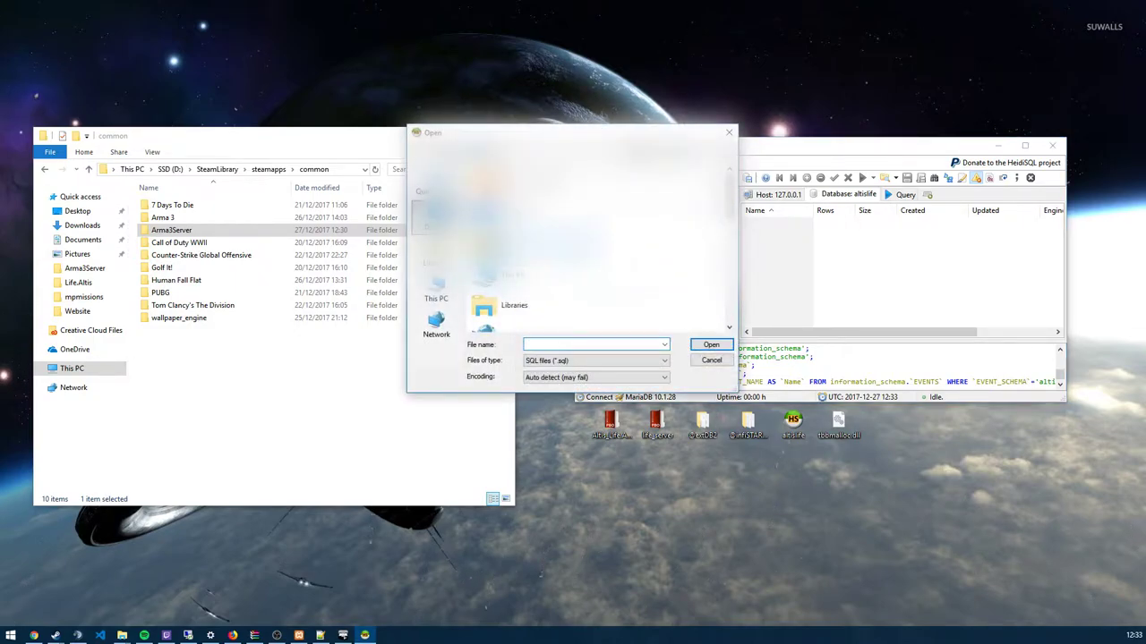
left_click(528, 317)
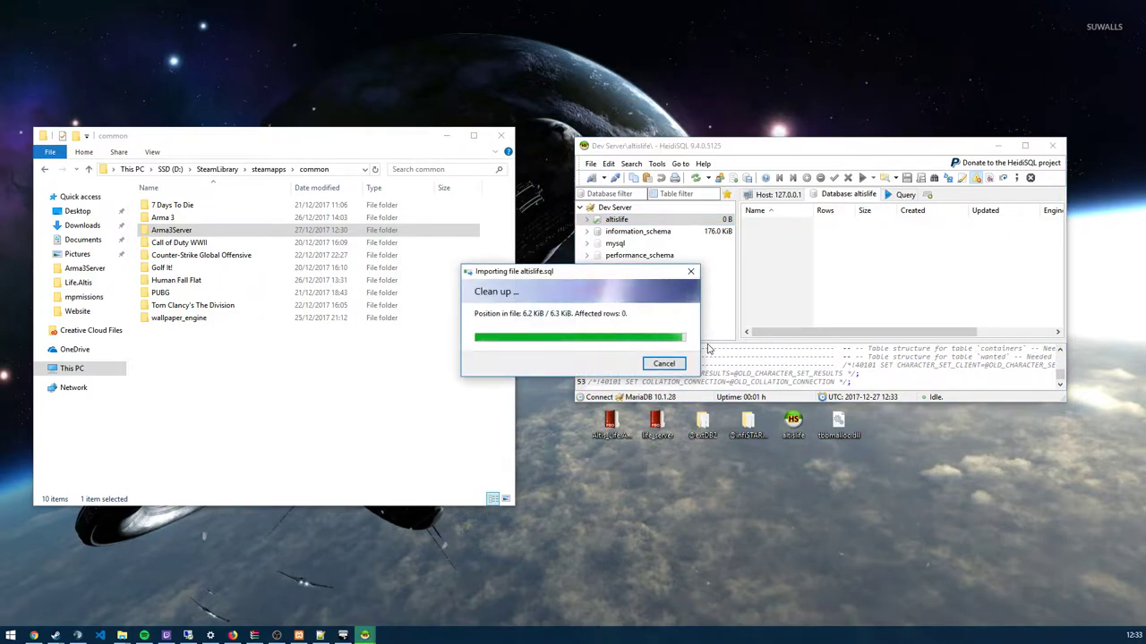
left_click(630, 224)
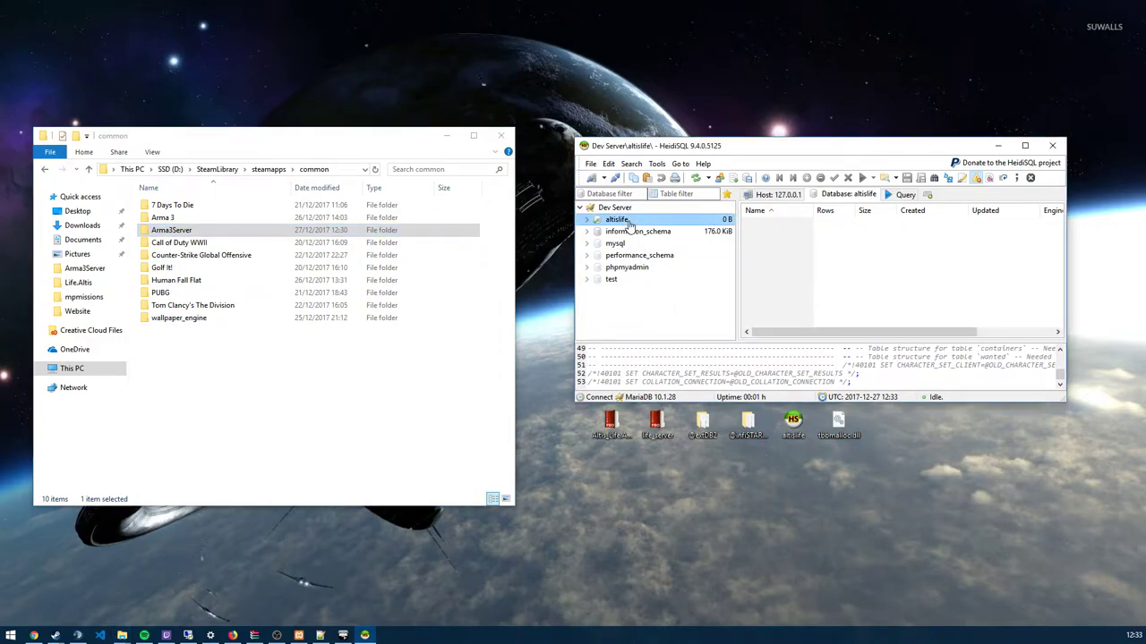
Refresh the altislife database in HeidiSQL to load its imported tables and minimize the window
right_click(638, 220)
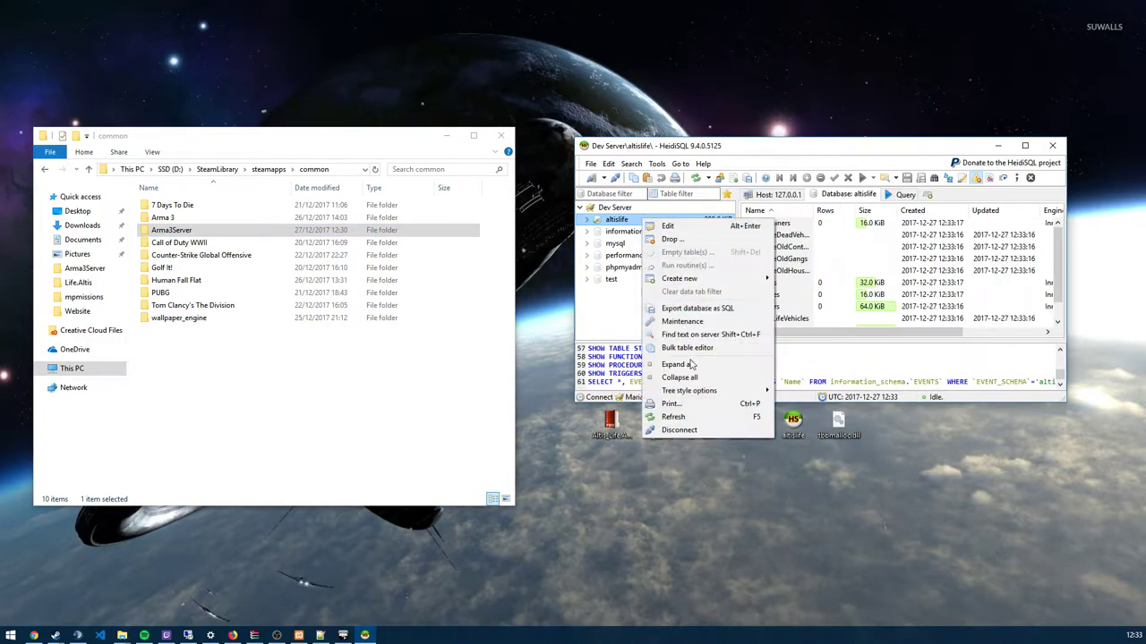
left_click(696, 419)
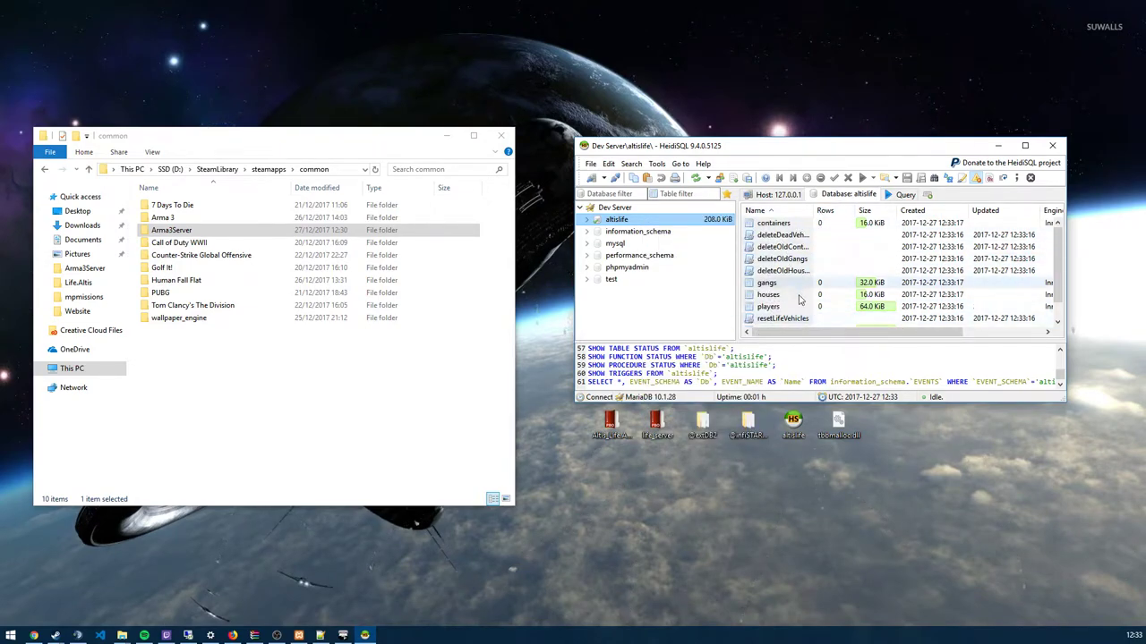
left_click(997, 146)
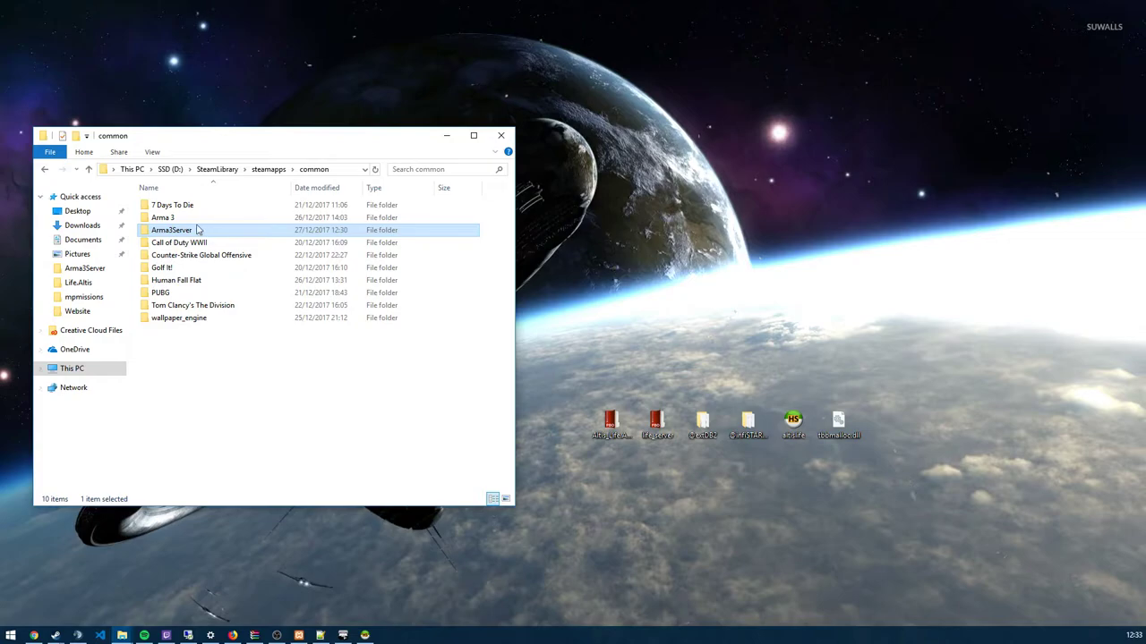
double_click(198, 230)
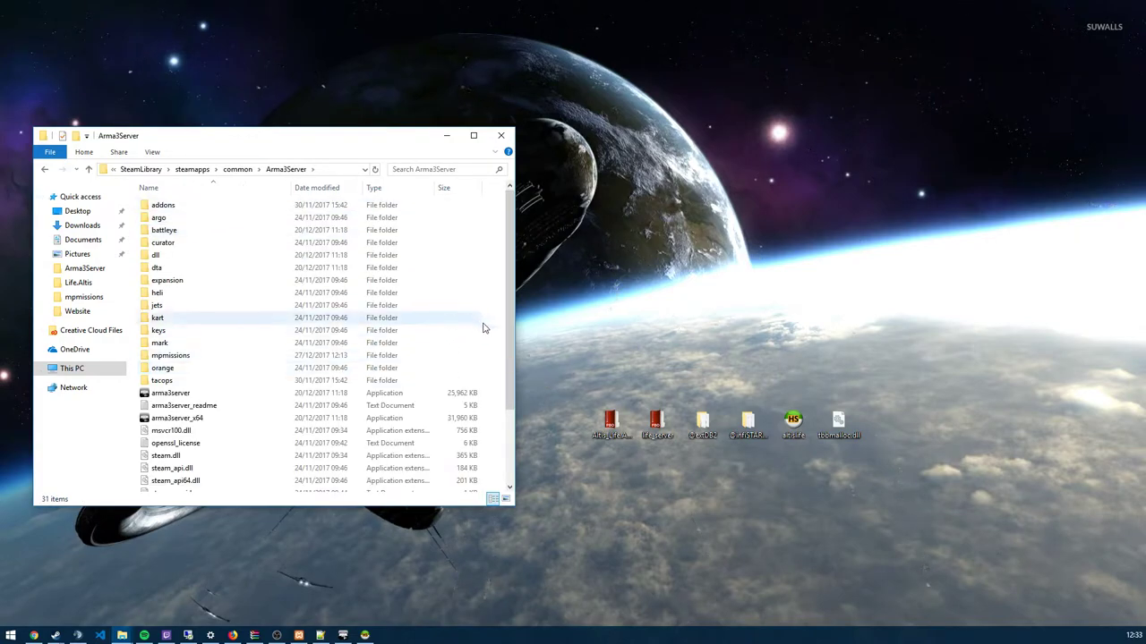
left_click(704, 426)
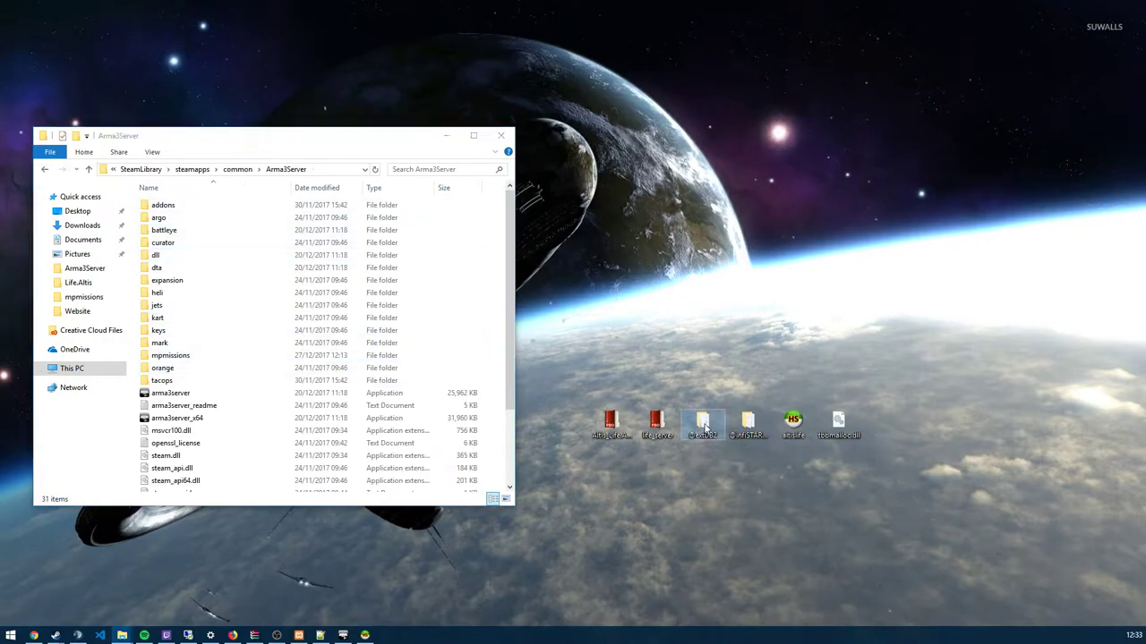
left_click_drag(707, 434, 490, 294)
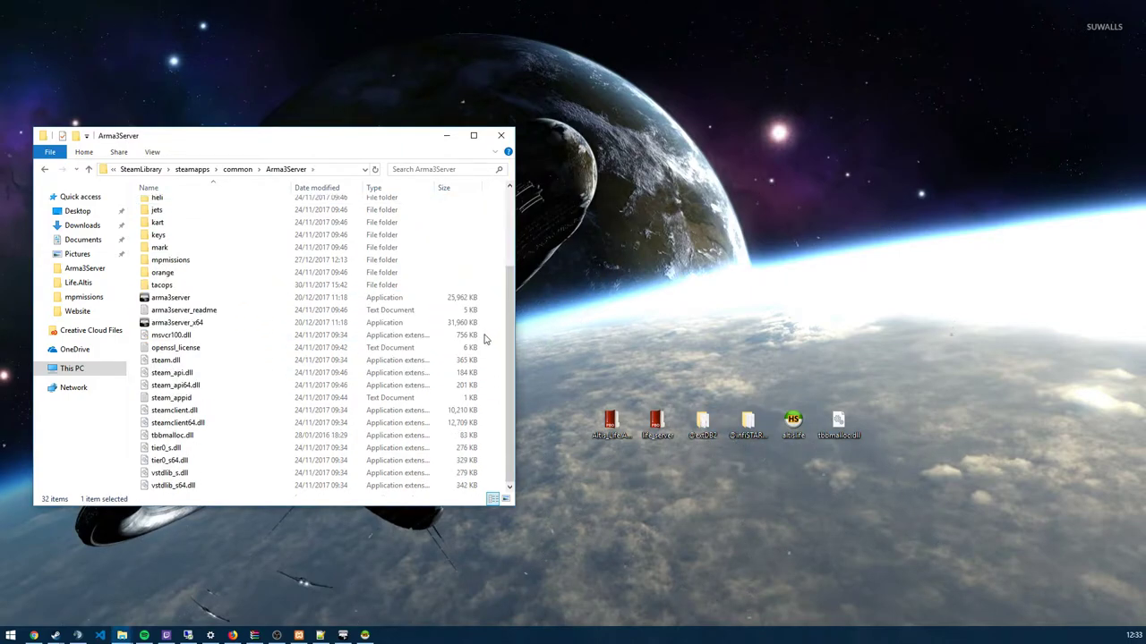
Copy tbbmalloc.dll from the desktop into the Arma3Server folder
left_click(838, 423)
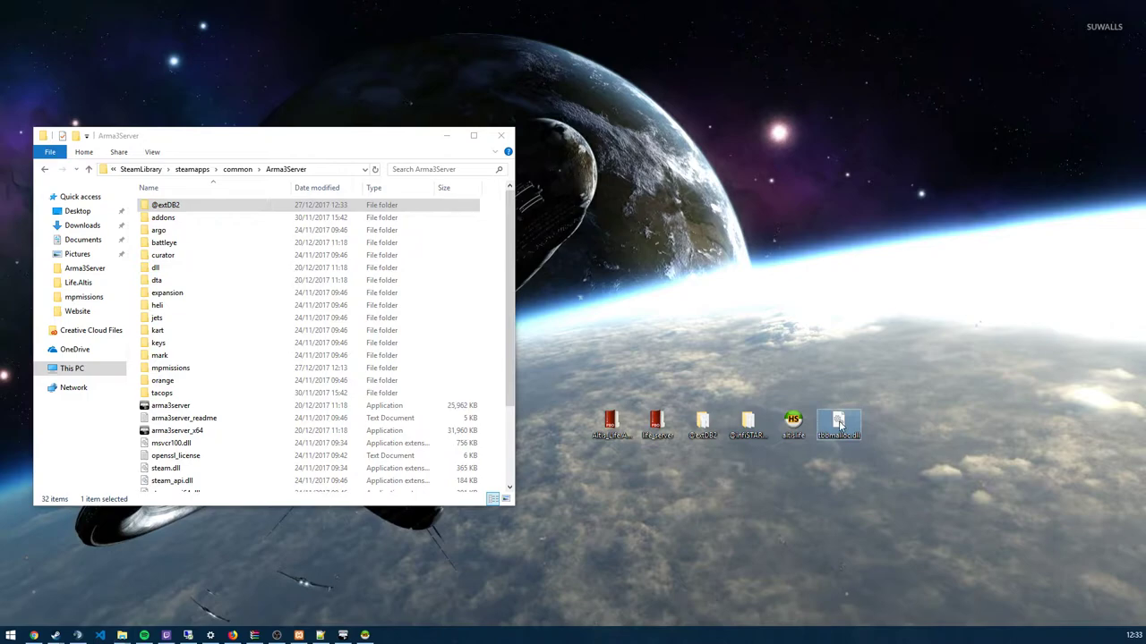
left_click_drag(833, 413, 490, 451)
left_click(519, 226)
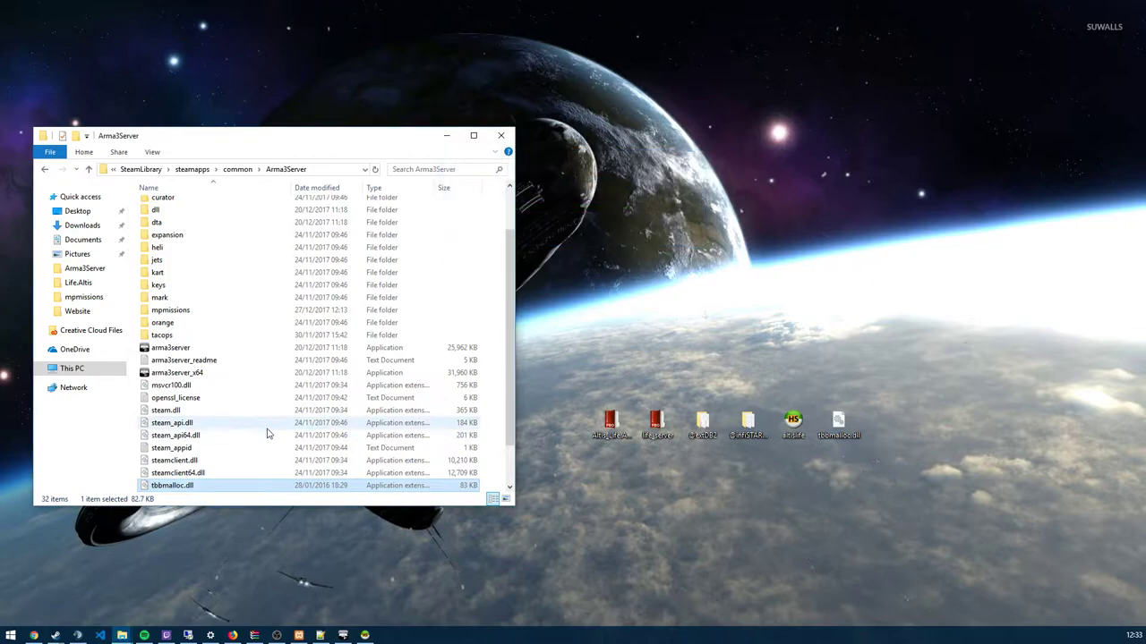
scroll(266, 431, "up", 1)
scroll(256, 428, "up", 1)
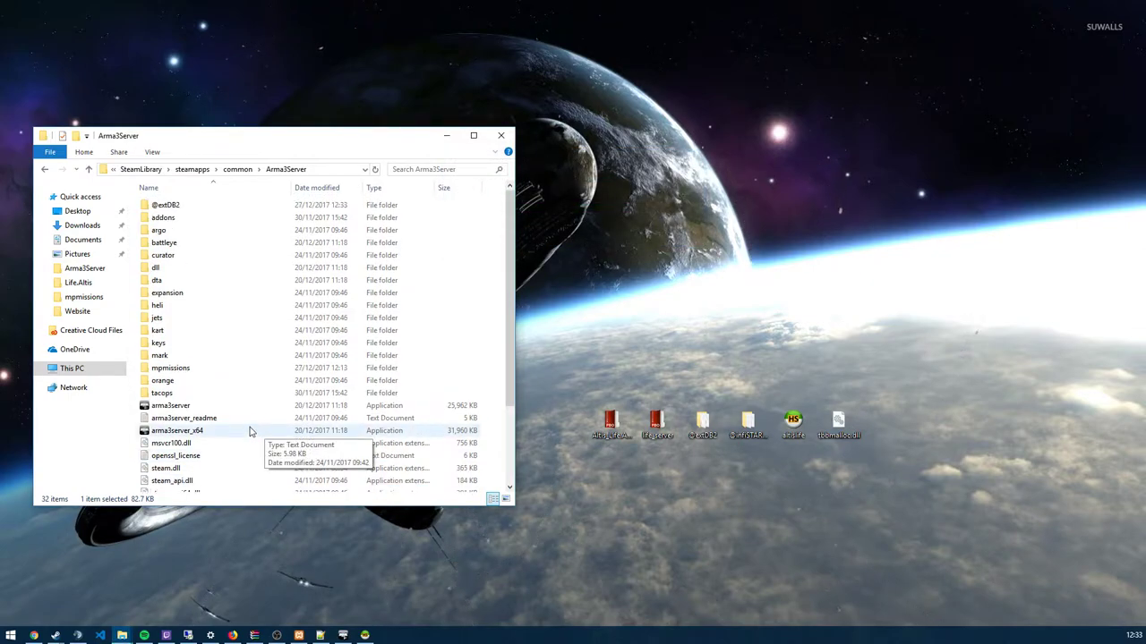
left_click(190, 217)
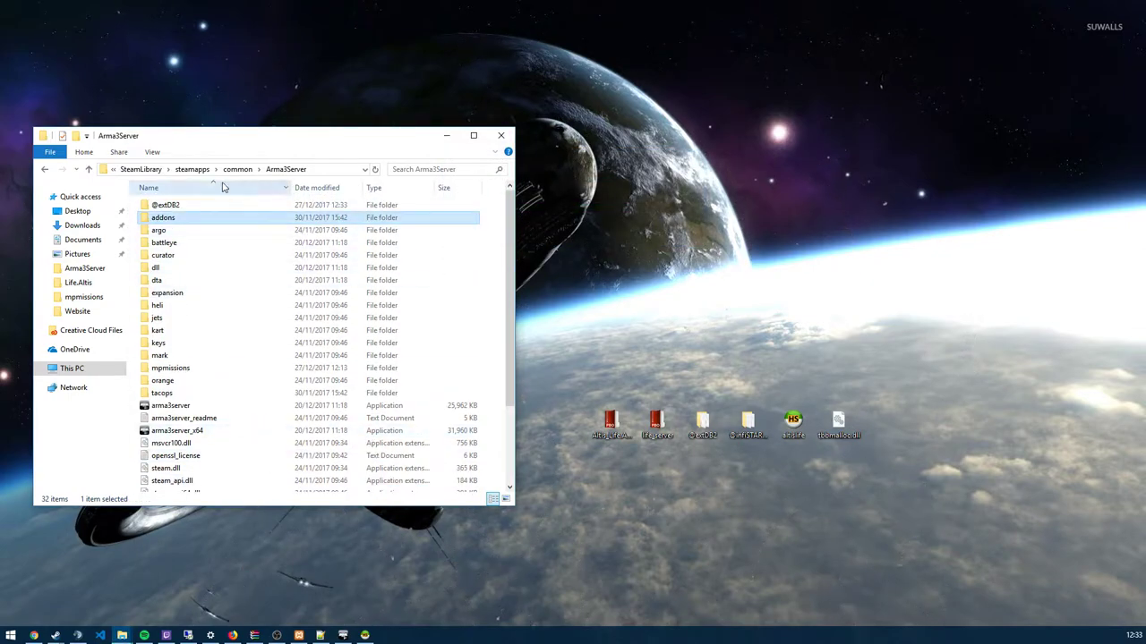
left_click(186, 204)
double_click(186, 204)
left_click(189, 232)
right_click(190, 231)
left_click(248, 277)
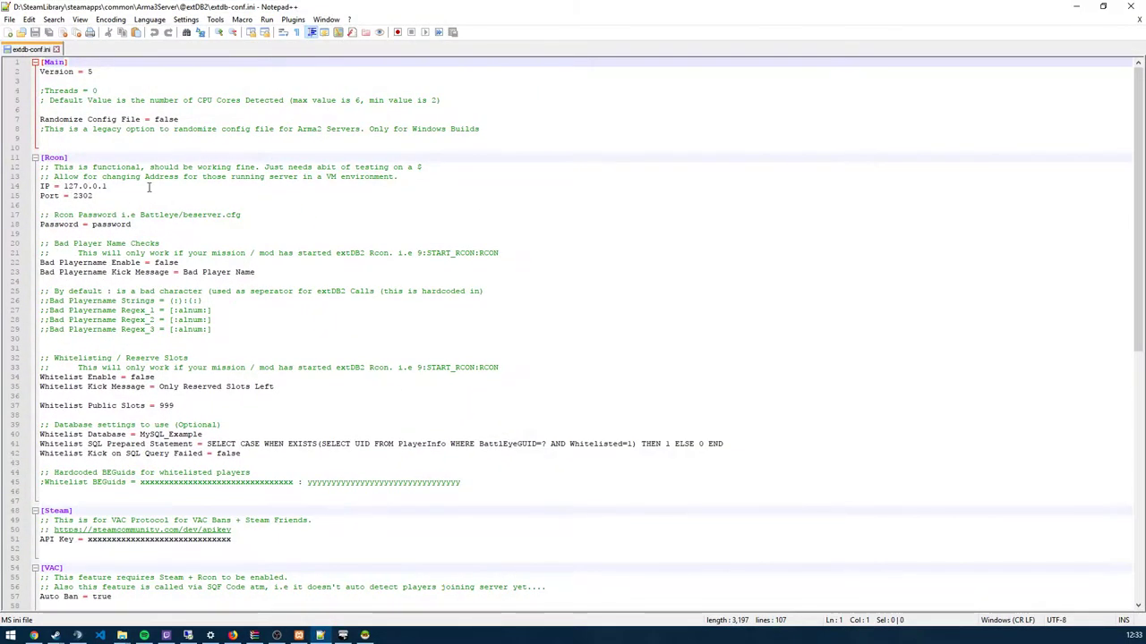
Rename the MySQL_Example section to altislife and set its database Name to altislife
scroll(72, 271, "down", 11)
scroll(72, 272, "down", 6)
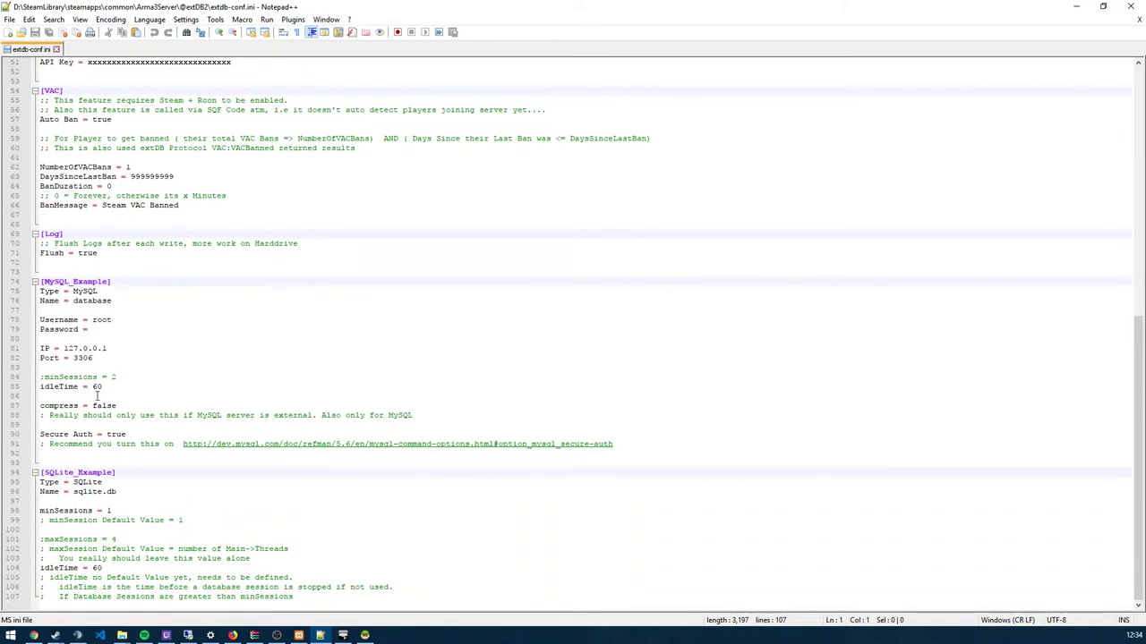
double_click(85, 282)
type("altislife")
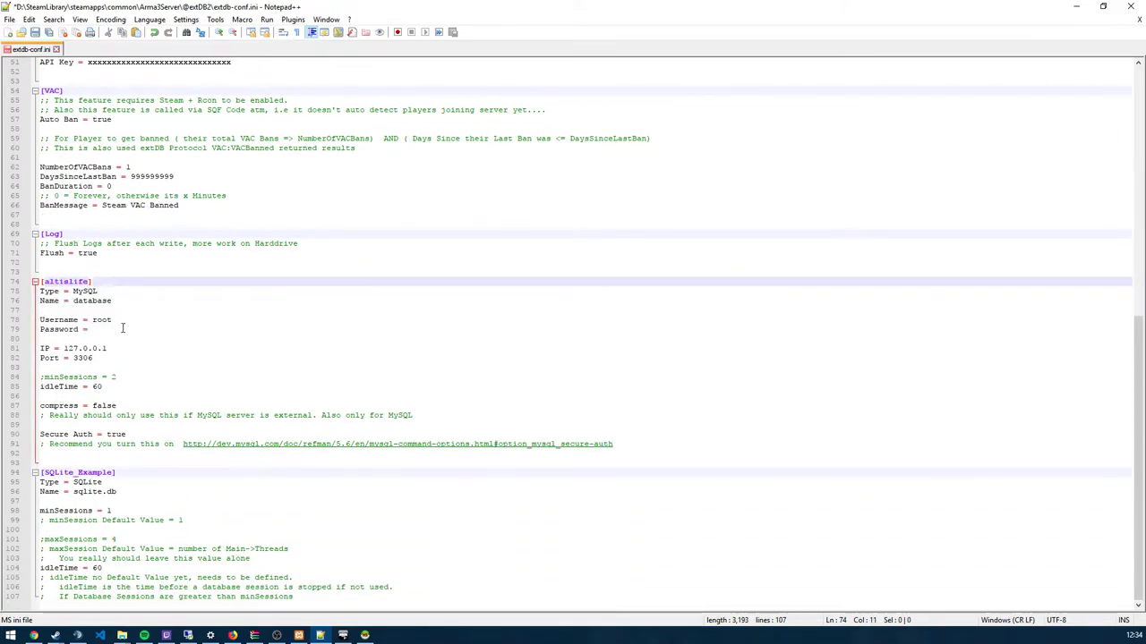
double_click(99, 302)
type("altislif")
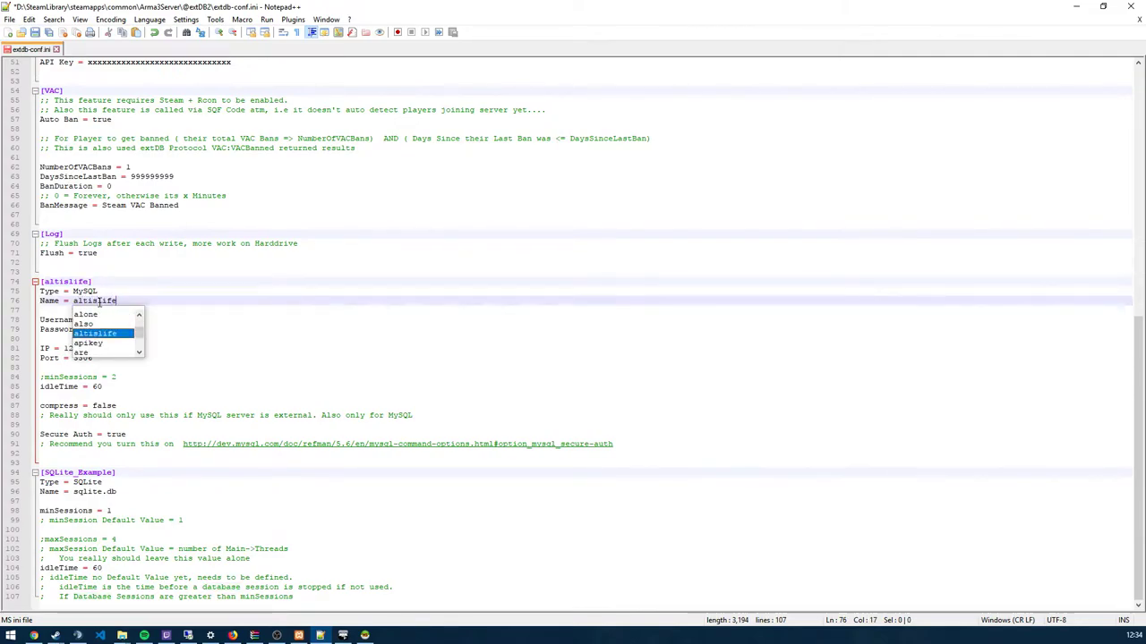
key("Escape")
Enter a sample password in the altislife section's Password field and clear it again
left_click_drag(93, 321, 109, 324)
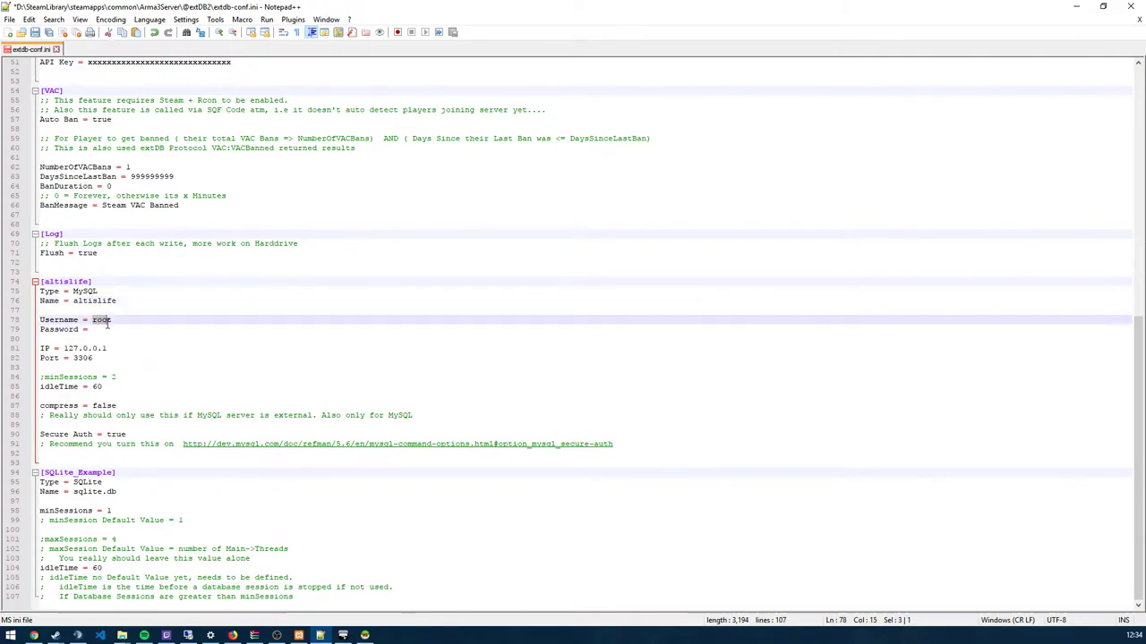
left_click(112, 329)
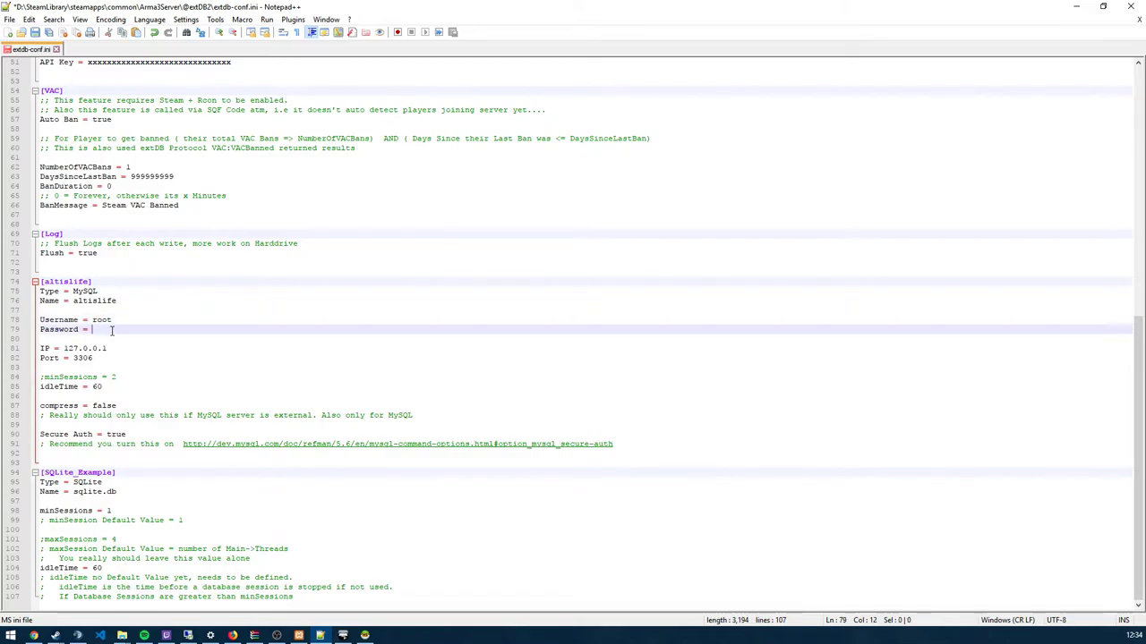
type("passwor")
type("d")
left_click_drag(140, 330, 91, 329)
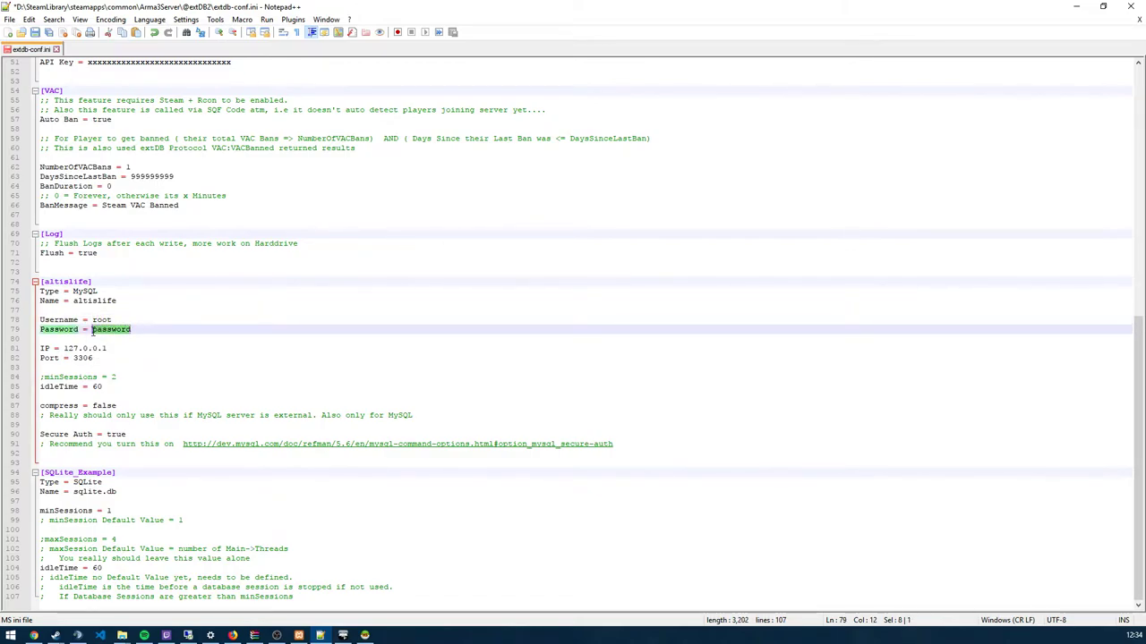
key("BackSpace")
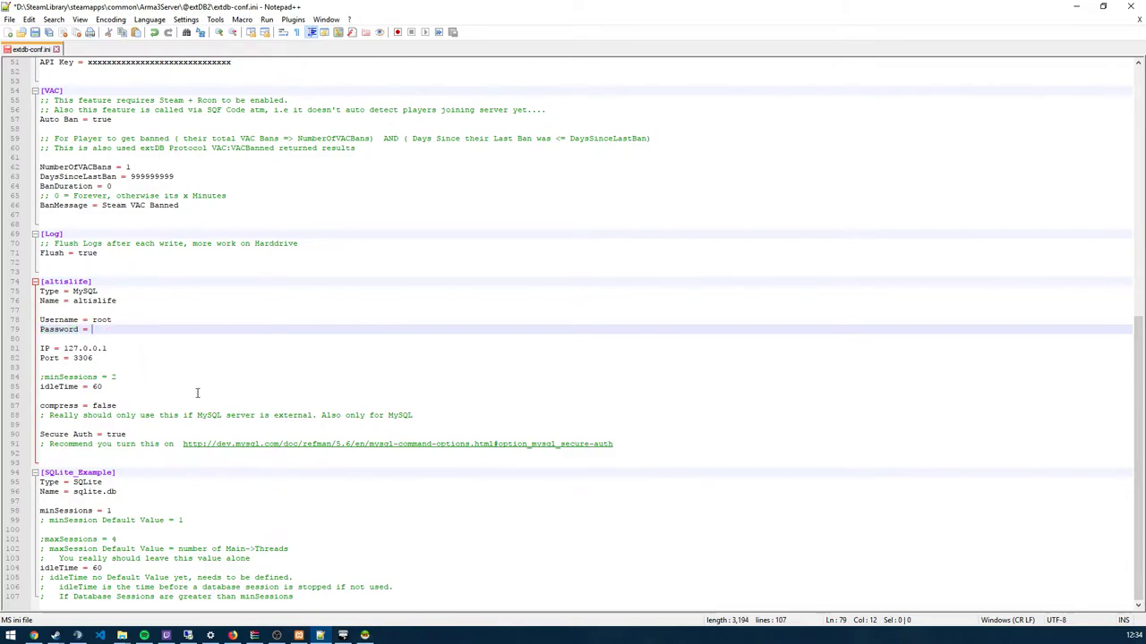
Compare the IP setting in the altislife section with the database connection in HeidiSQL
mouse_move(107, 348)
left_mouse_down()
mouse_move(64, 349)
mouse_move(117, 348)
left_mouse_up()
left_click(117, 348)
left_click(358, 637)
left_click(627, 221)
left_click(998, 145)
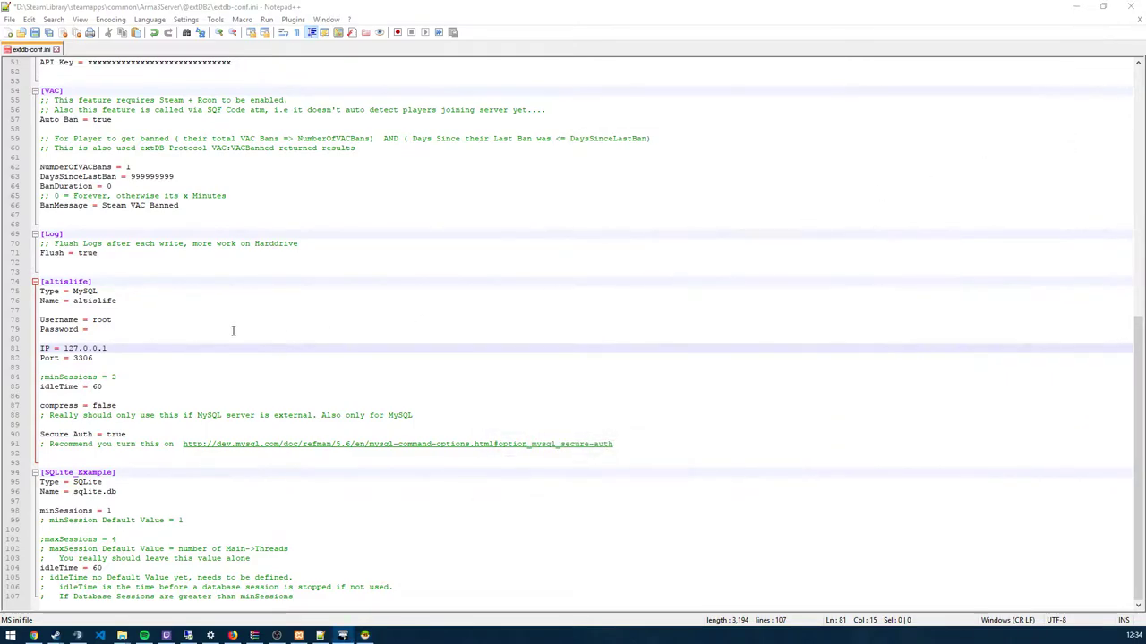
Save the edited extdb-conf.ini and minimize the editor
left_click(125, 365)
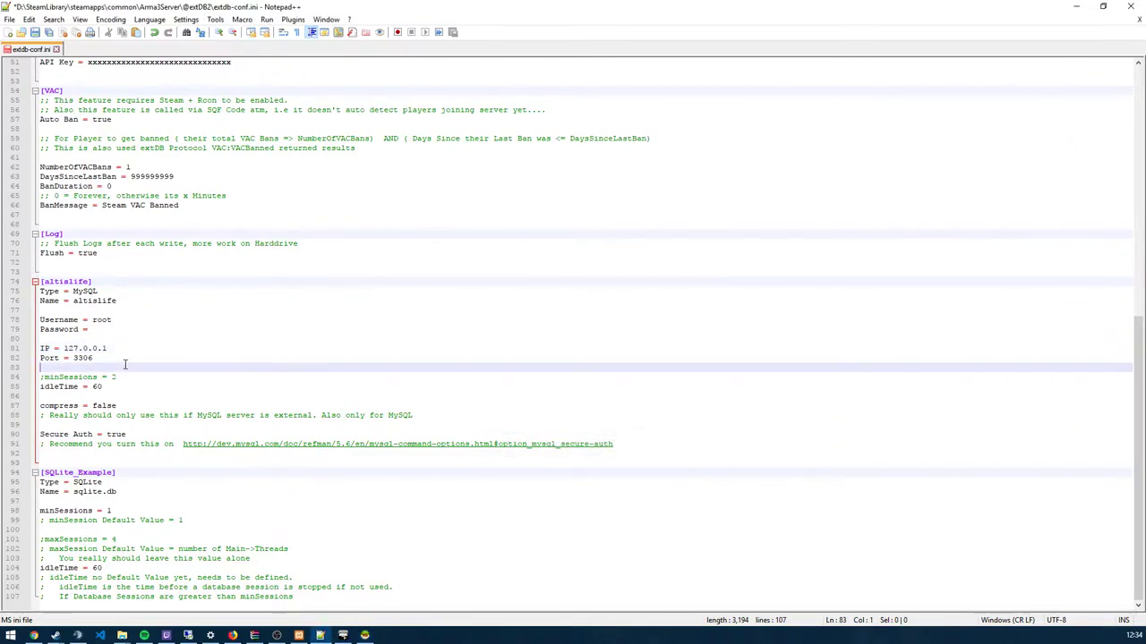
key("ctrl+s")
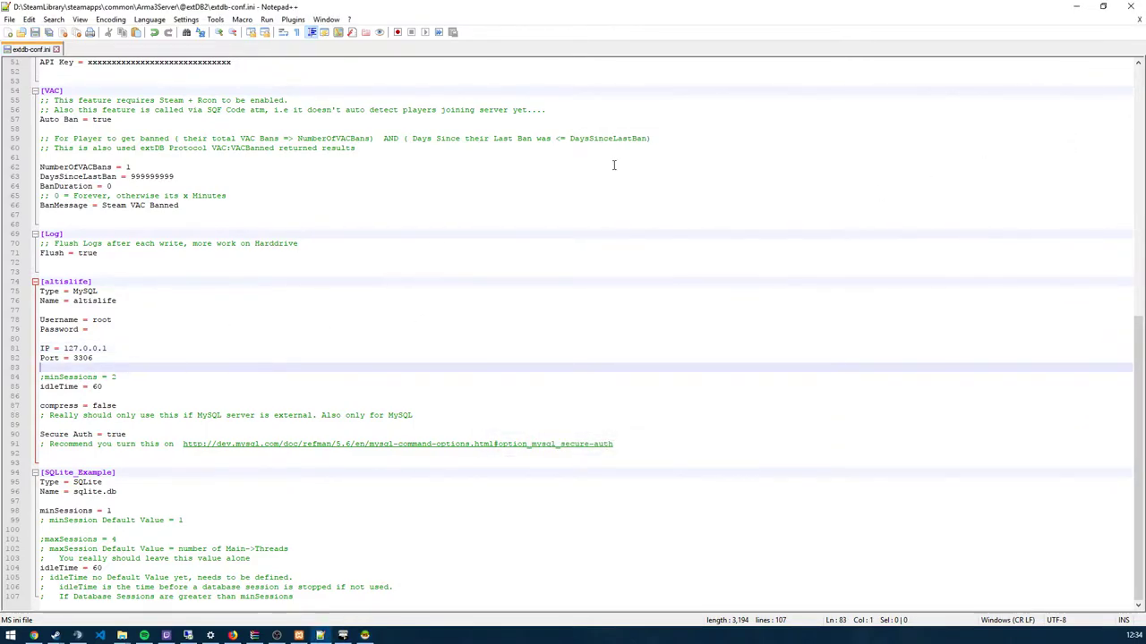
left_click(1079, 6)
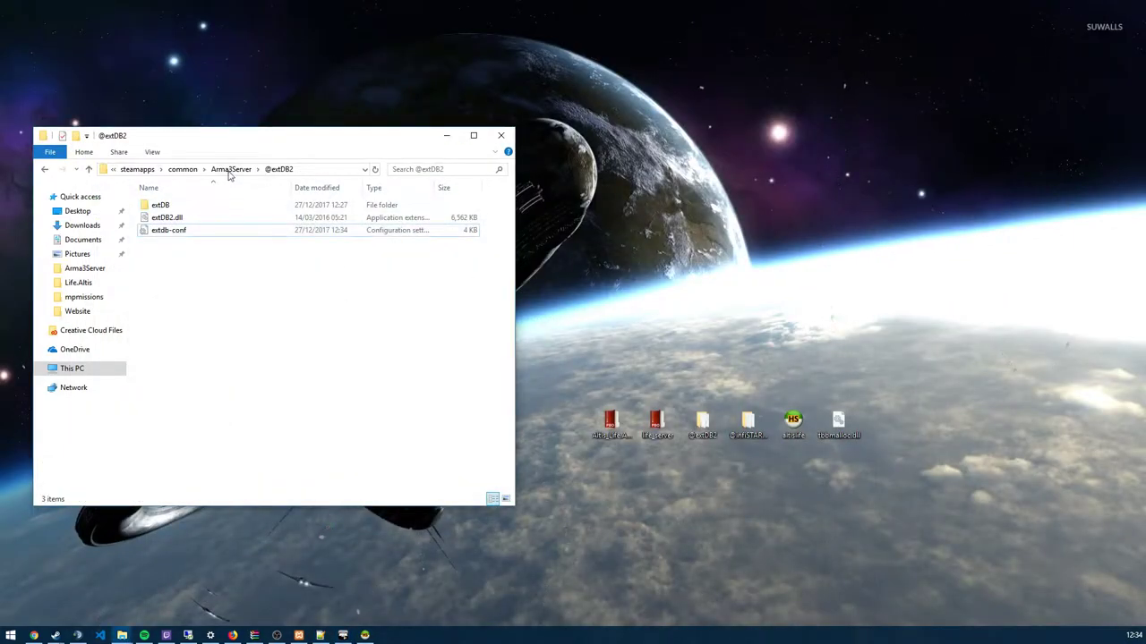
left_click(230, 169)
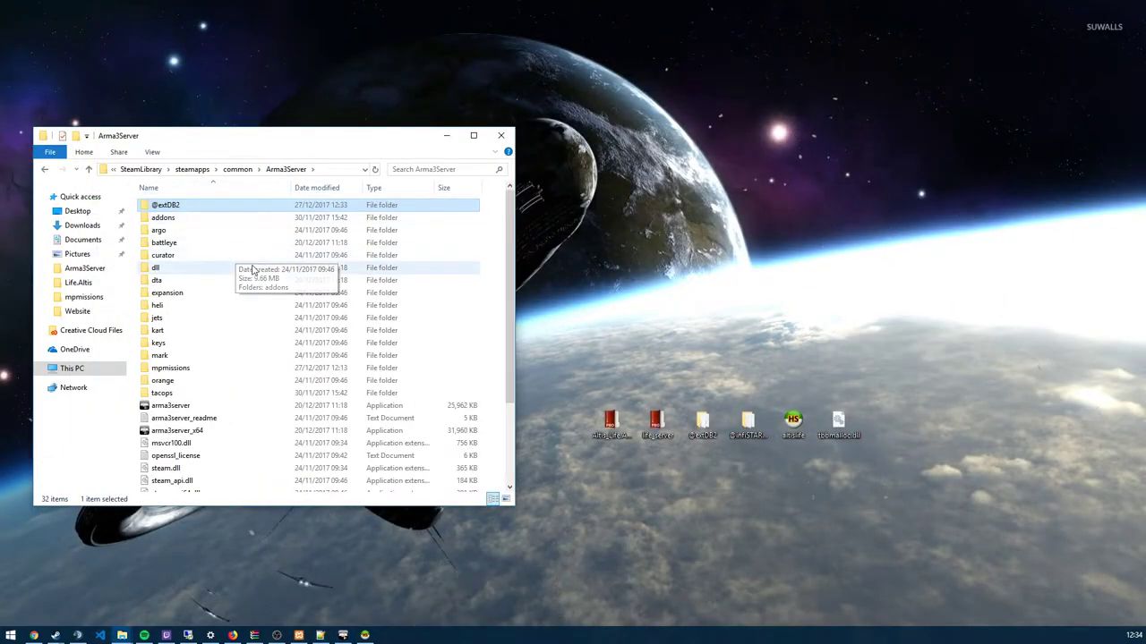
left_click(838, 423)
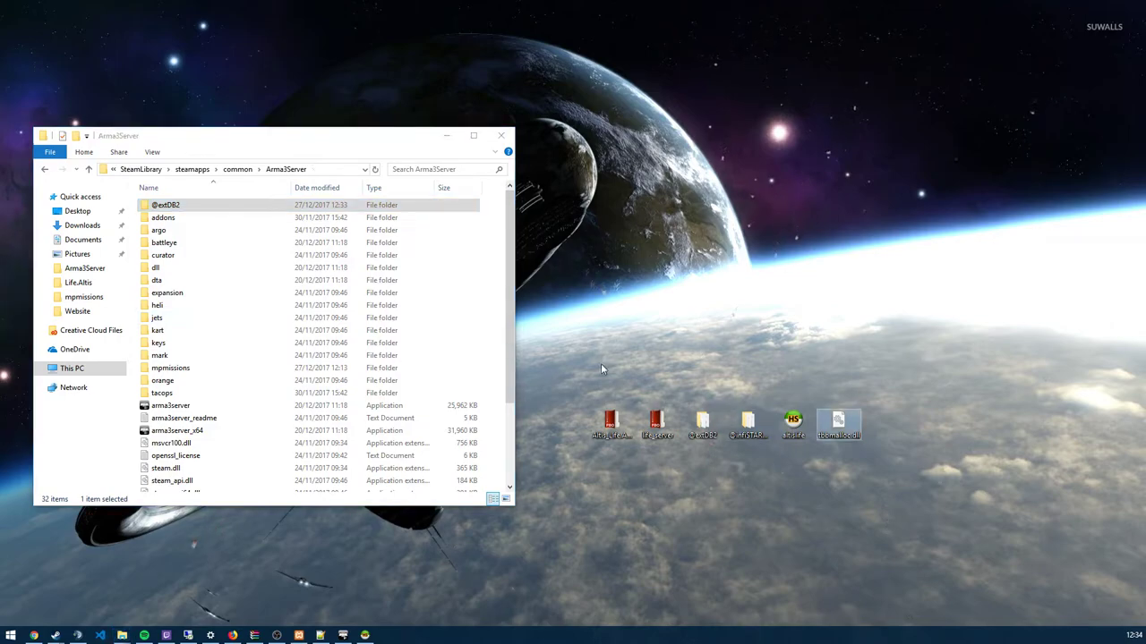
left_click_drag(567, 347, 673, 468)
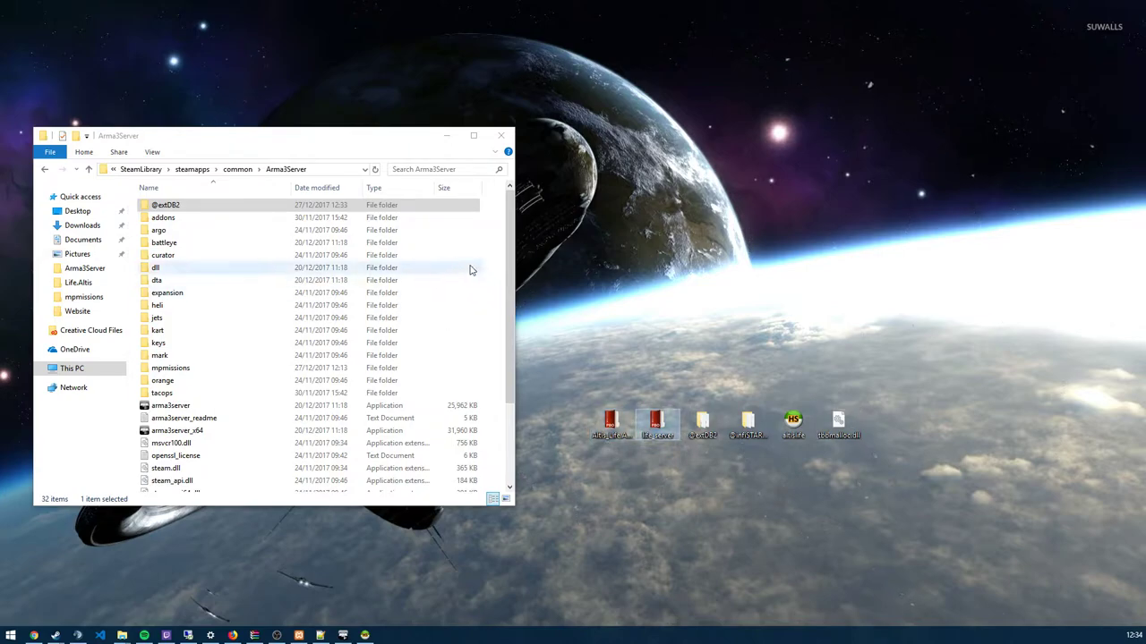
right_click(492, 249)
mouse_move(524, 403)
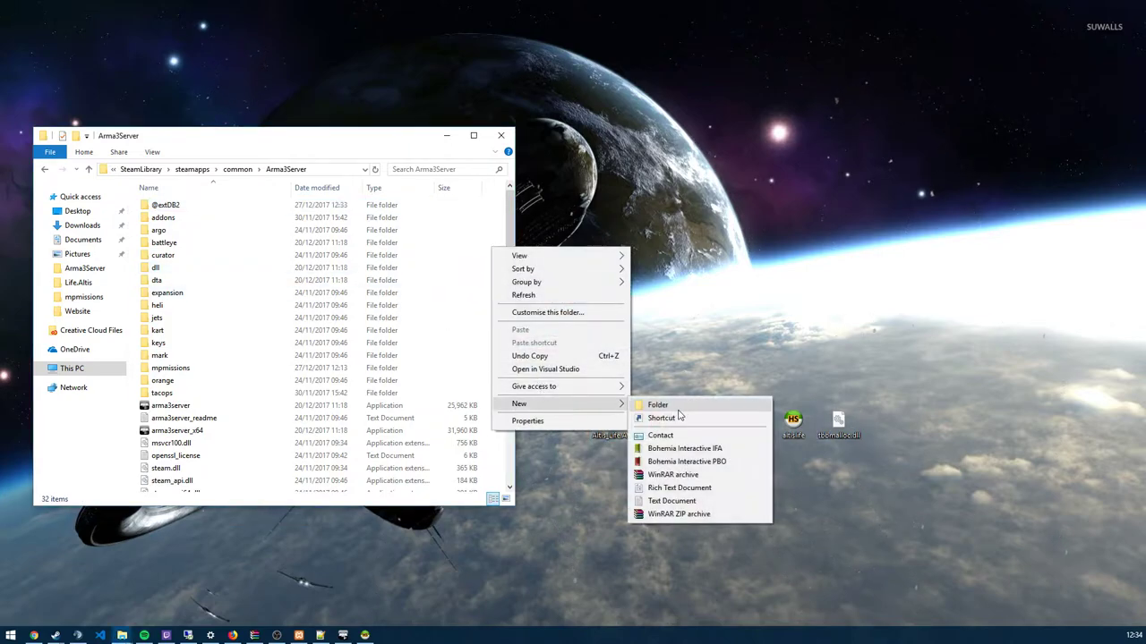
left_click(680, 406)
type("@k")
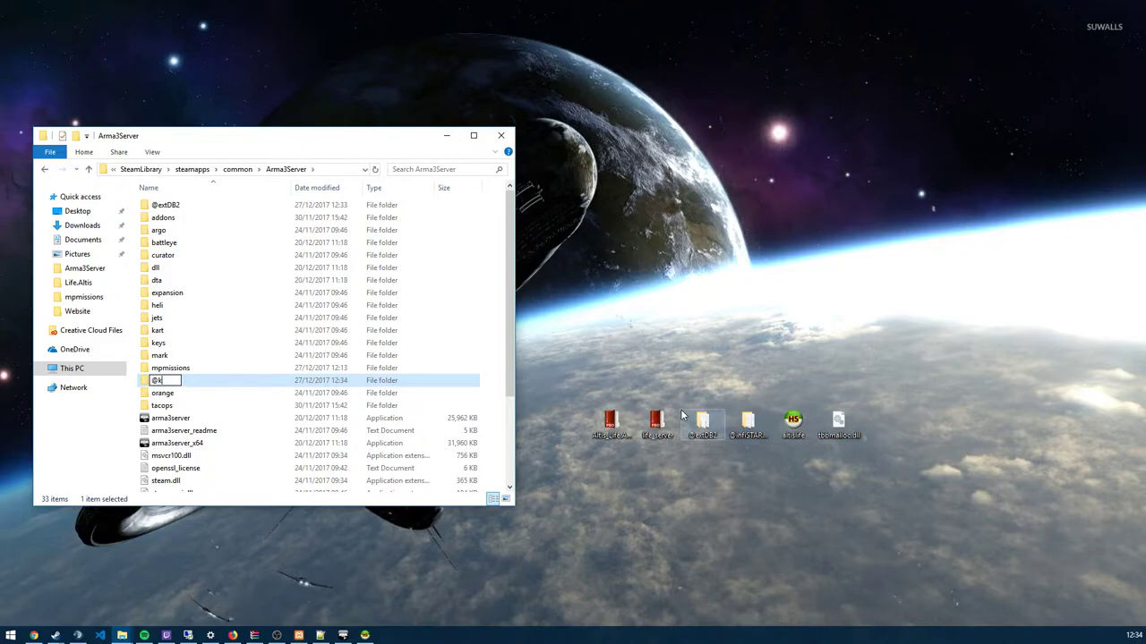
type("life_server")
key("Return")
key("Return")
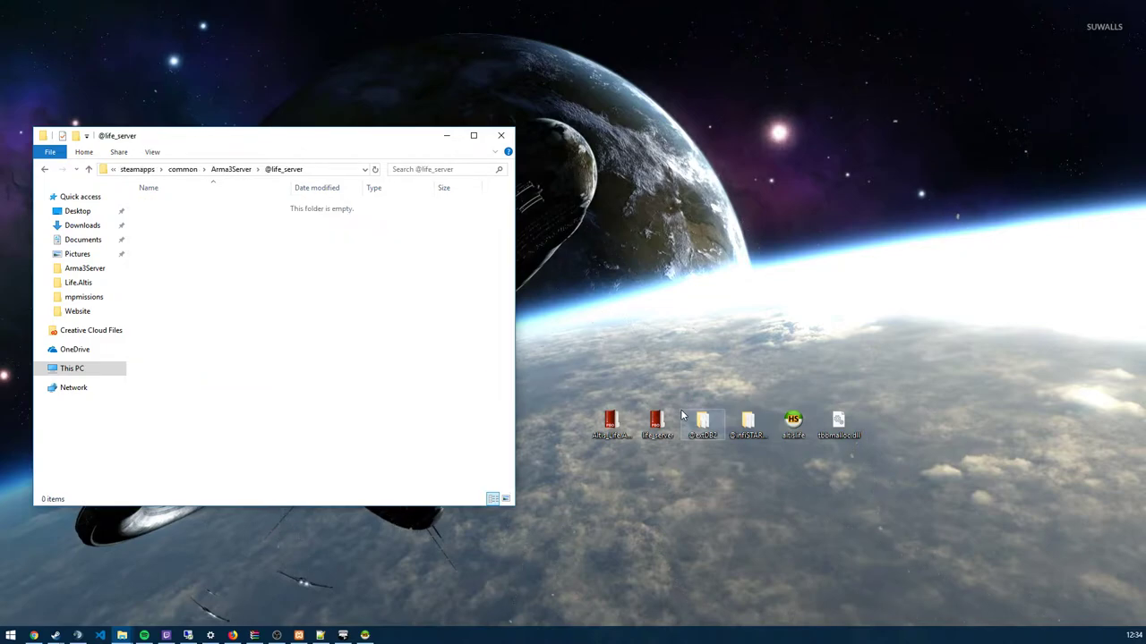
right_click(284, 293)
mouse_move(394, 450)
left_click(450, 450)
type("addons")
key("Return")
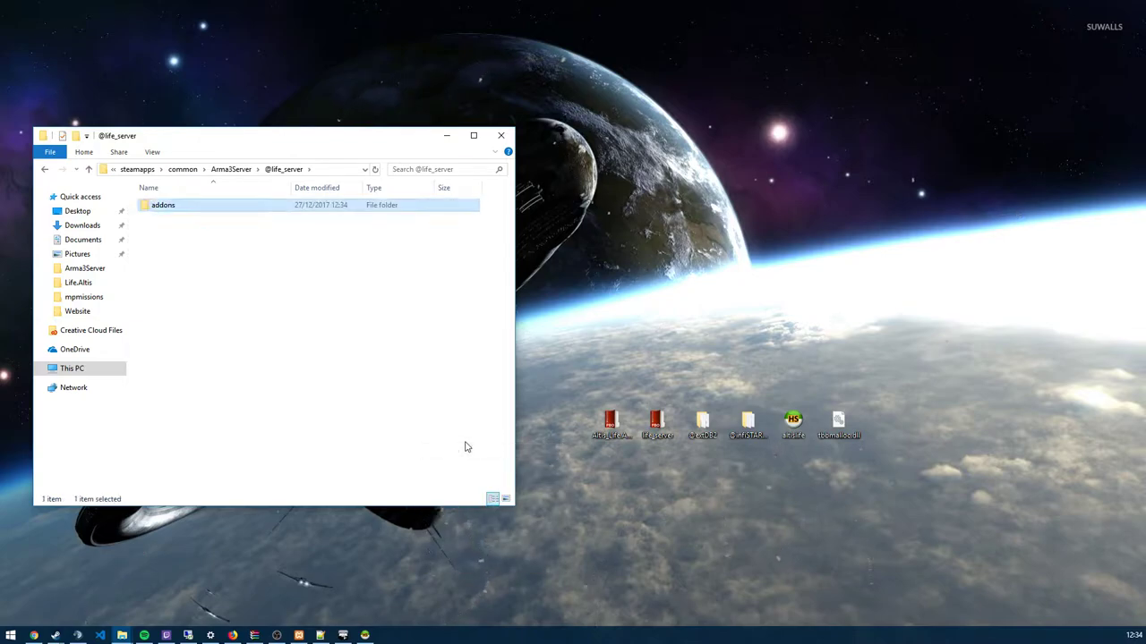
key("Return")
left_click_drag(656, 423, 237, 308)
left_click(234, 169)
left_click(226, 172)
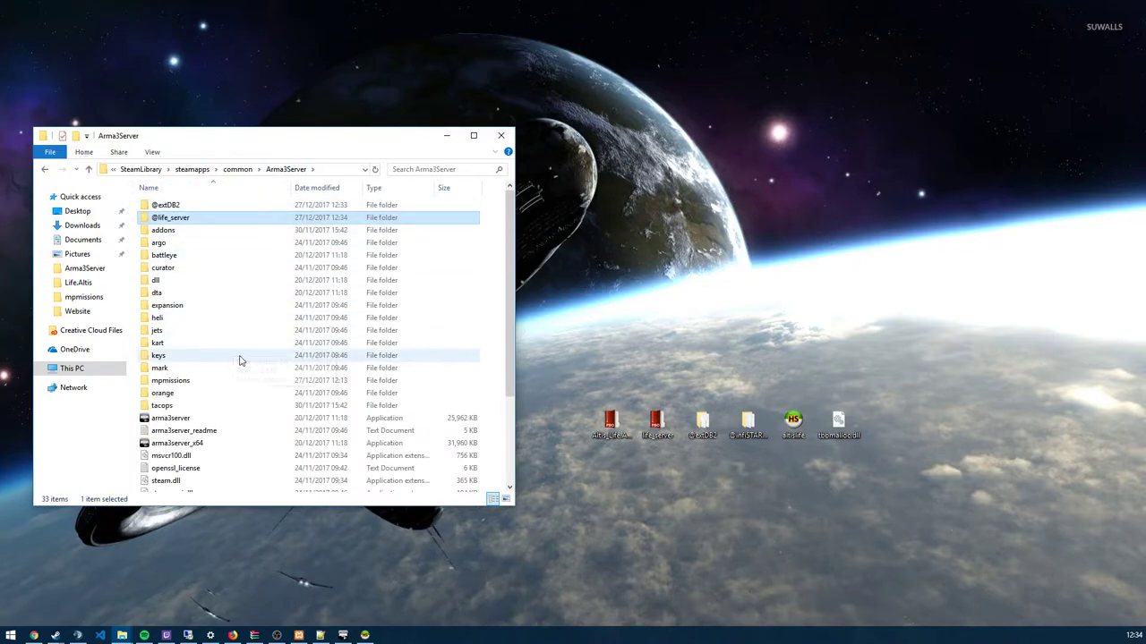
left_click(755, 436)
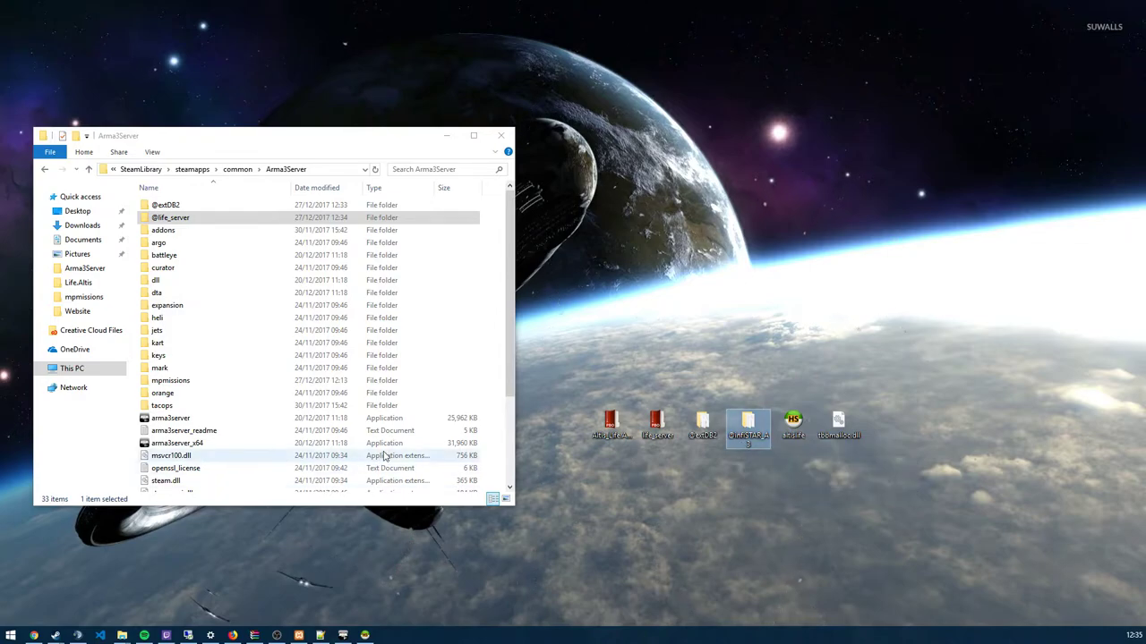
left_click(744, 435)
left_click(743, 421)
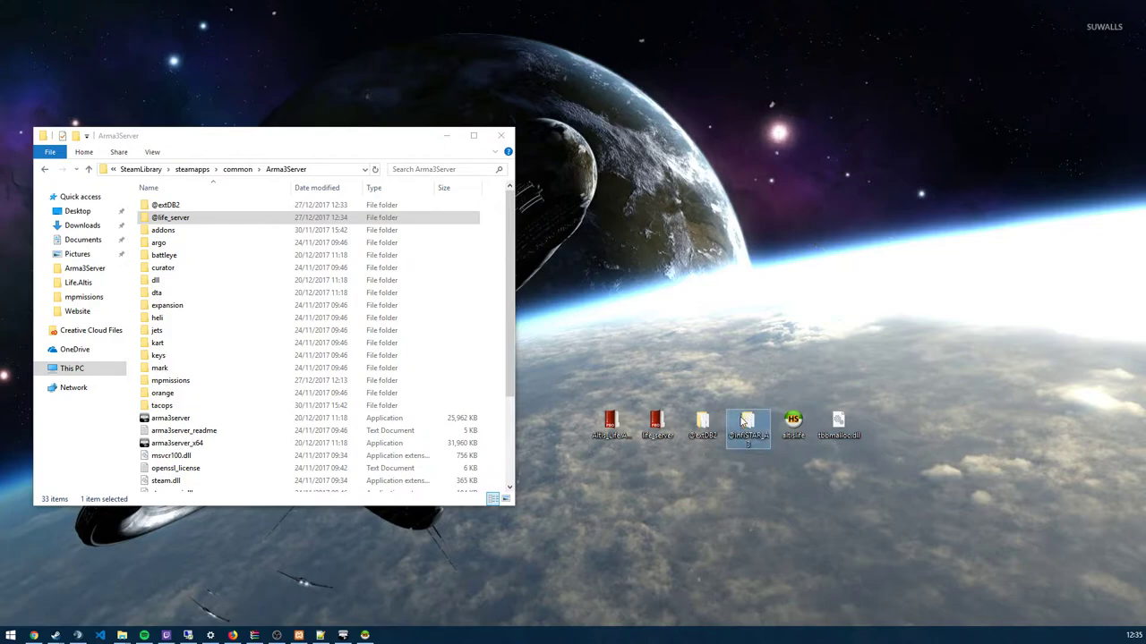
Select the Altis_Life.Altis mission file on the desktop and open the server's mpmissions folder
left_click(613, 422)
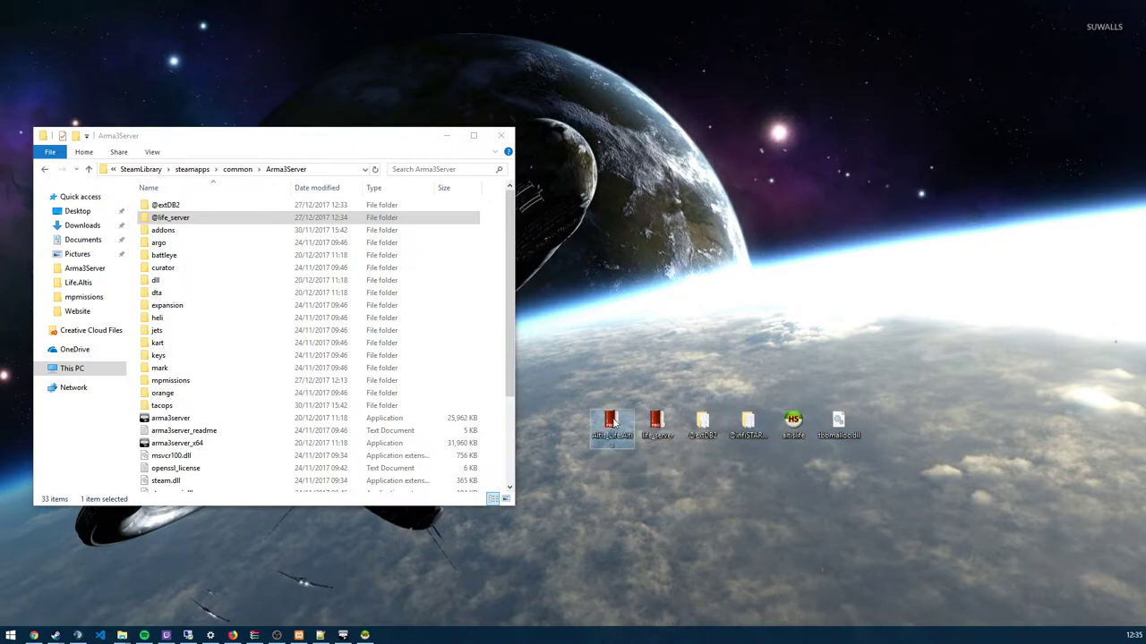
right_click(614, 421)
key("Escape")
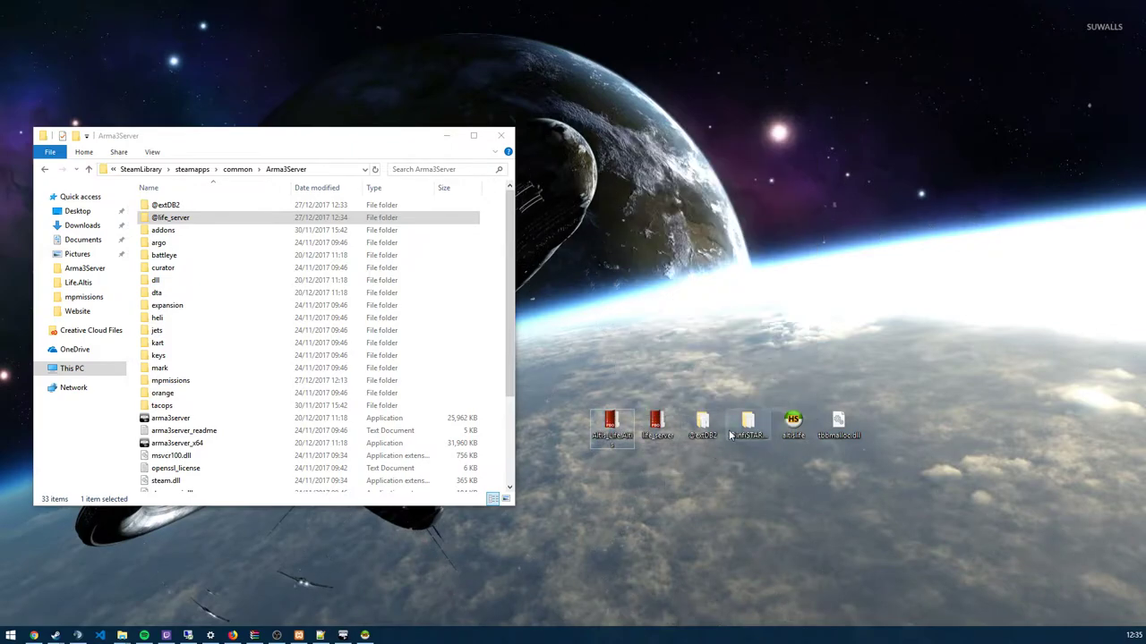
double_click(202, 385)
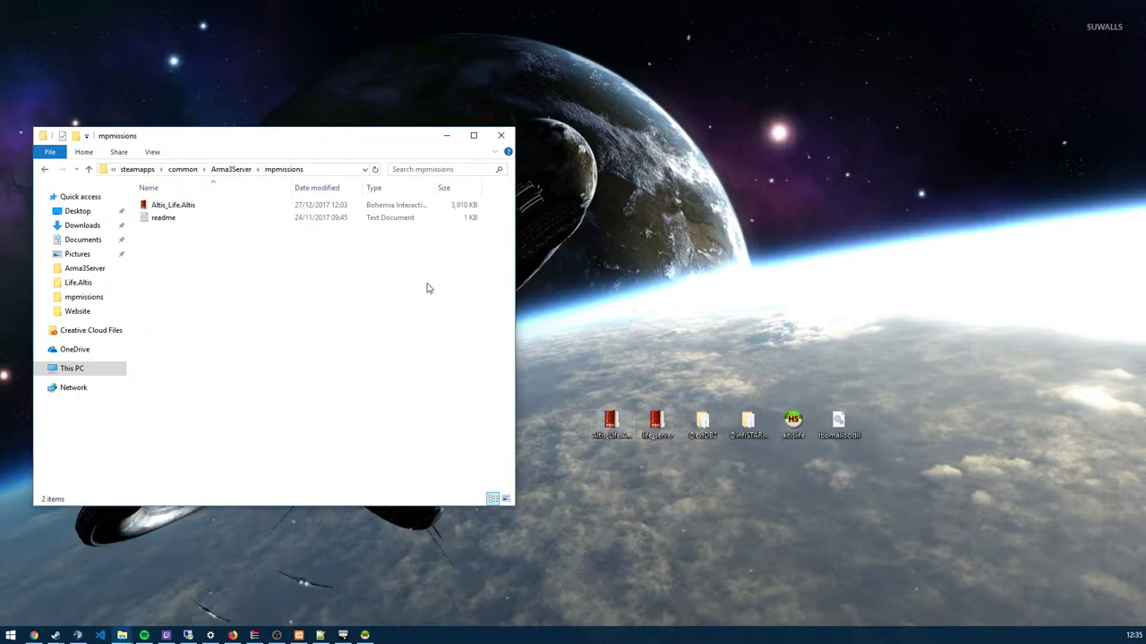
left_click(276, 207)
key("Delete")
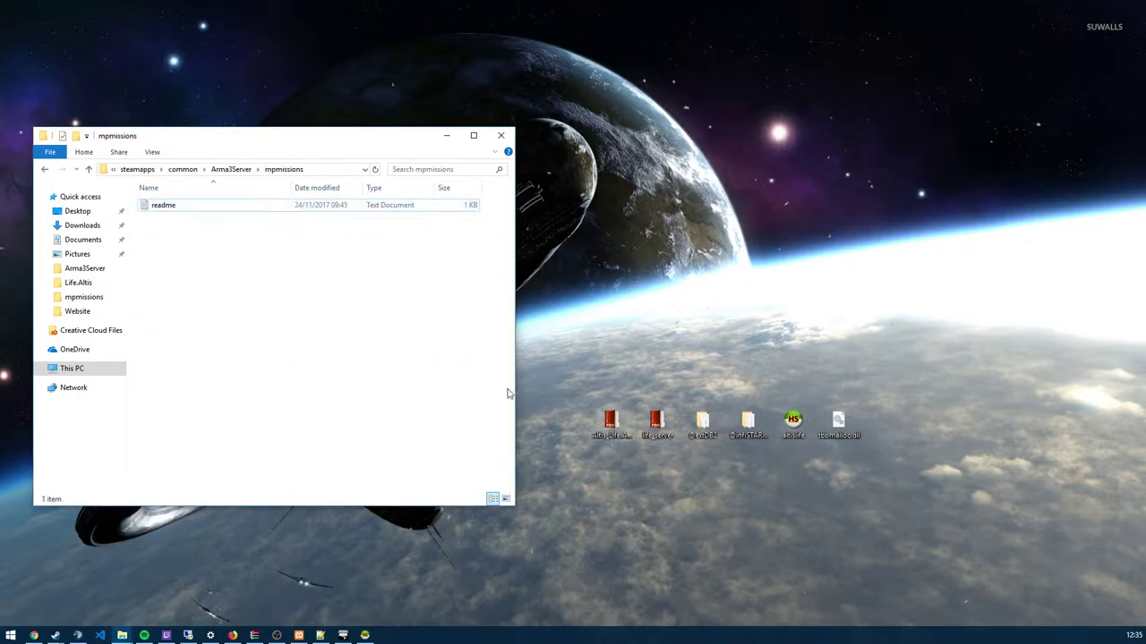
key("ctrl+z")
left_click(288, 317)
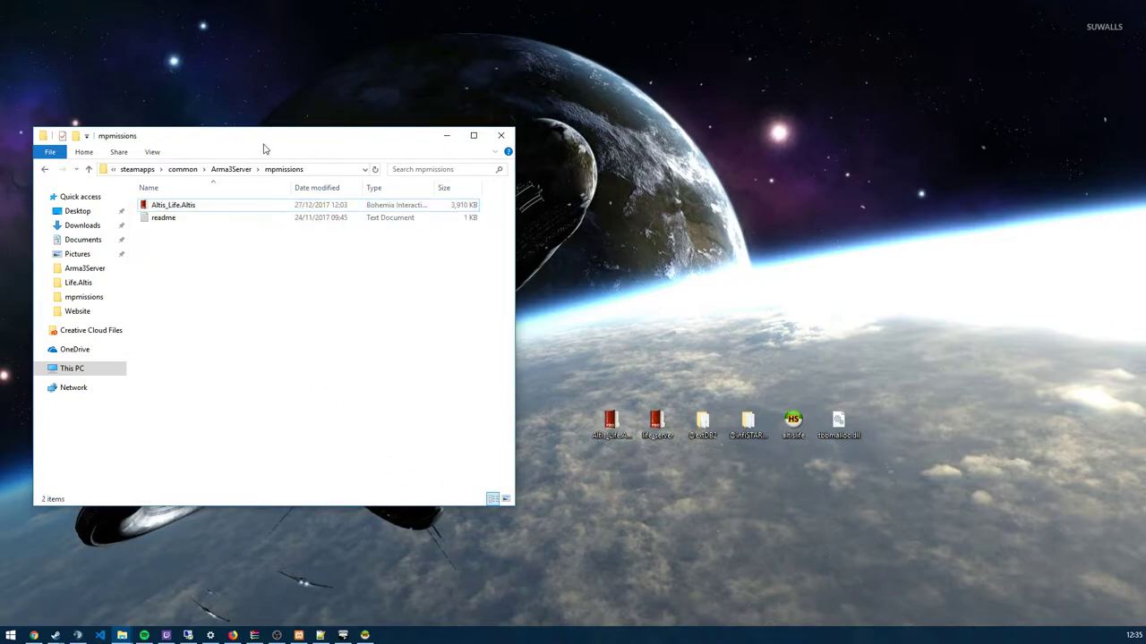
Return to the Arma3Server folder, create a new folder named "configs" in it and open that folder
left_click(231, 169)
scroll(200, 351, "down", 3)
scroll(198, 351, "up", 3)
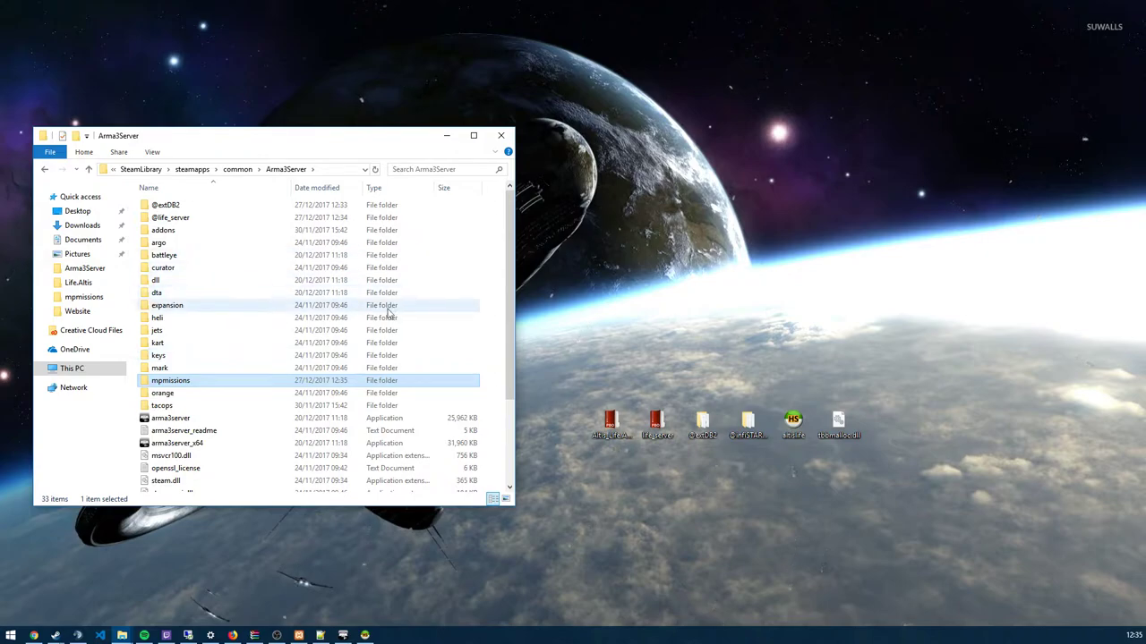
left_click(487, 324)
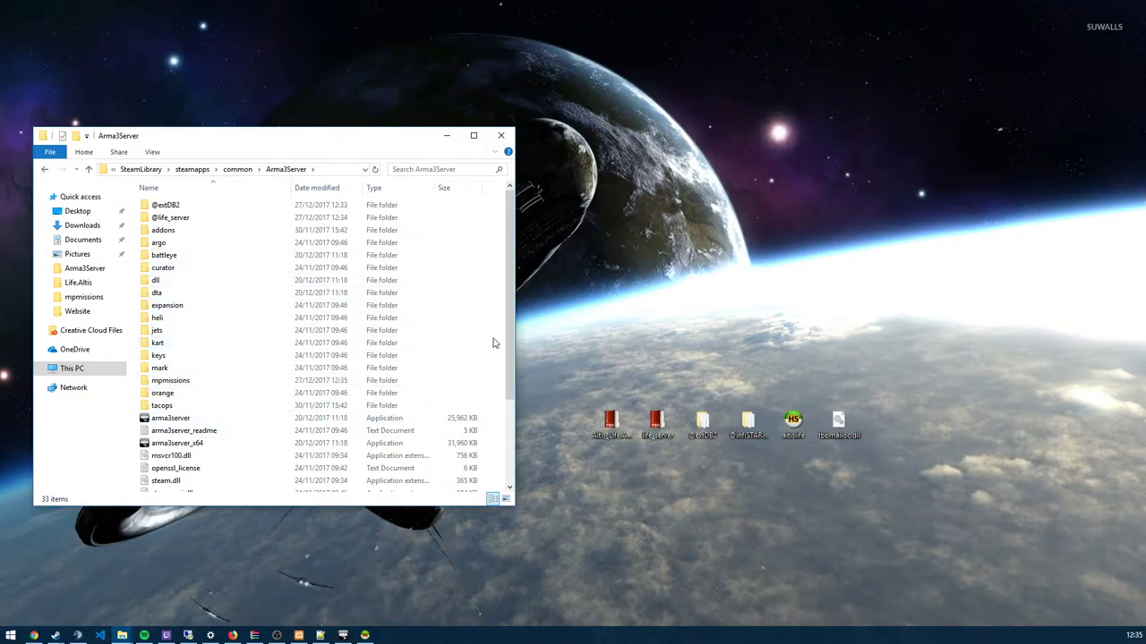
right_click(498, 347)
mouse_move(537, 498)
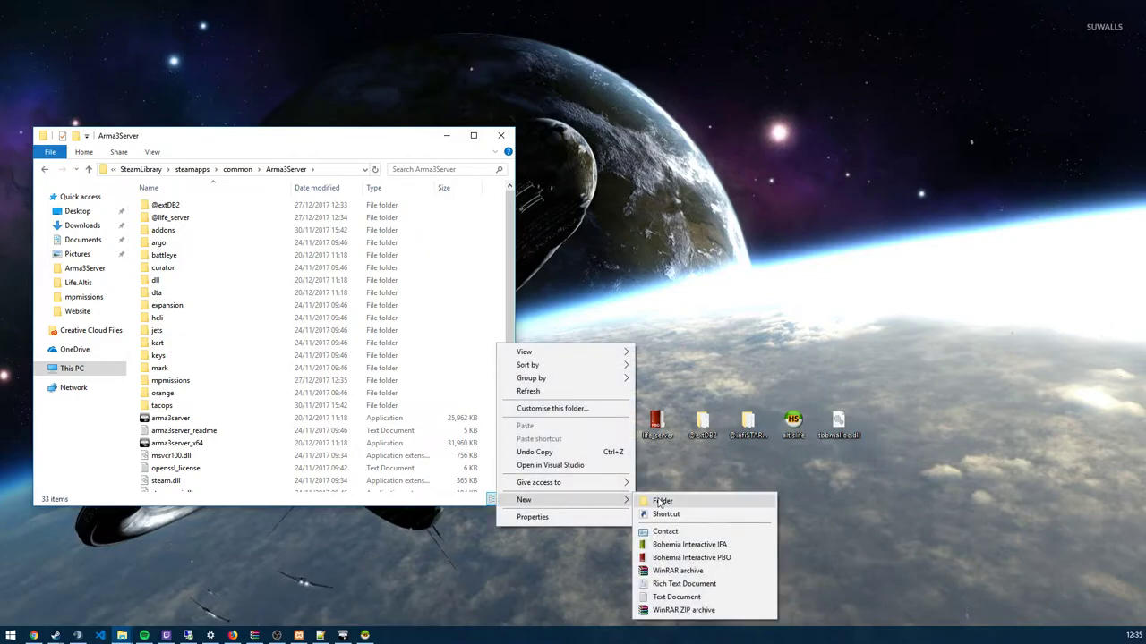
left_click(657, 501)
type("con")
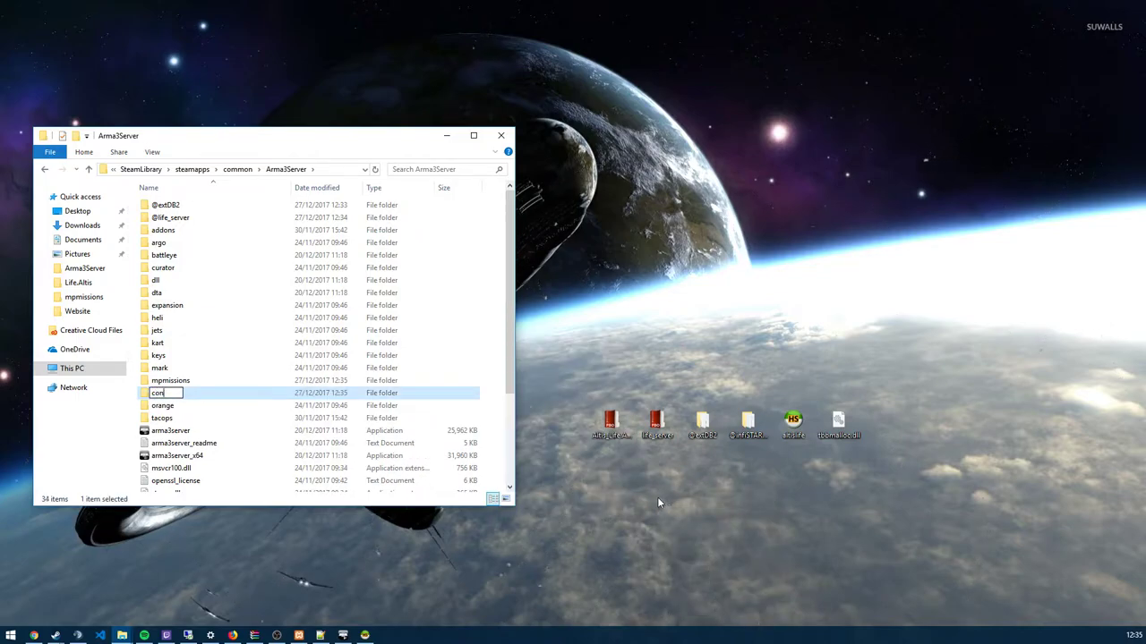
type("figs")
key("Return")
key("Return")
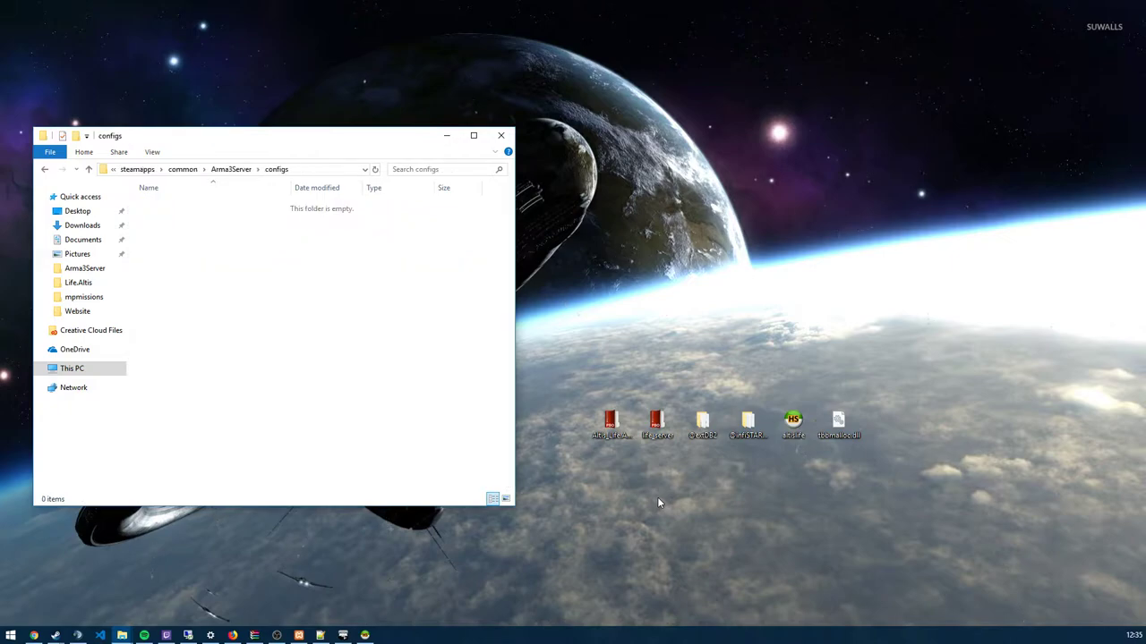
Create a new text document named "server" in the configs folder
right_click(297, 303)
mouse_move(340, 455)
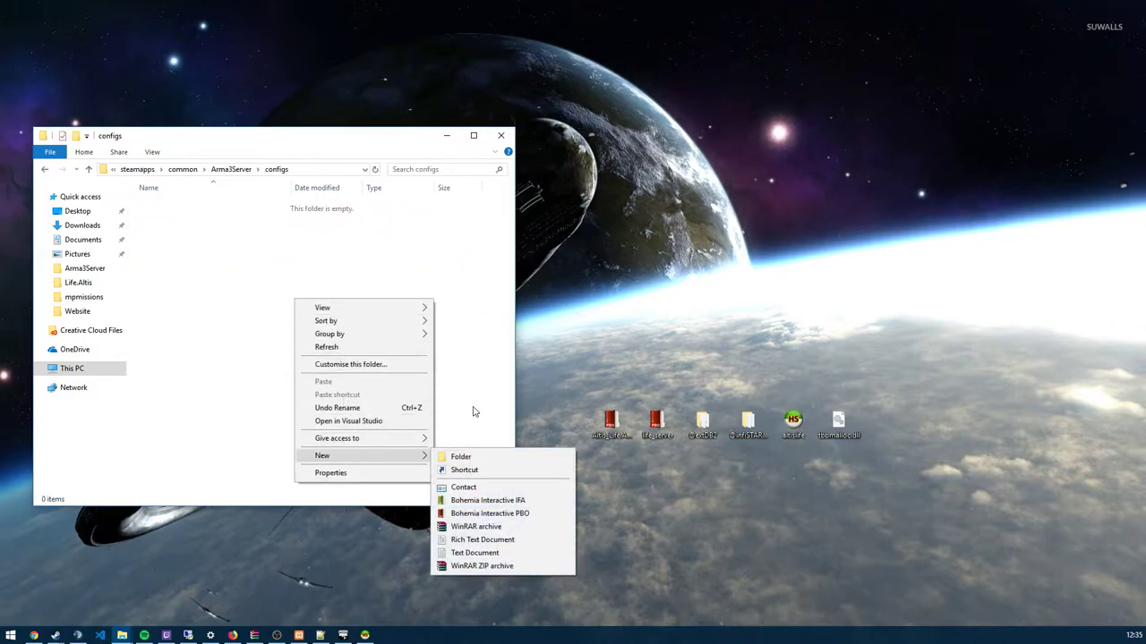
left_click(475, 412)
right_click(365, 443)
mouse_move(421, 598)
left_click(544, 584)
type("server")
key("Return")
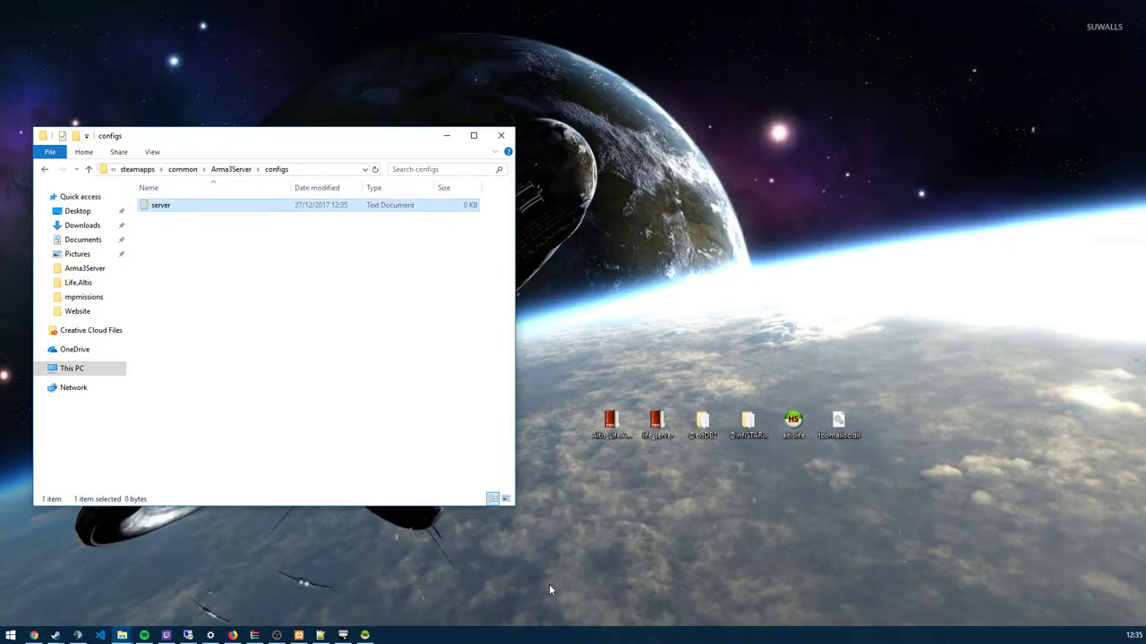
Turn on file name extensions and rename the server text document to "server.cfg", accepting the extension change
right_click(309, 210)
left_click(287, 152)
left_click(153, 151)
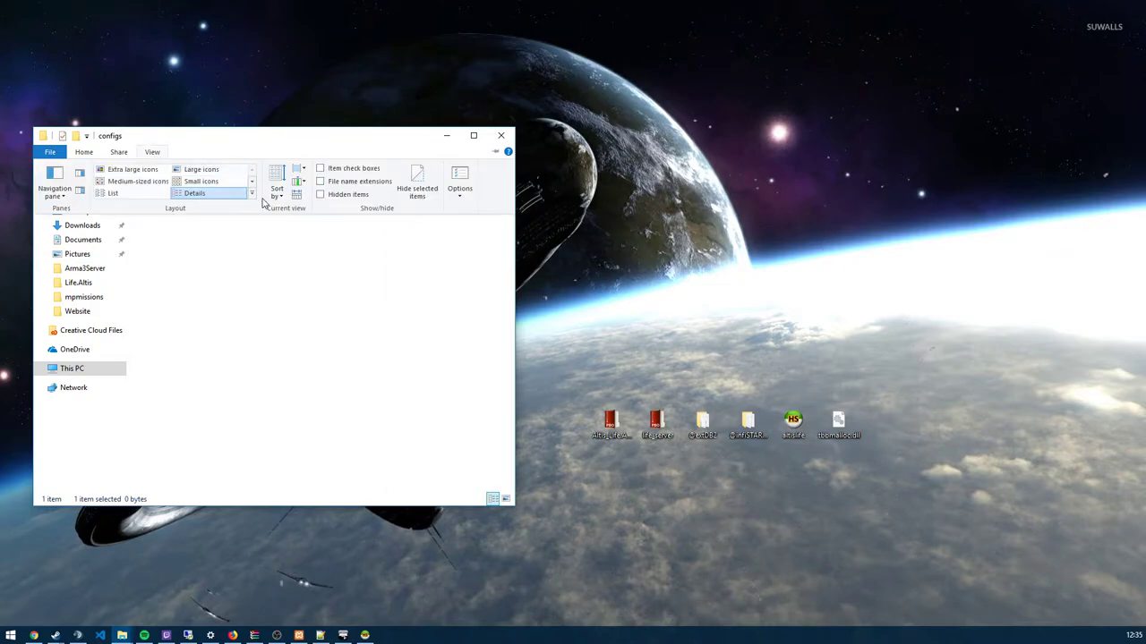
left_click(330, 183)
right_click(337, 204)
left_click(399, 469)
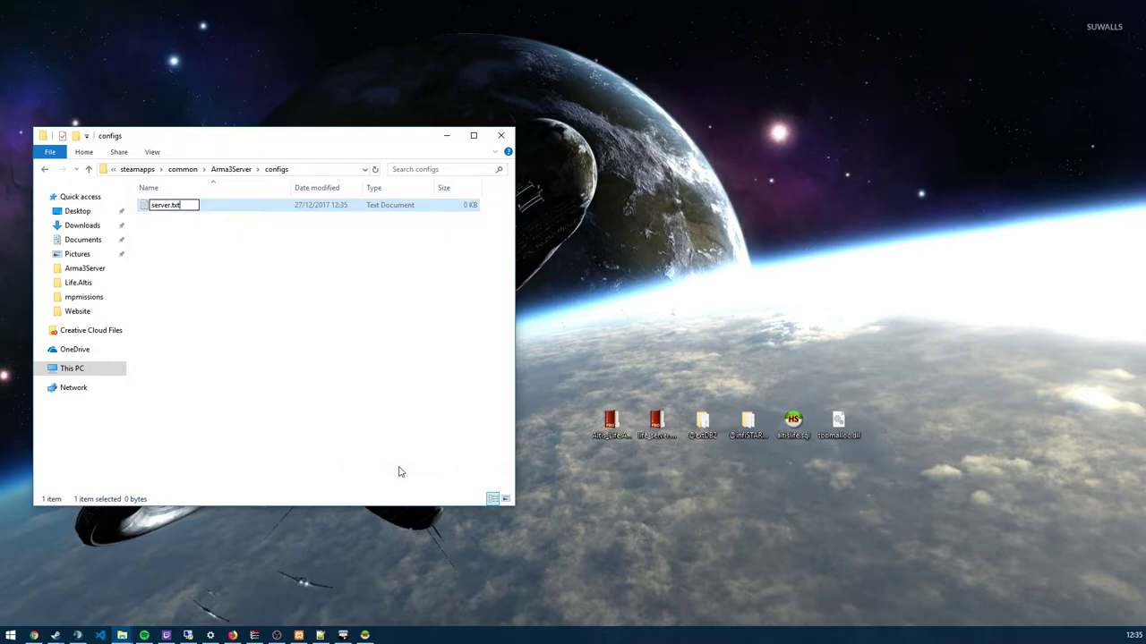
type("cfg")
key("Return")
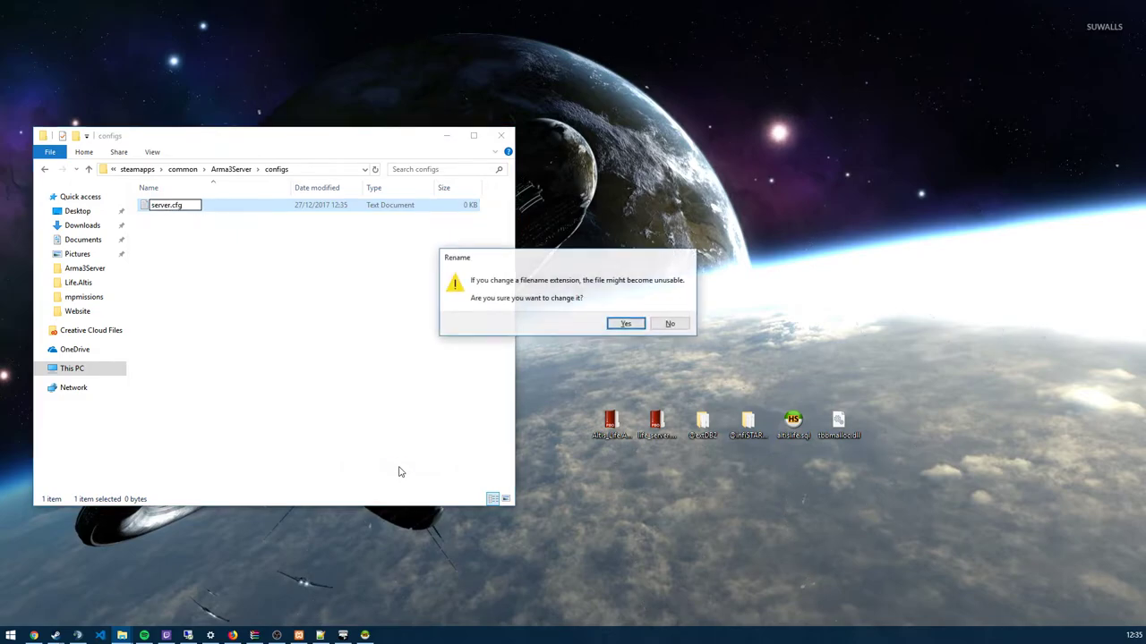
left_click(624, 323)
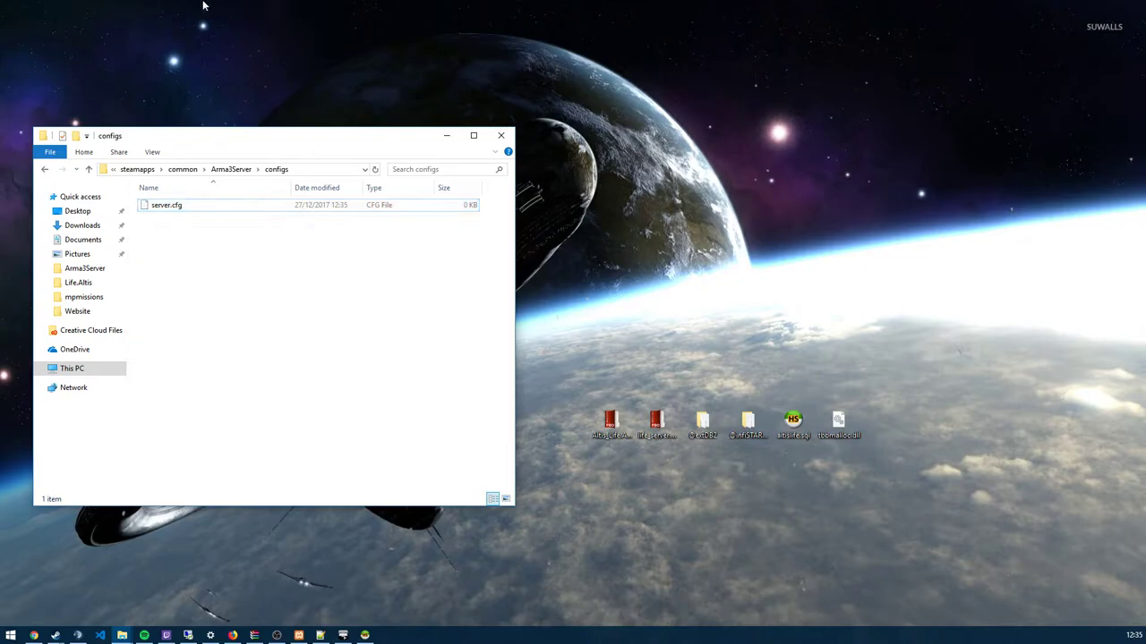
Hide file name extensions again and open the server.cfg file in Notepad++
left_click(144, 152)
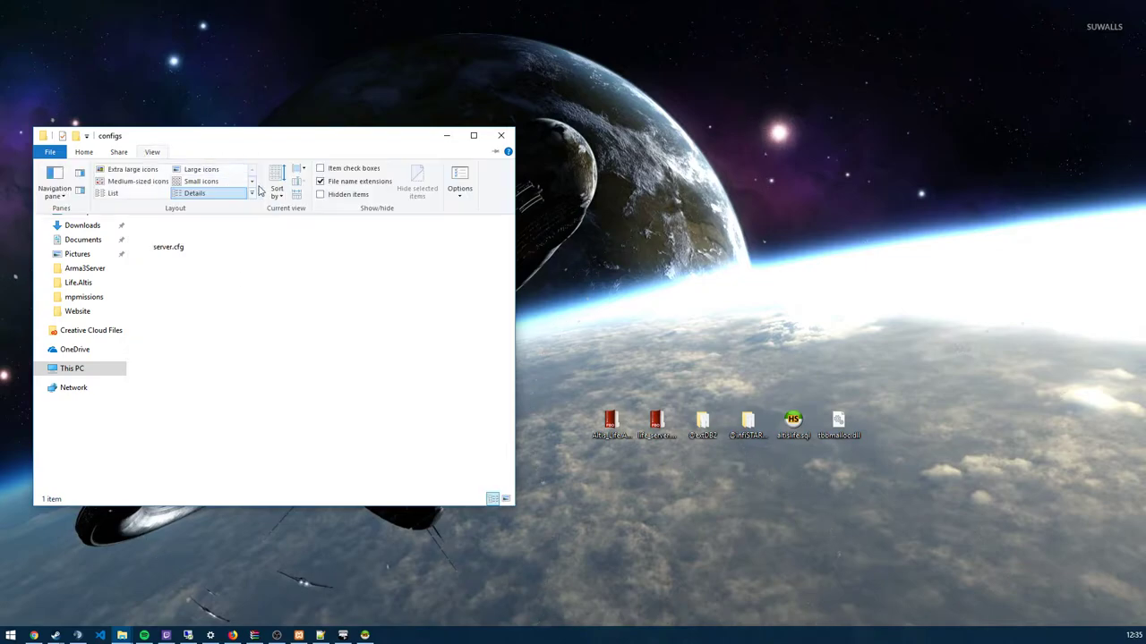
right_click(314, 207)
left_click(375, 230)
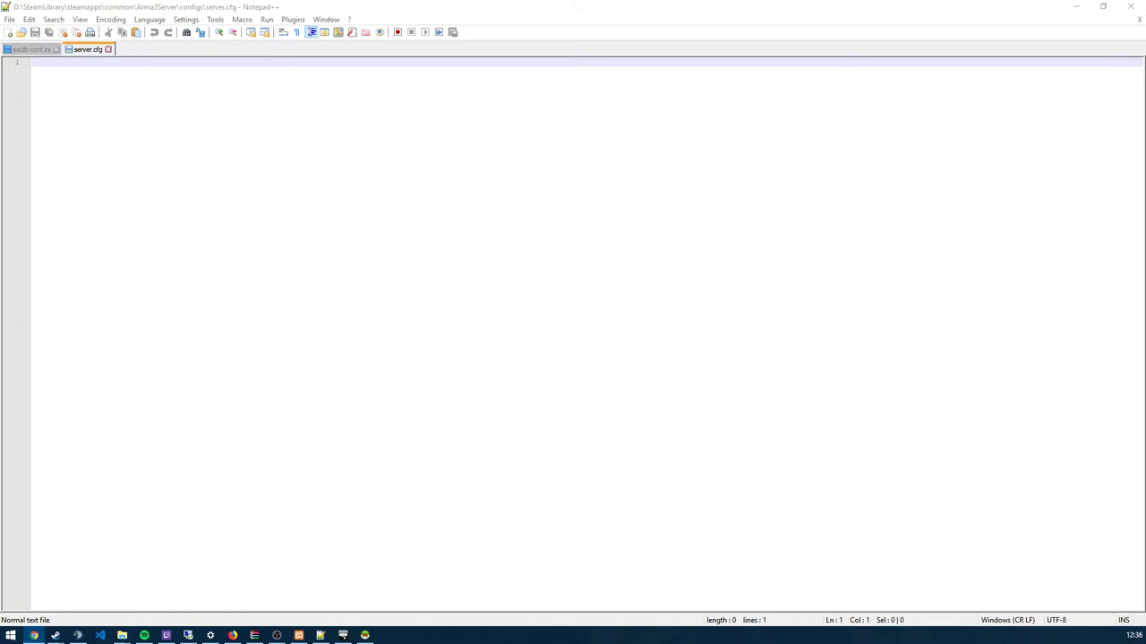
left_click(295, 430)
type("https://pastebin.com/WfzNnZxf")
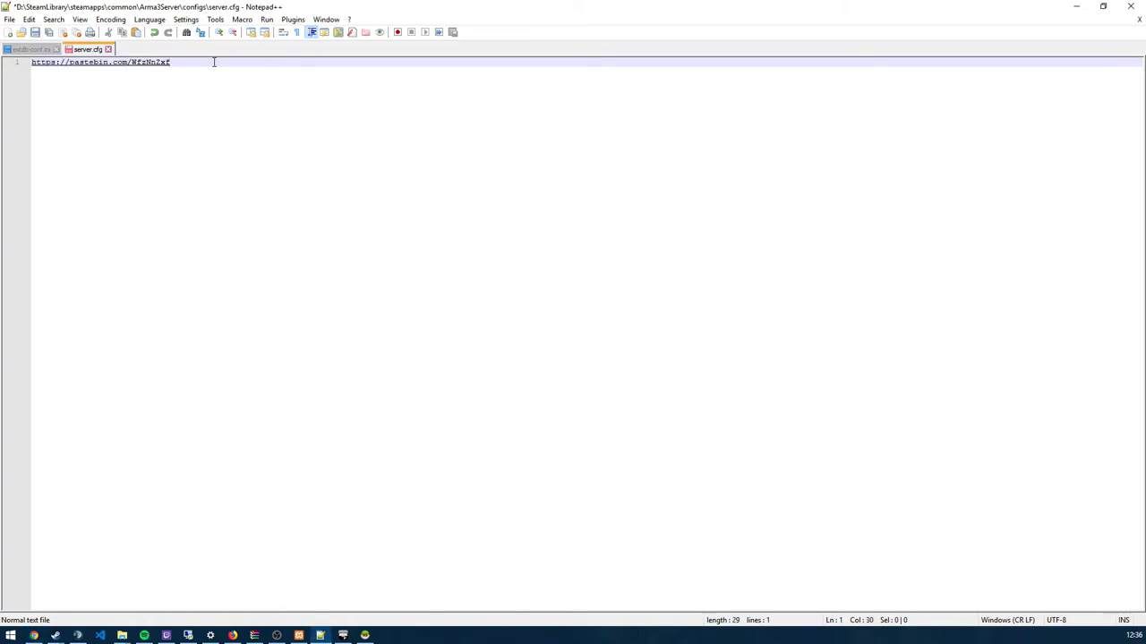
left_click_drag(201, 71, 2, 63)
key("ctrl+x")
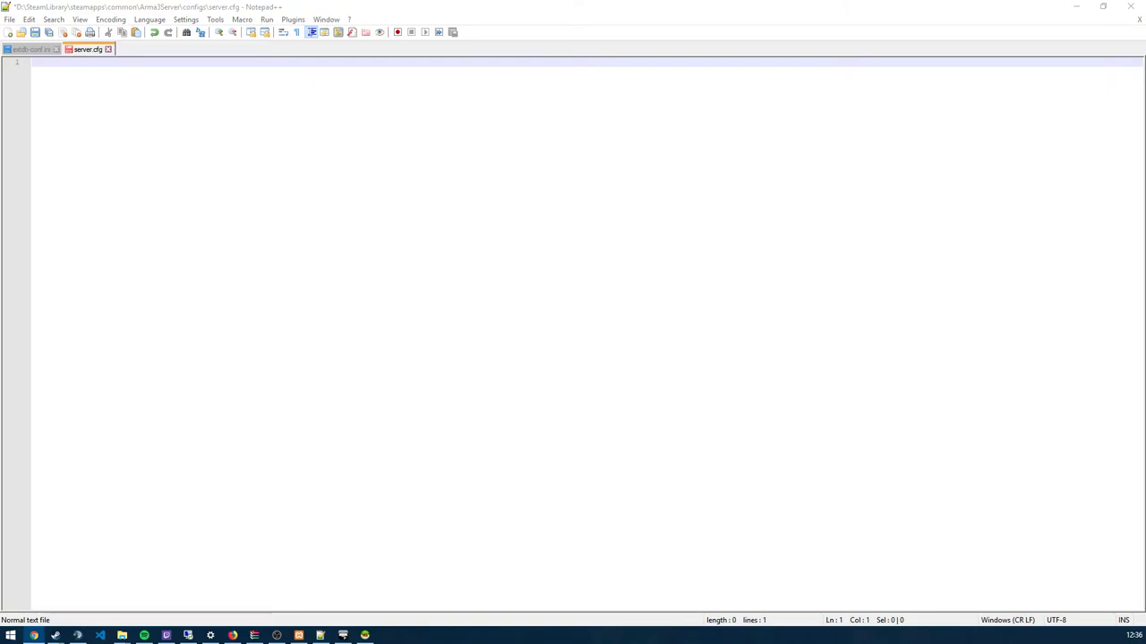
Paste the Altis Life dev server configuration, including the server command and admin passwords, into server.cfg, save it and minimize the editor
left_click(756, 342)
key("ctrl+v")
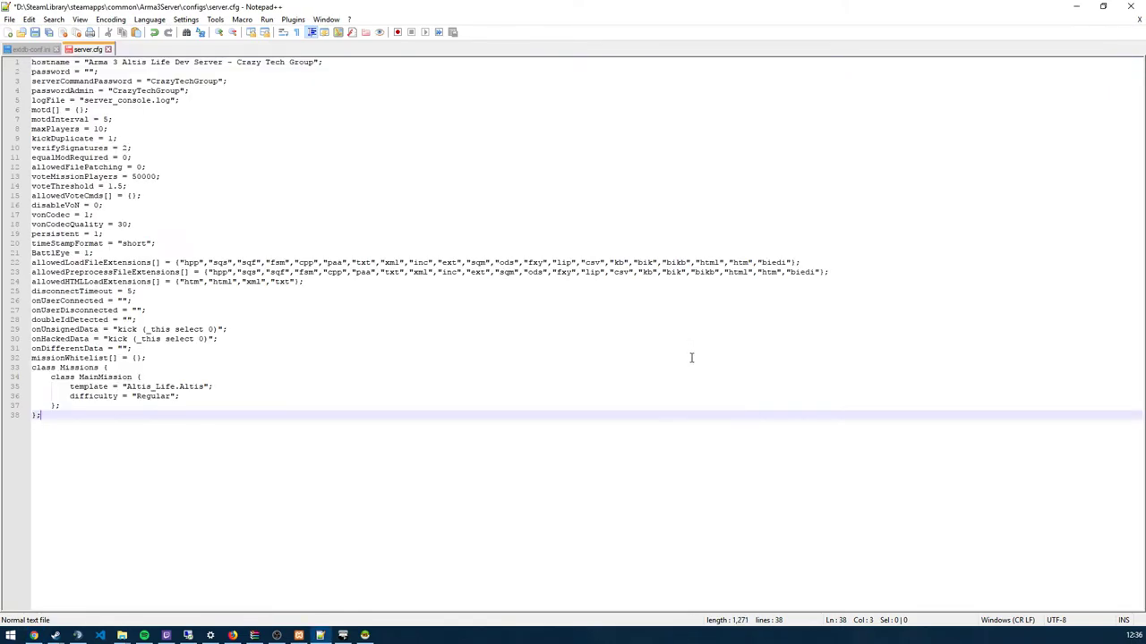
left_click(325, 378)
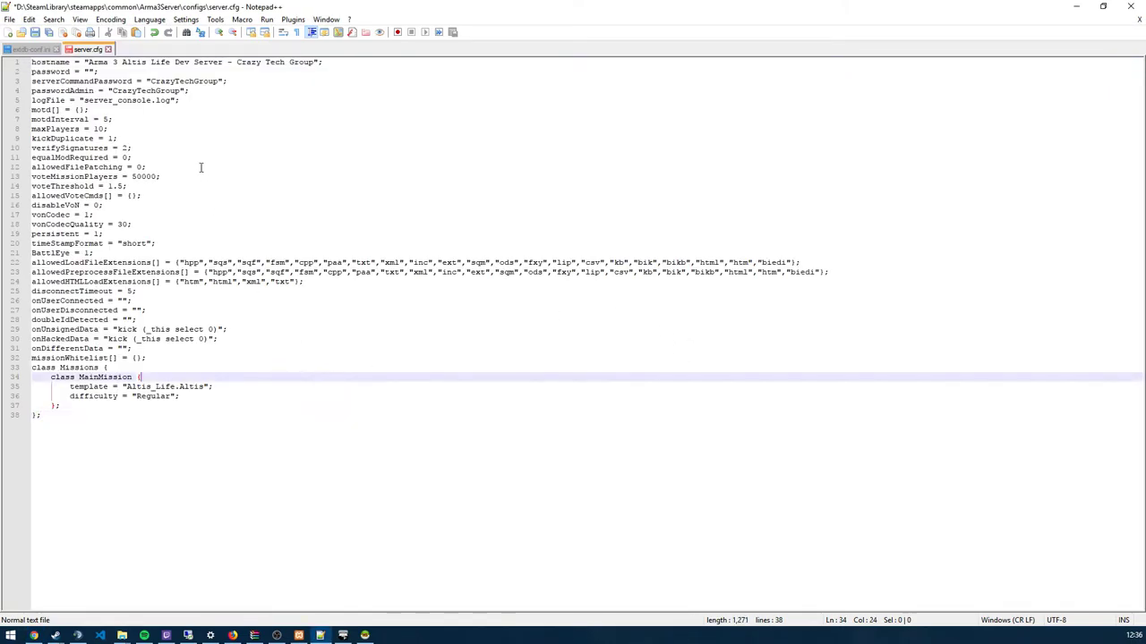
left_click_drag(32, 81, 218, 81)
left_click(204, 82)
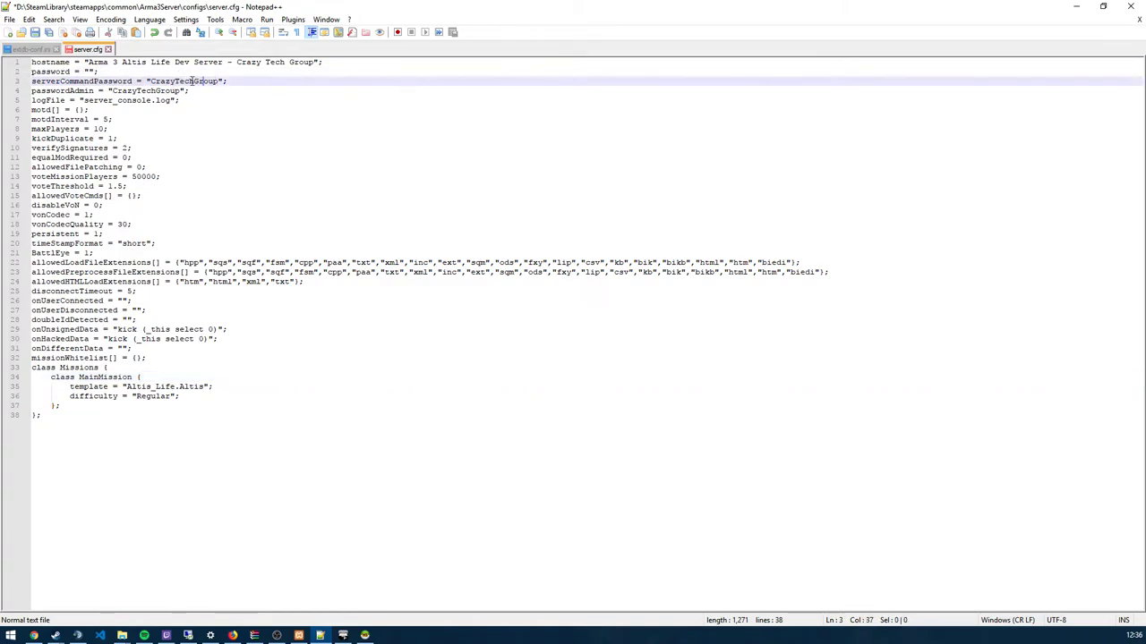
double_click(186, 81)
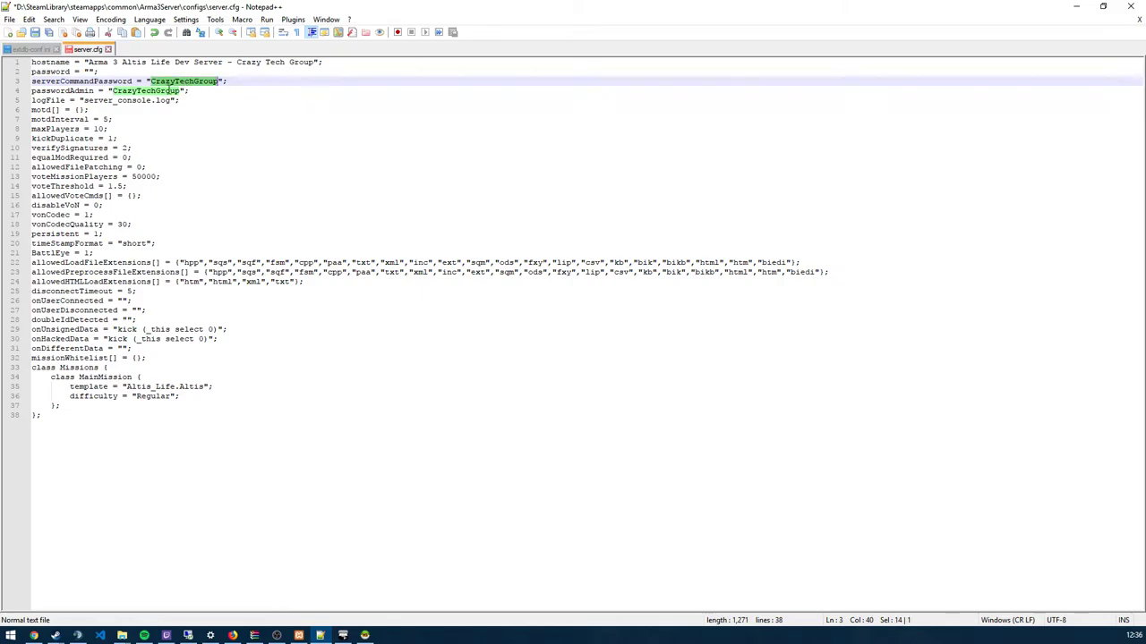
left_click(47, 91)
left_click(64, 90)
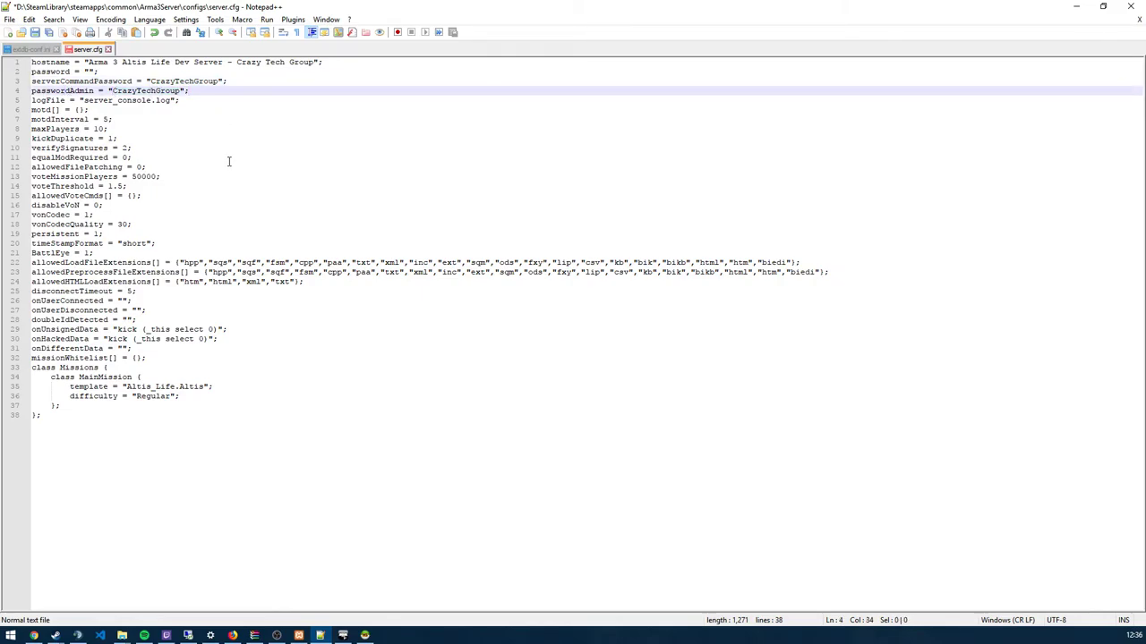
key("ctrl+s")
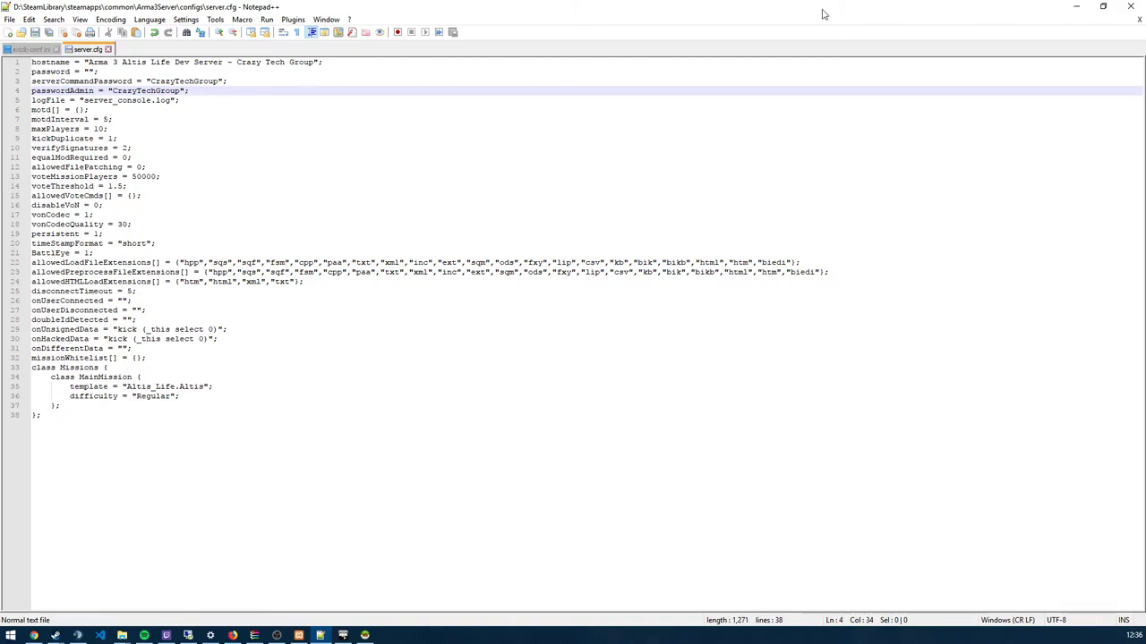
left_click(1076, 6)
Go back to the Arma3Server folder, create a text document named "start" and open it in Notepad
left_click(278, 169)
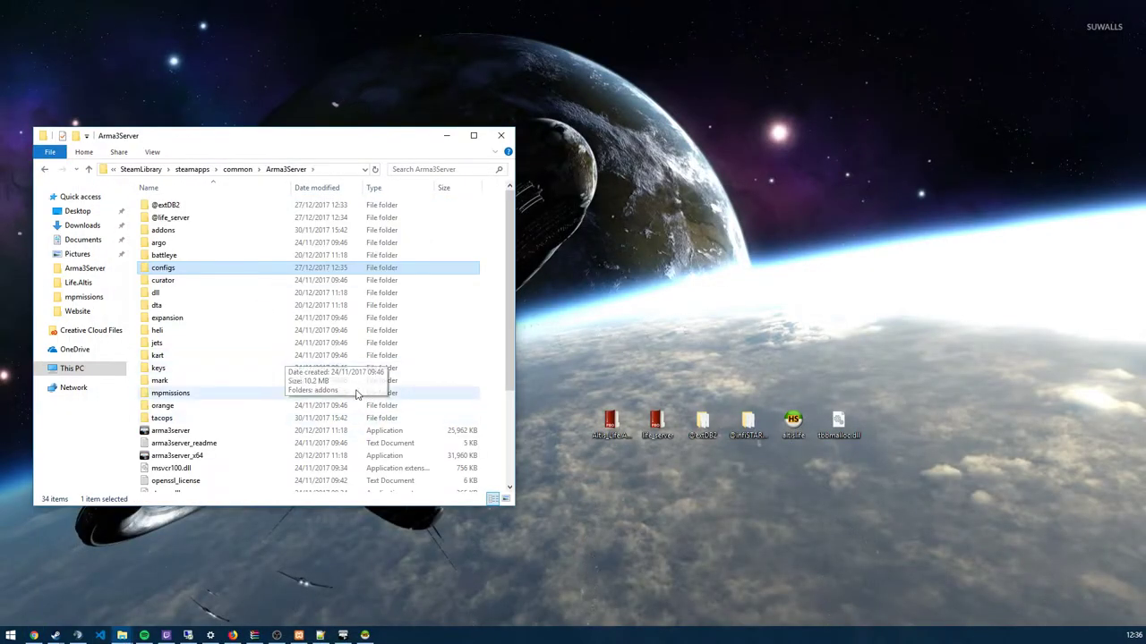
scroll(269, 376, "down", 4)
scroll(260, 386, "up", 3)
scroll(262, 391, "down", 3)
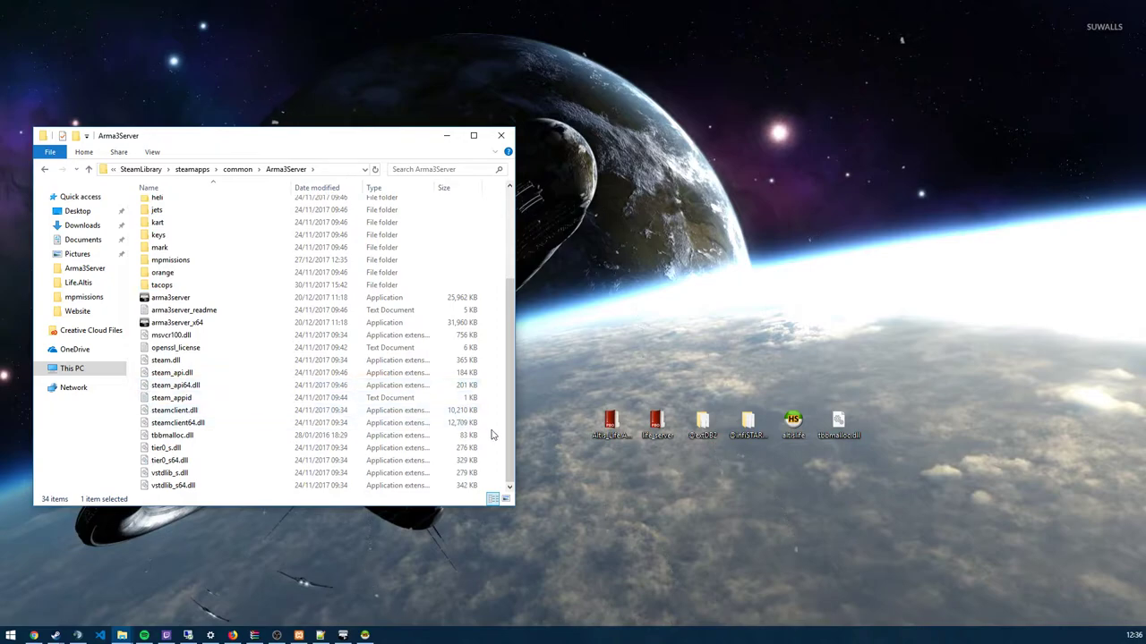
right_click(491, 431)
mouse_move(526, 586)
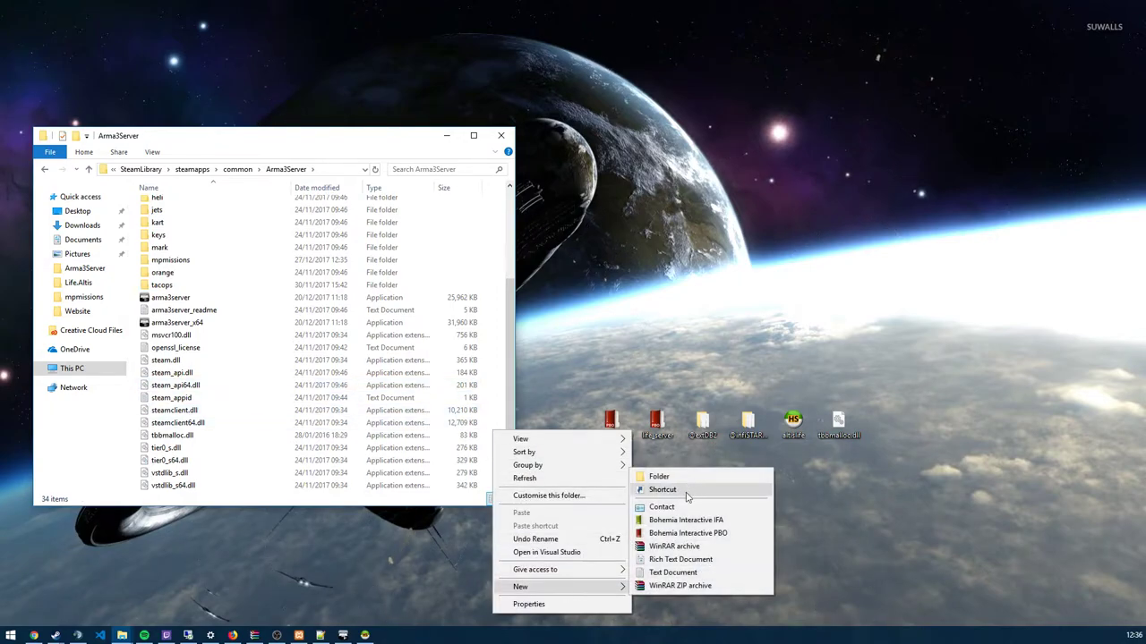
left_click(679, 573)
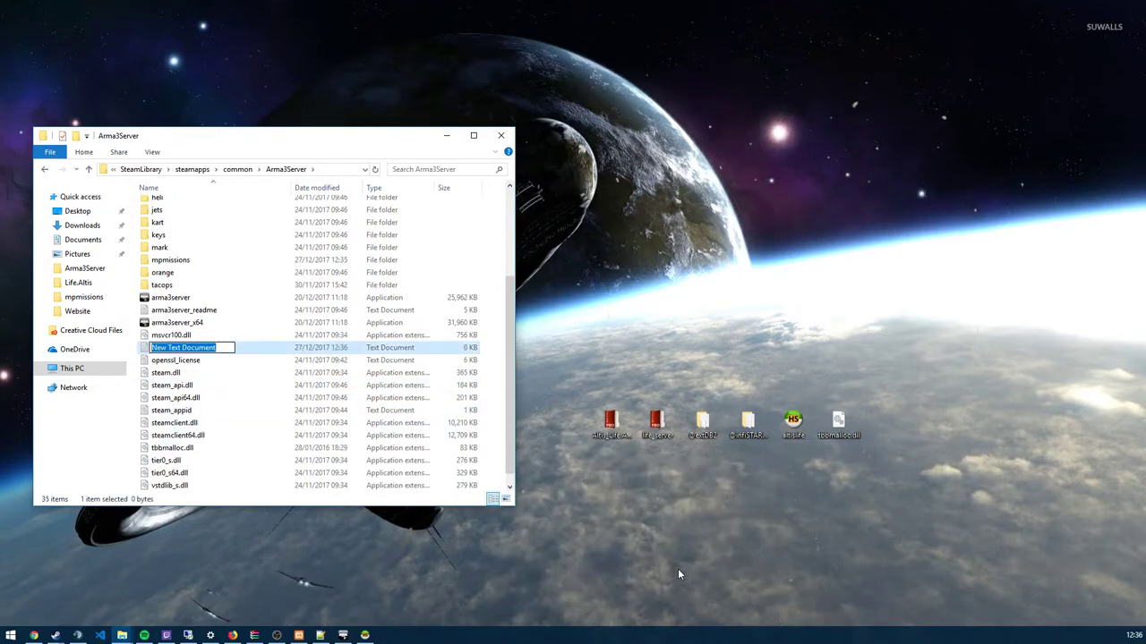
type("start")
key("Return")
key("Return")
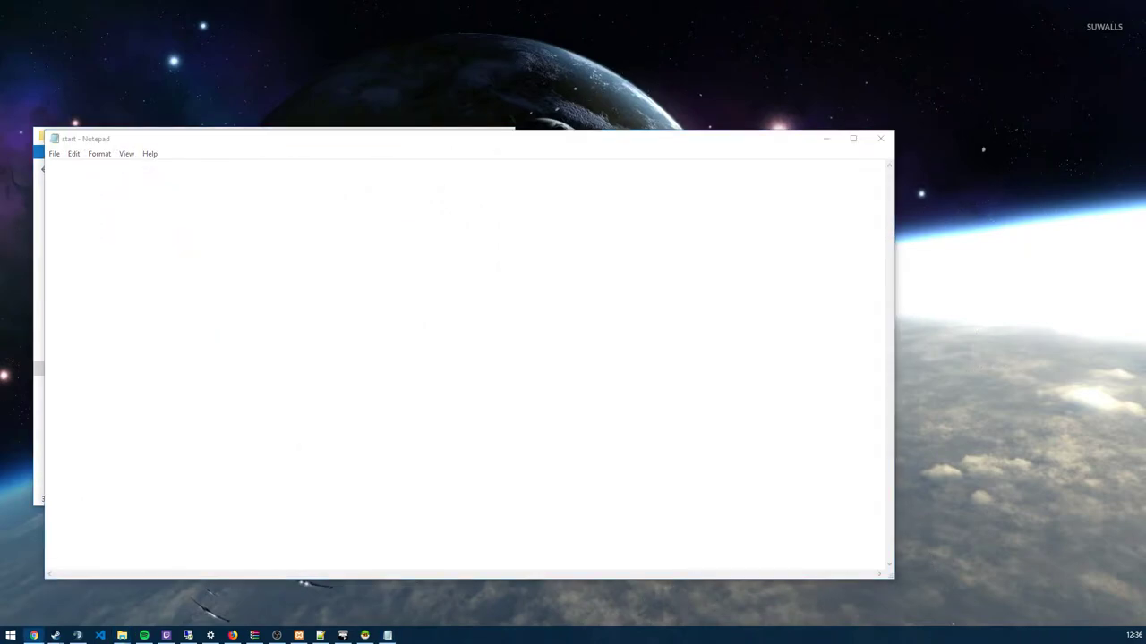
left_click(465, 350)
key("ctrl+v")
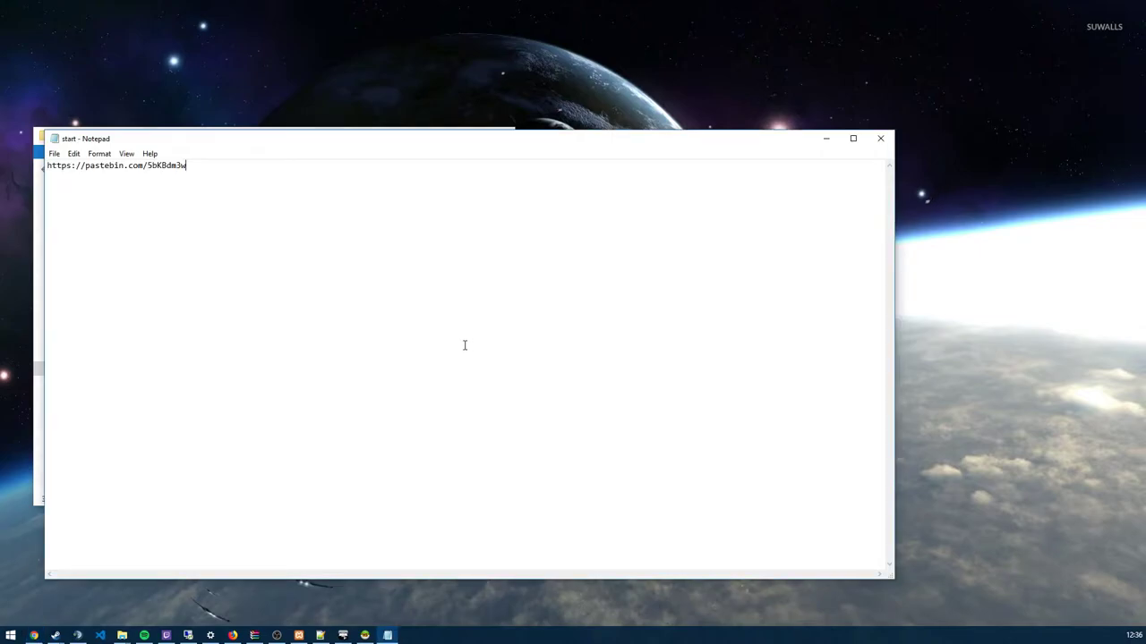
key("ctrl+a")
key("BackSpace")
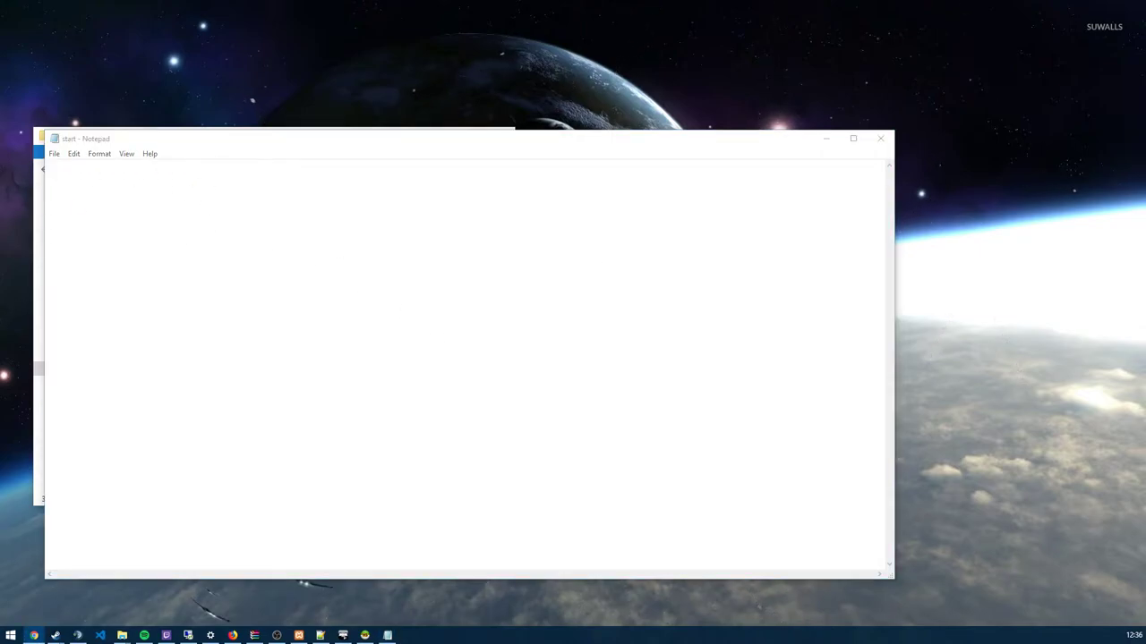
Paste the arma3server.exe startup script with port 2302 into the start document and remove infiSTAR_A3 from its serverMod list
left_click(558, 342)
key("ctrl+v")
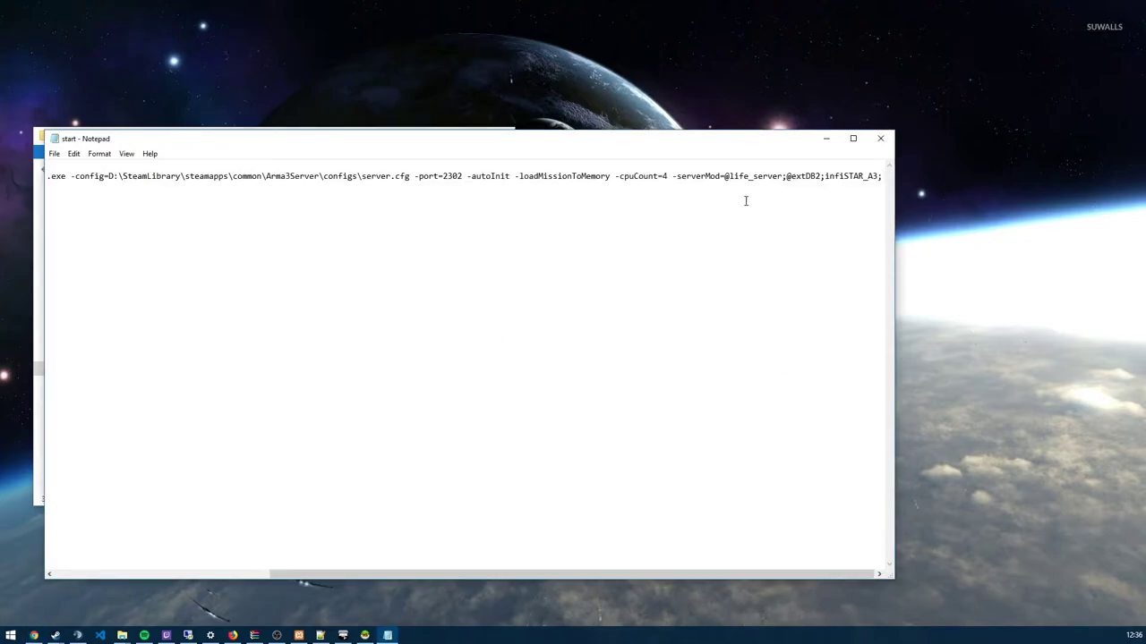
left_click_drag(825, 175, 878, 176)
key("BackSpace")
key("alt+Tab")
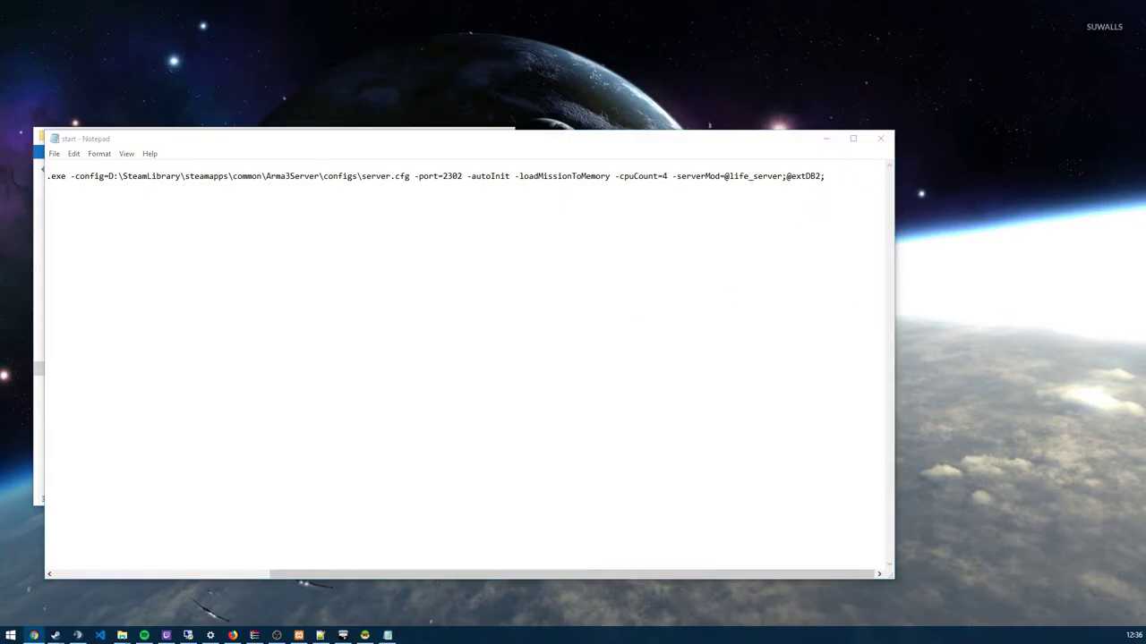
Check the Arma3Server path in the startup script's config argument against the full path of the server folder
left_click(582, 398)
left_click_drag(444, 565, 190, 569)
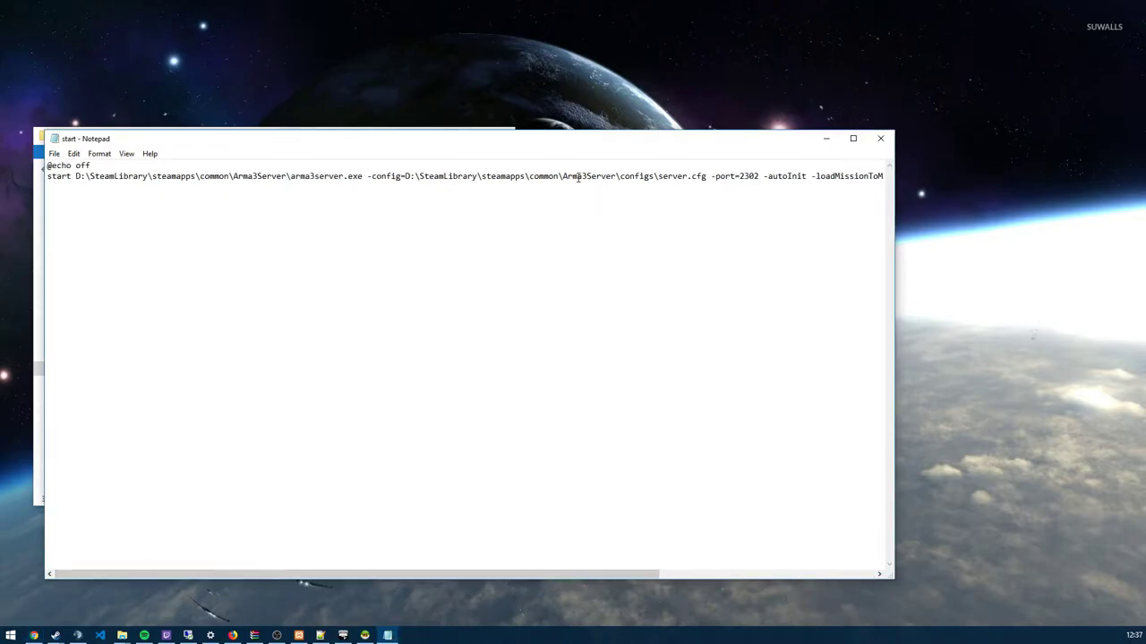
left_click_drag(563, 176, 658, 242)
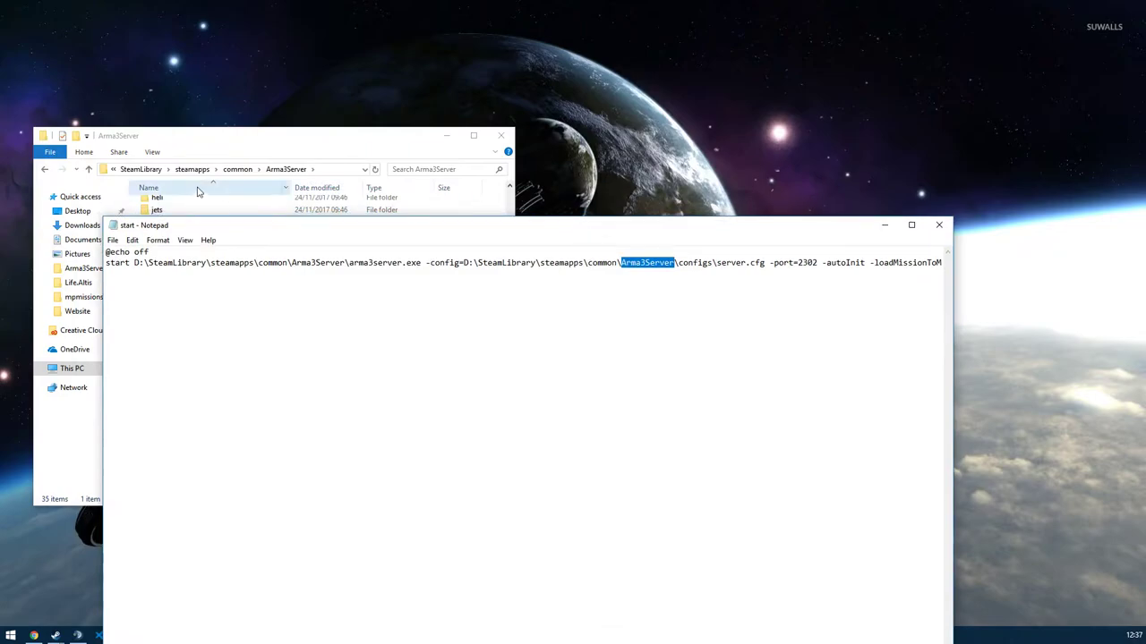
left_click(322, 169)
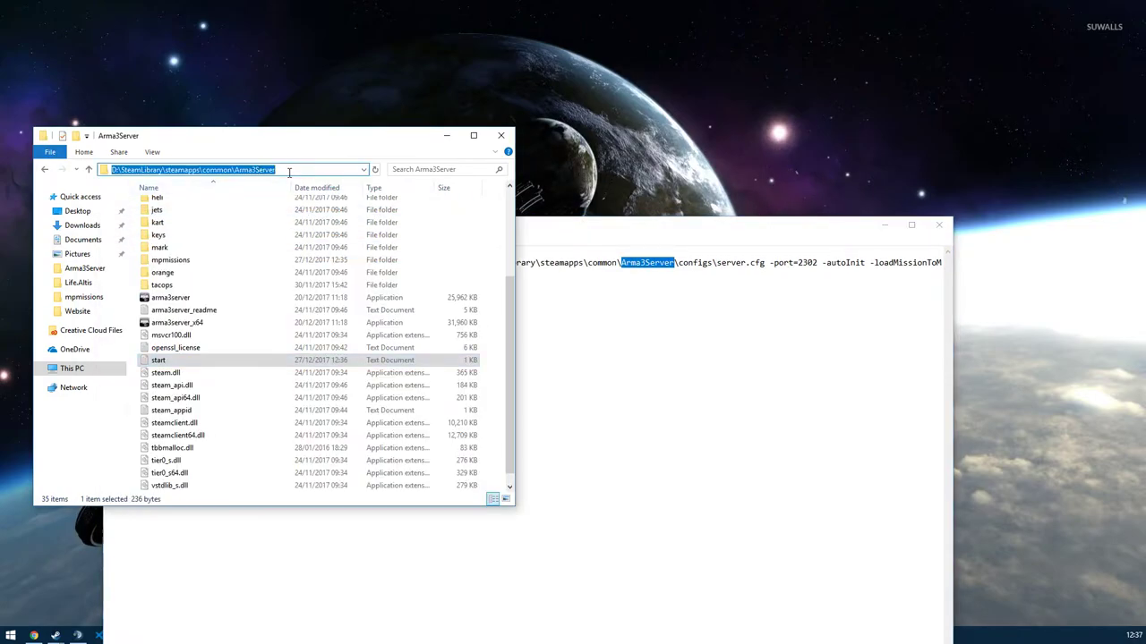
Check the config path in the startup script against the configs folder and its server.cfg file, returning to the Arma3Server folder
left_click(241, 173)
left_click(711, 451)
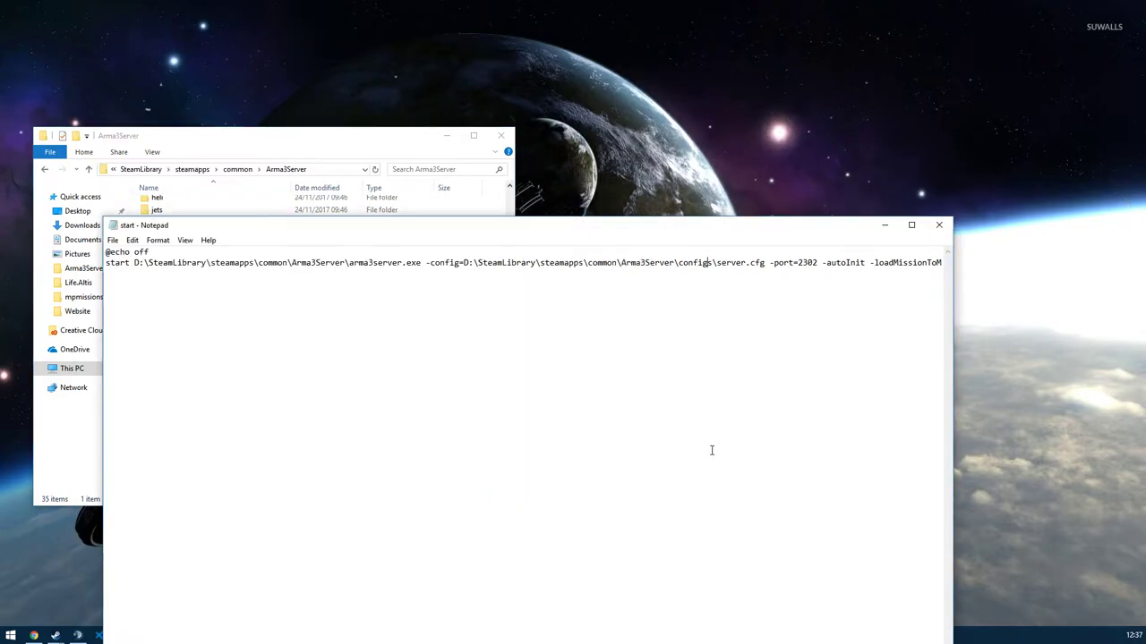
left_click(220, 199)
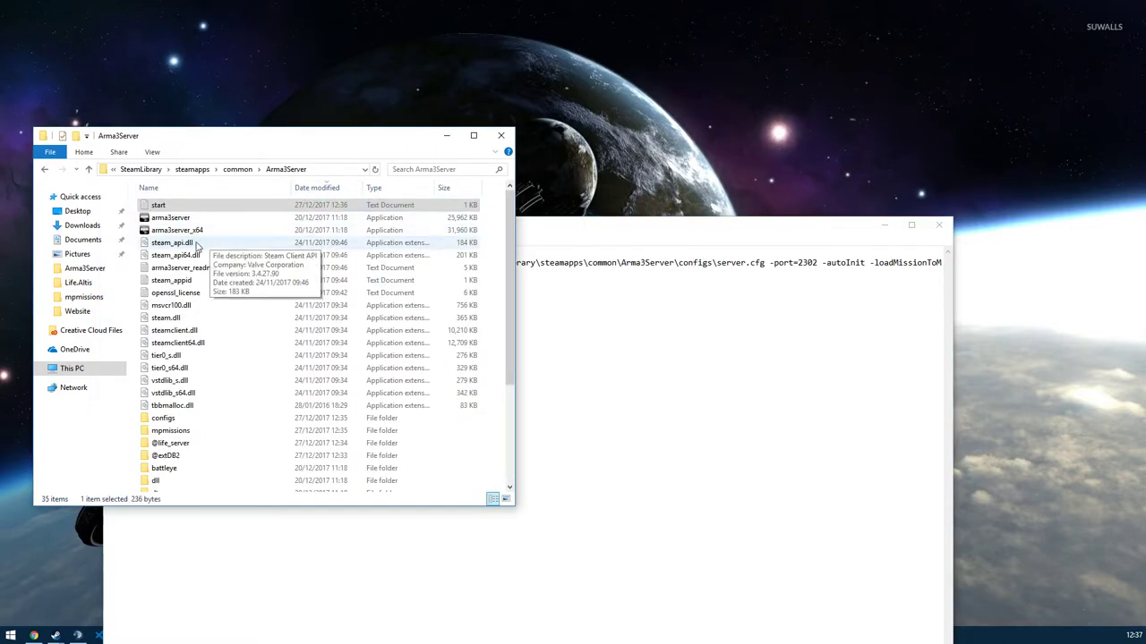
left_click(268, 188)
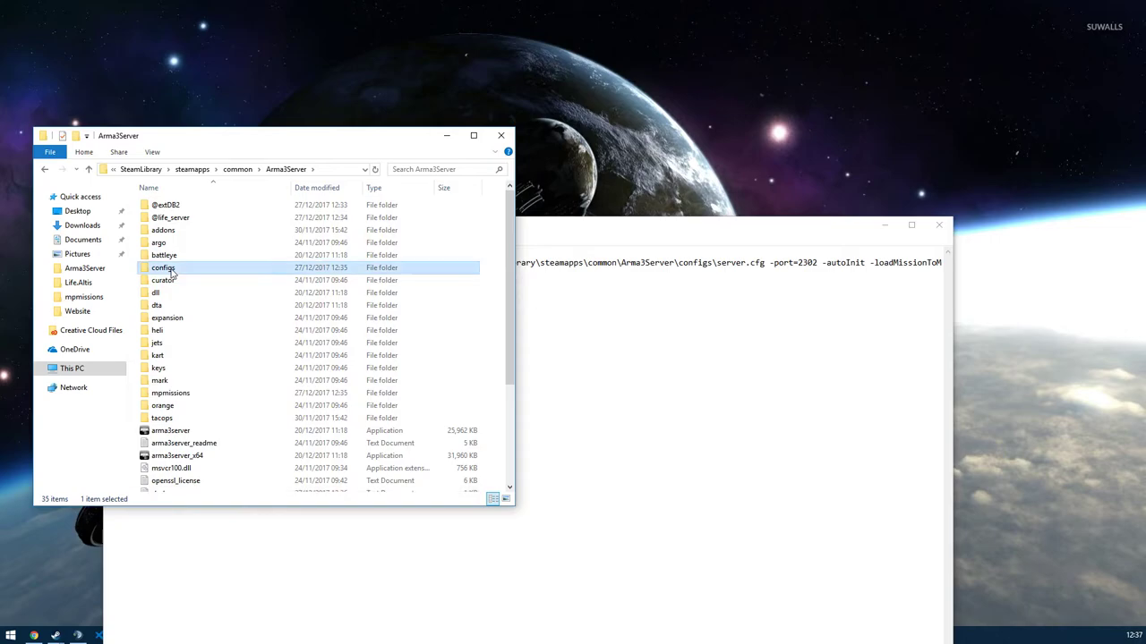
double_click(163, 268)
left_click(713, 279)
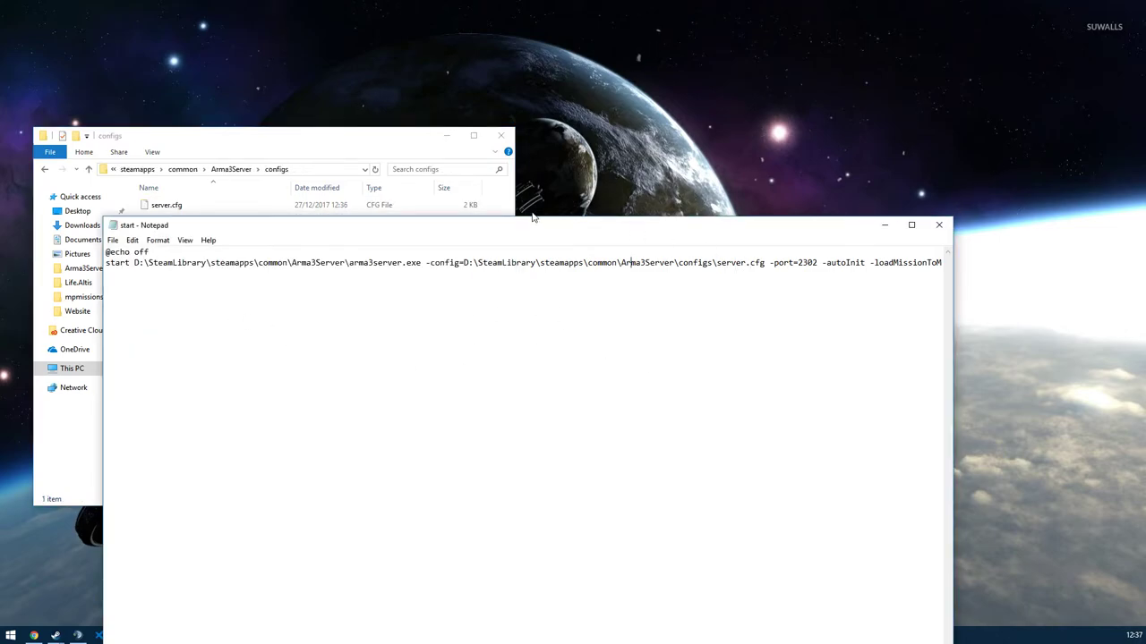
left_click_drag(506, 228, 497, 242)
left_click(260, 208)
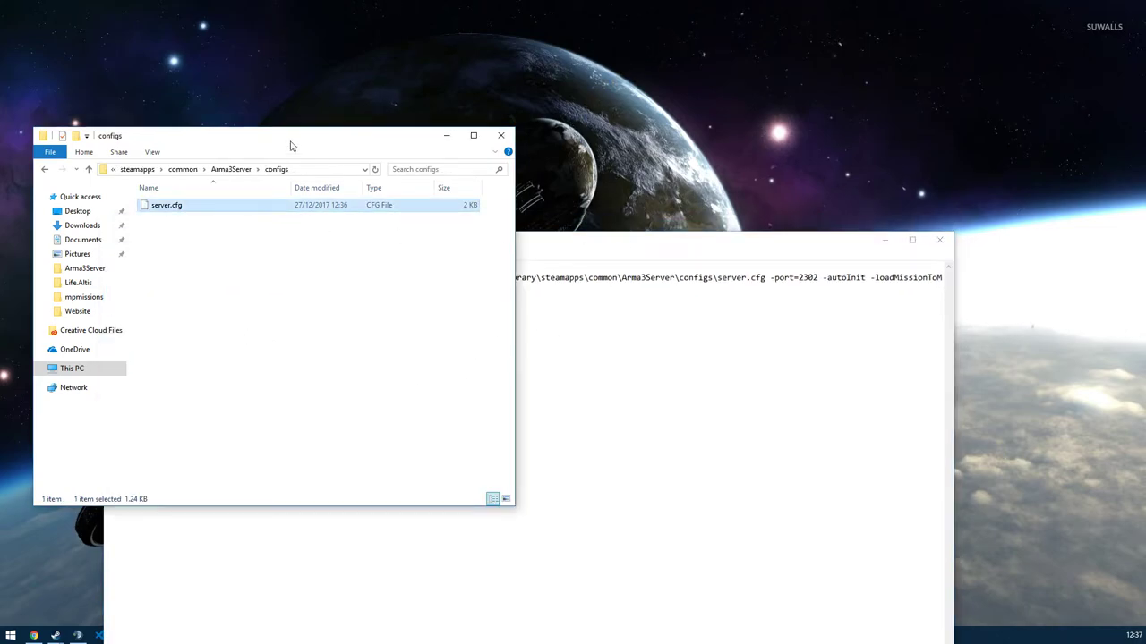
left_click(240, 172)
left_click(454, 258)
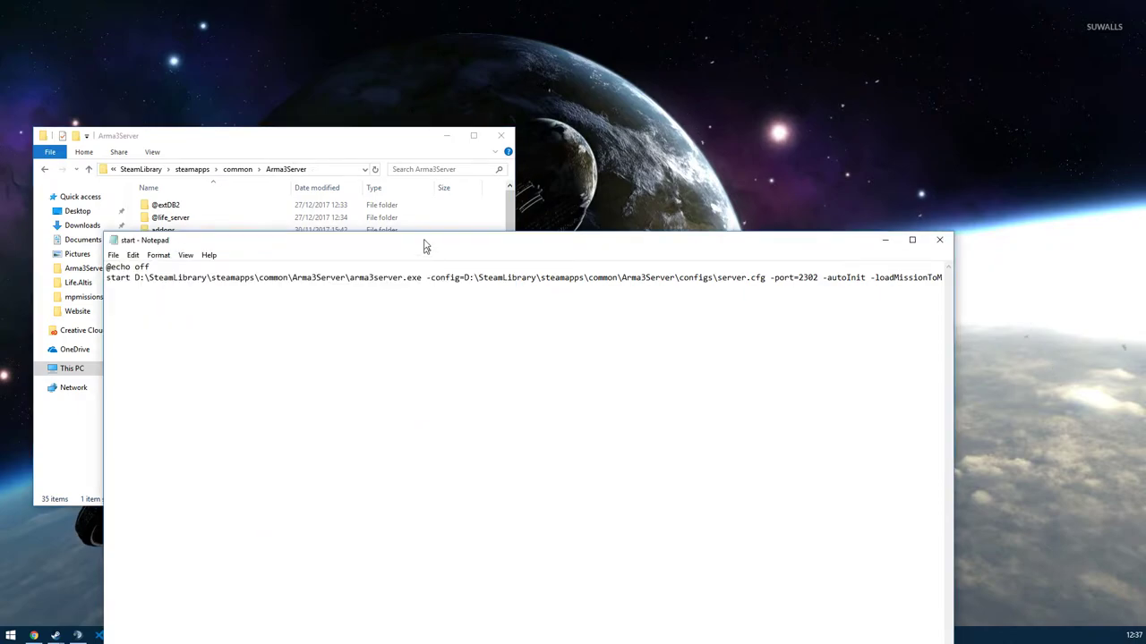
Save the startup script as start.bat in the Arma3Server folder with the All Files type and minimize the editor
left_click_drag(425, 249, 418, 139)
left_click(109, 145)
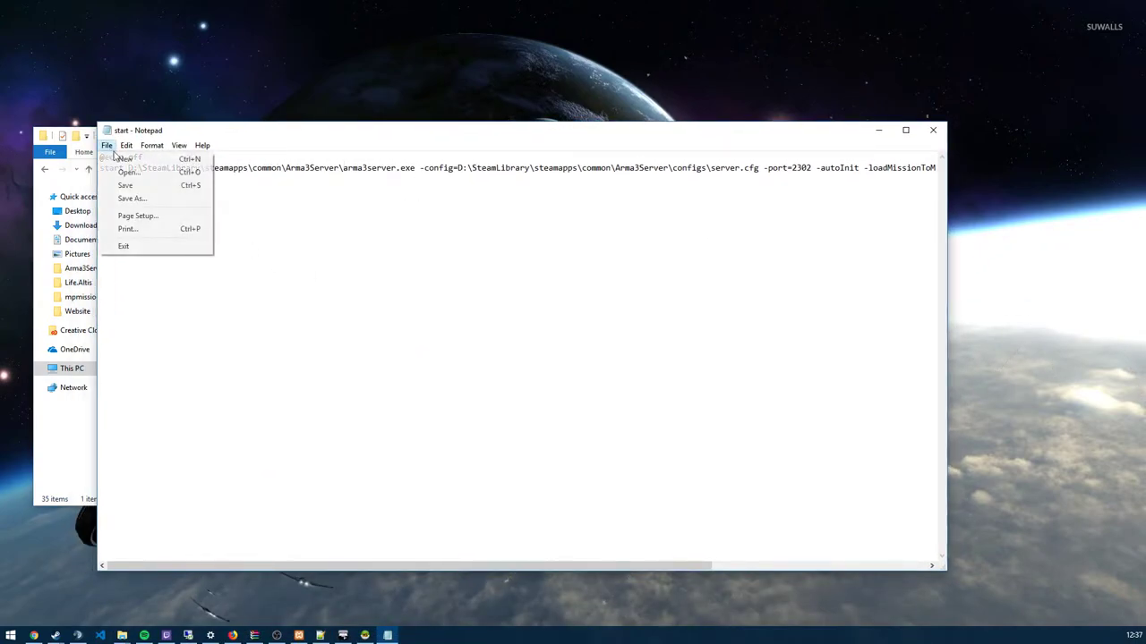
left_click(125, 200)
left_click(268, 427)
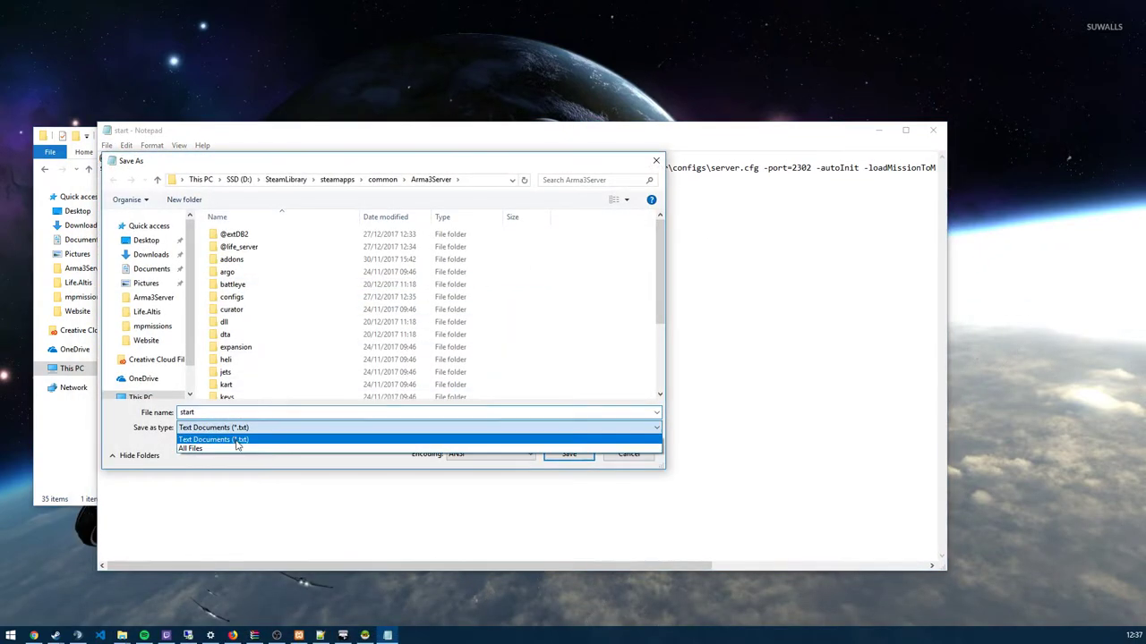
left_click(239, 443)
left_click(261, 415)
type(".bat")
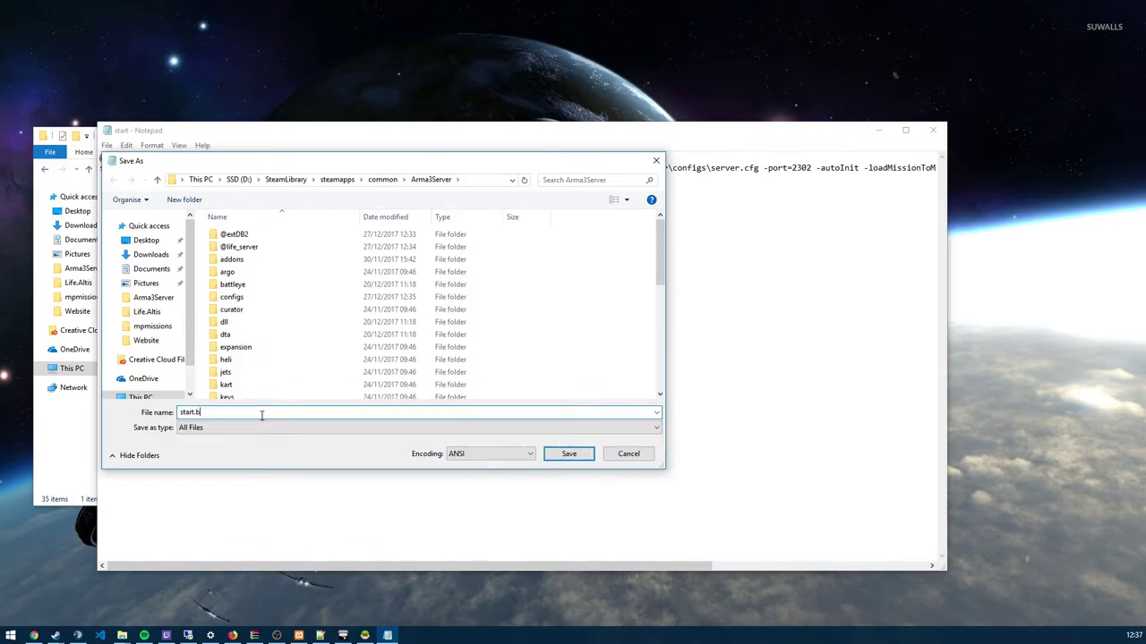
key("Return")
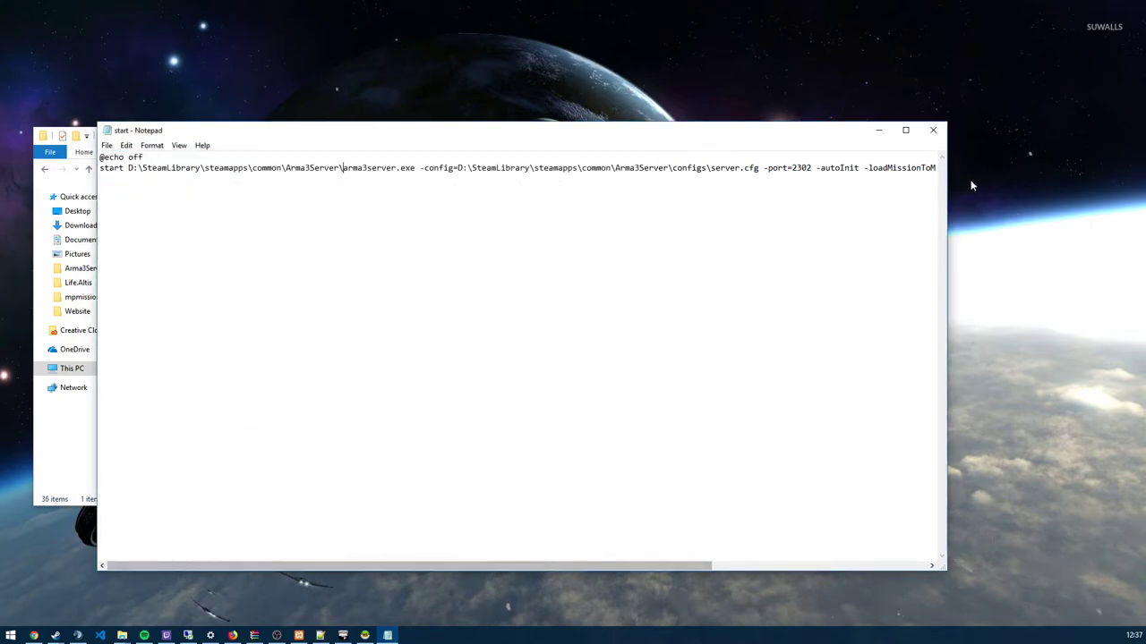
left_click(878, 129)
Run the start Windows batch file in the Arma3Server folder to launch the server
scroll(201, 406, "down", 3)
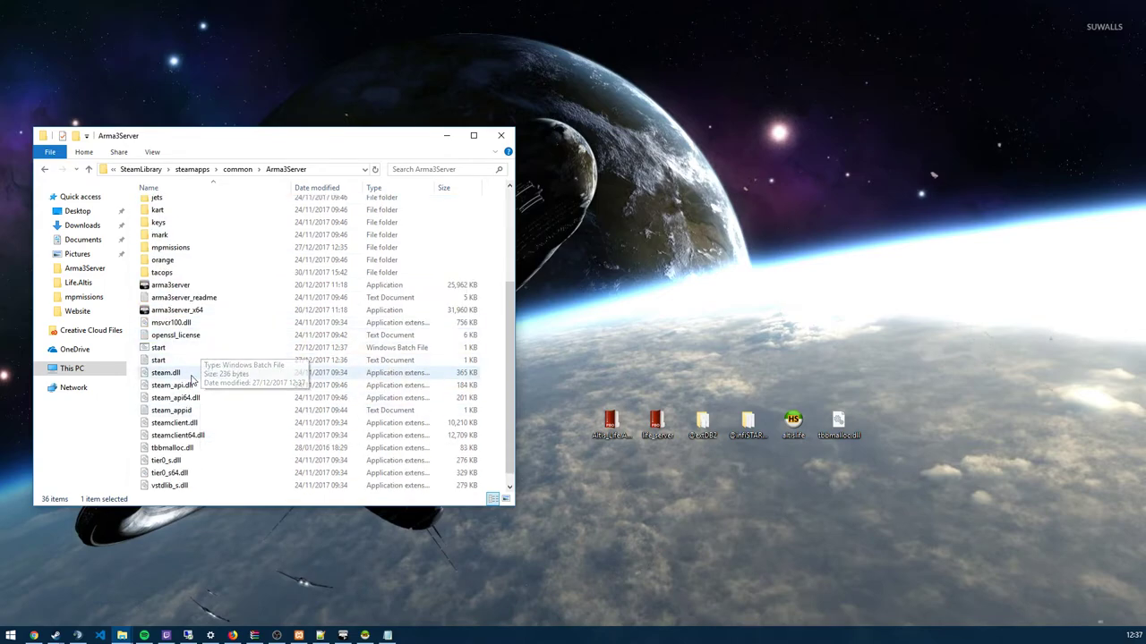
left_click(172, 349)
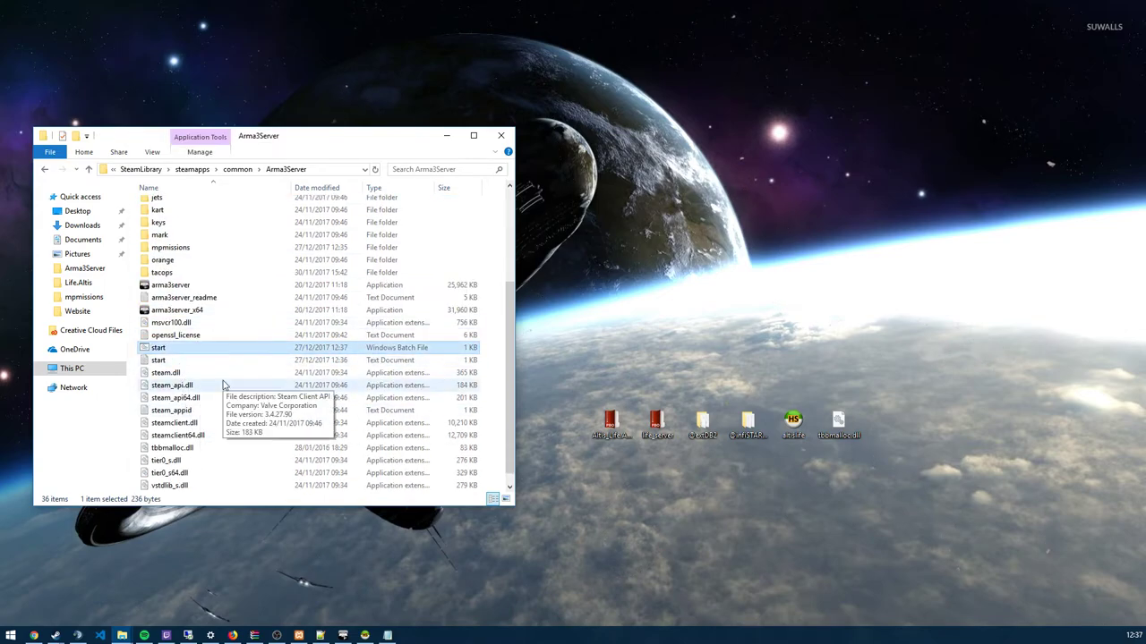
key("Return")
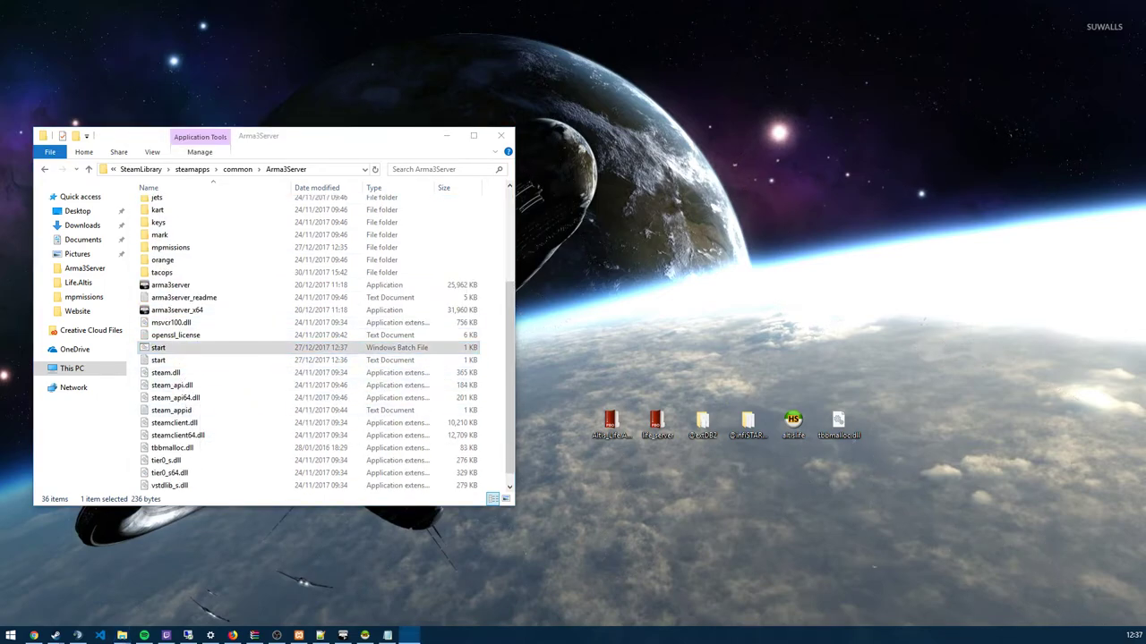
Switch to Arma 3, join the first Arma 3 Altis Life Dev Server on the LAN list and enter as Civilian 1
mouse_move(420, 635)
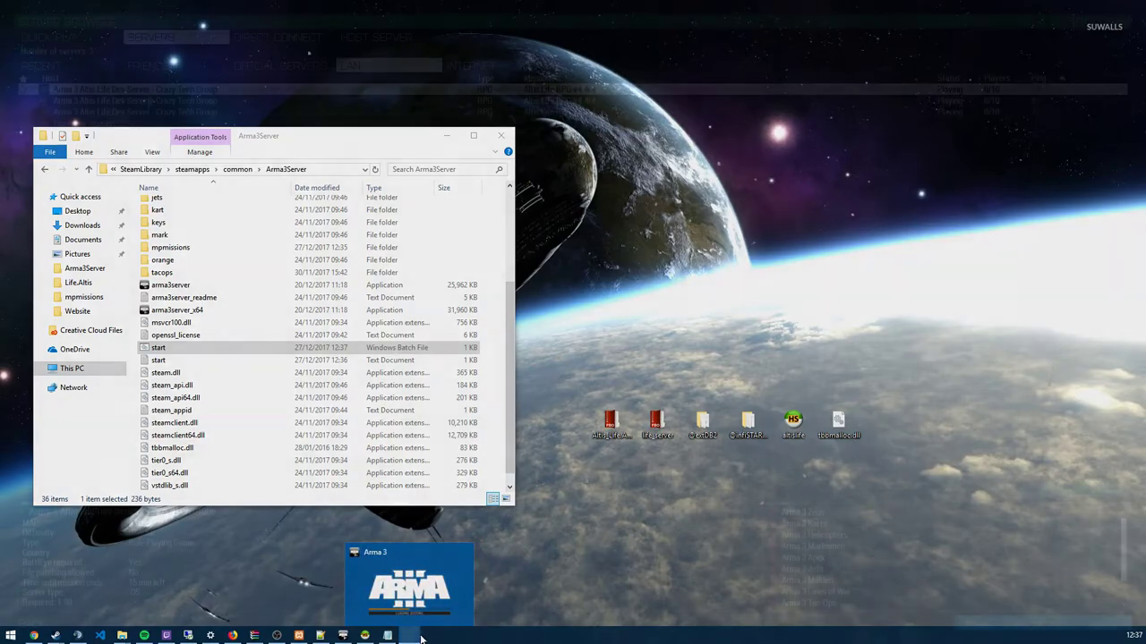
left_click(421, 635)
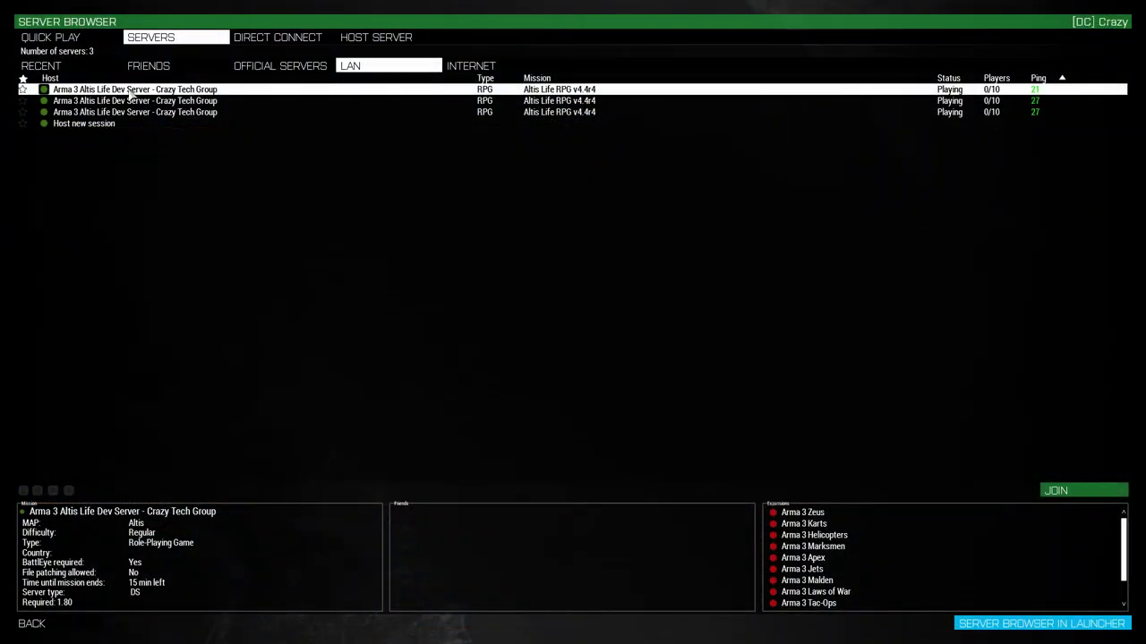
double_click(130, 92)
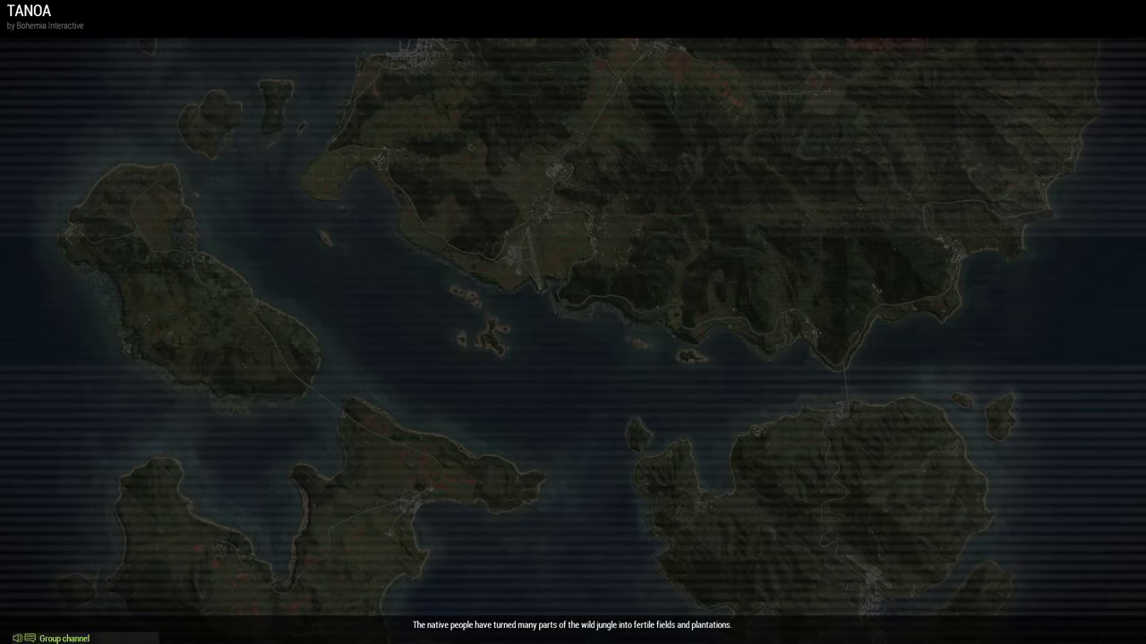
key("alt+Tab")
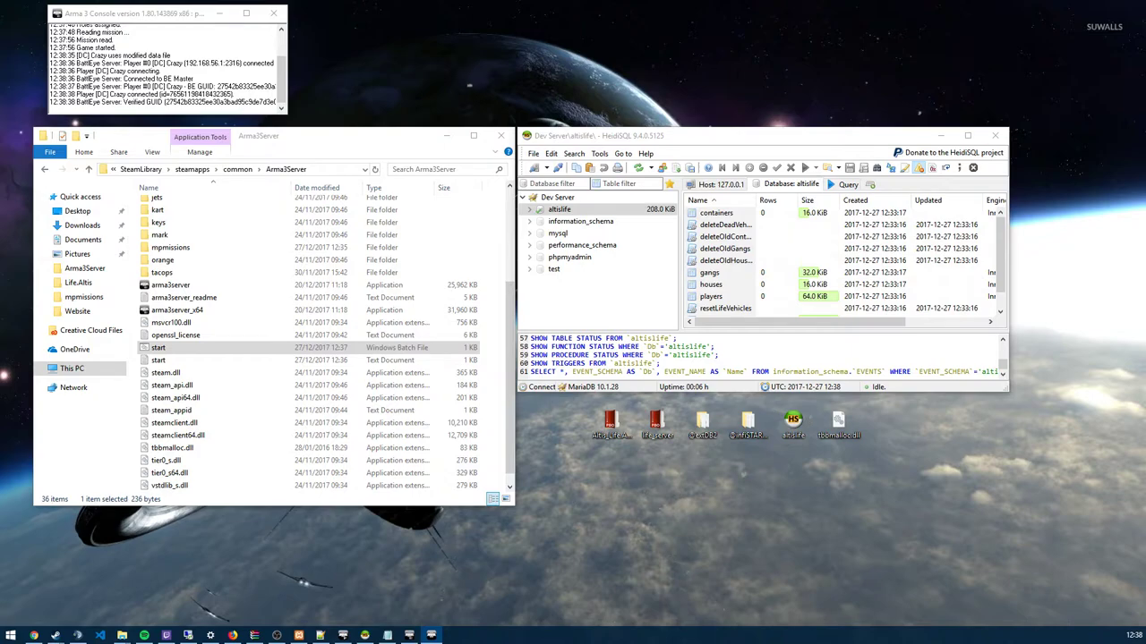
key("alt+Tab")
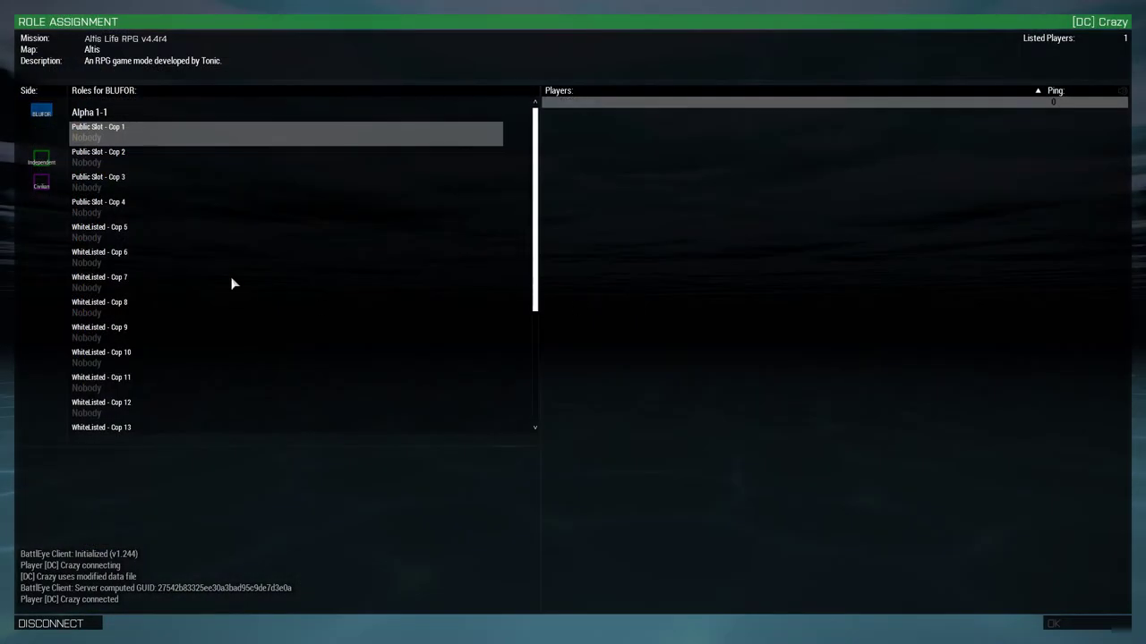
left_click(45, 179)
left_click(120, 139)
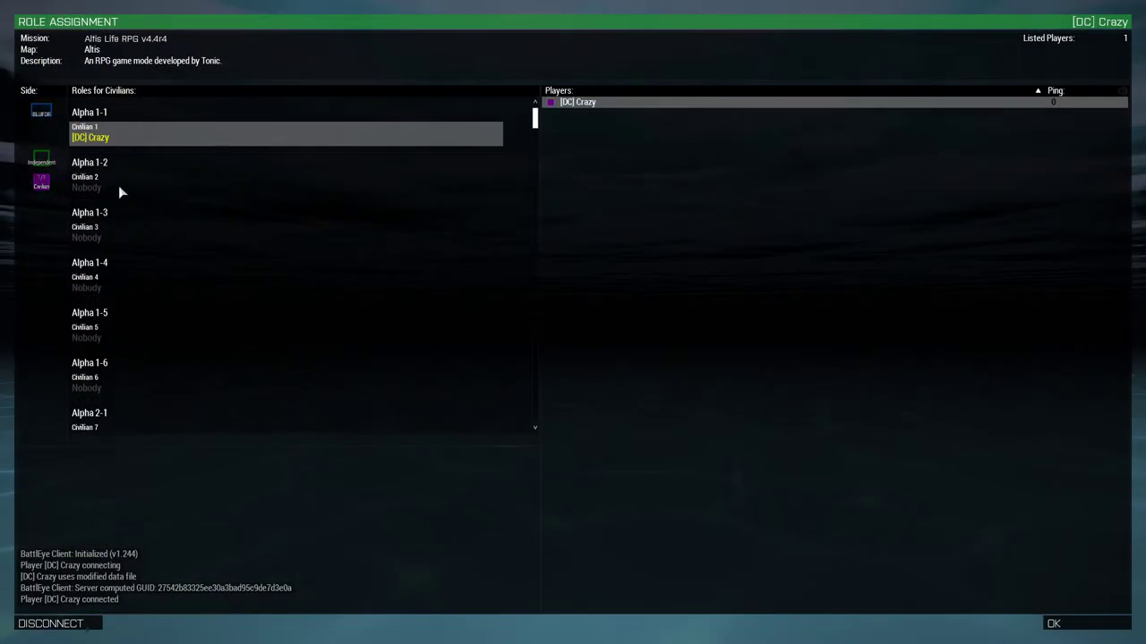
left_click(1065, 624)
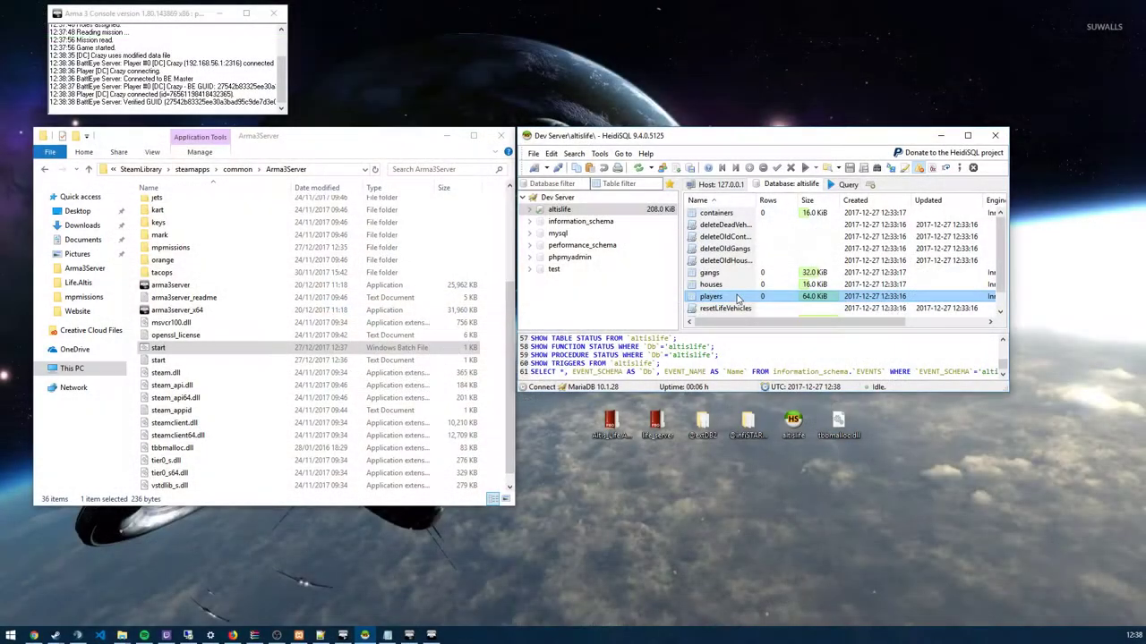
View the data of the players table in the altislife database in HeidiSQL
double_click(736, 296)
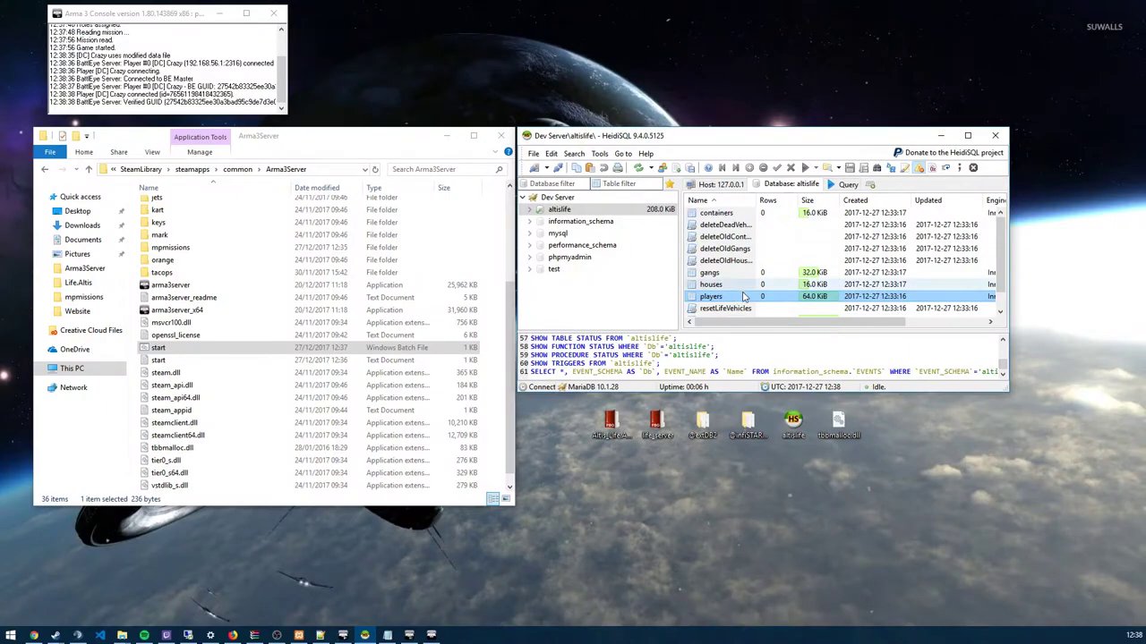
left_click(907, 185)
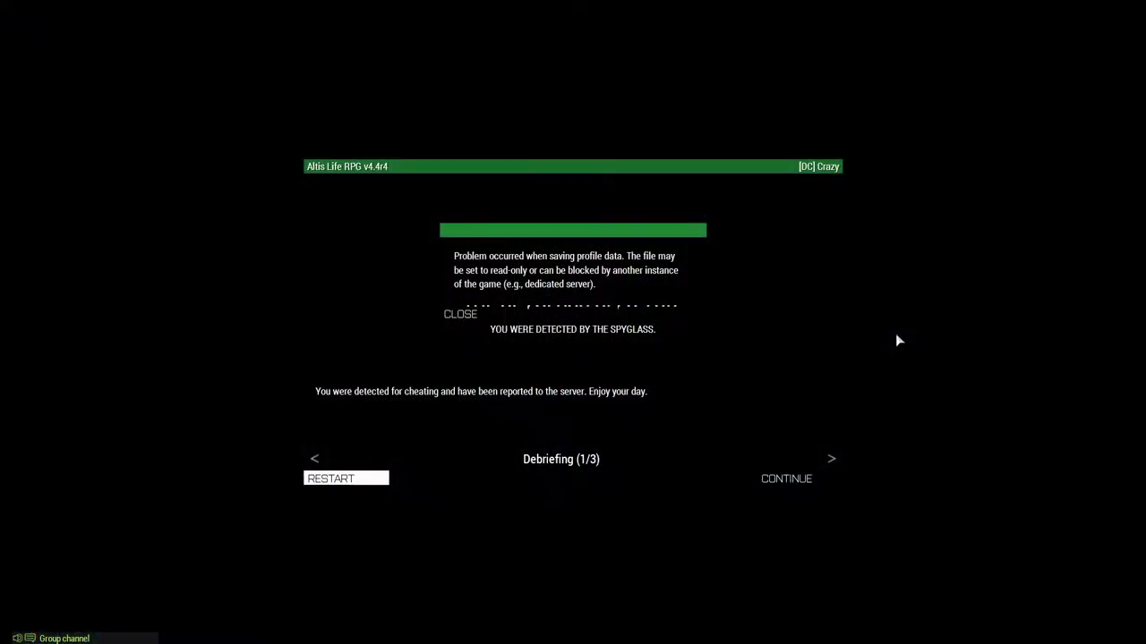
Dismiss the profile data error in Arma 3, page through the mission debriefing and continue out of it
left_click(474, 313)
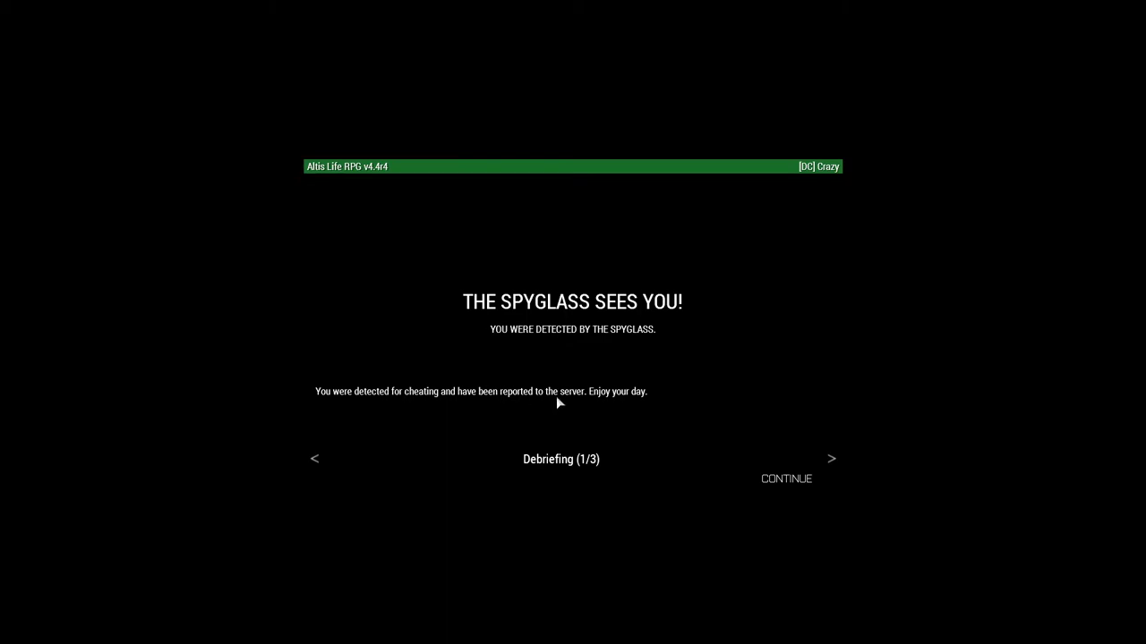
left_click(828, 461)
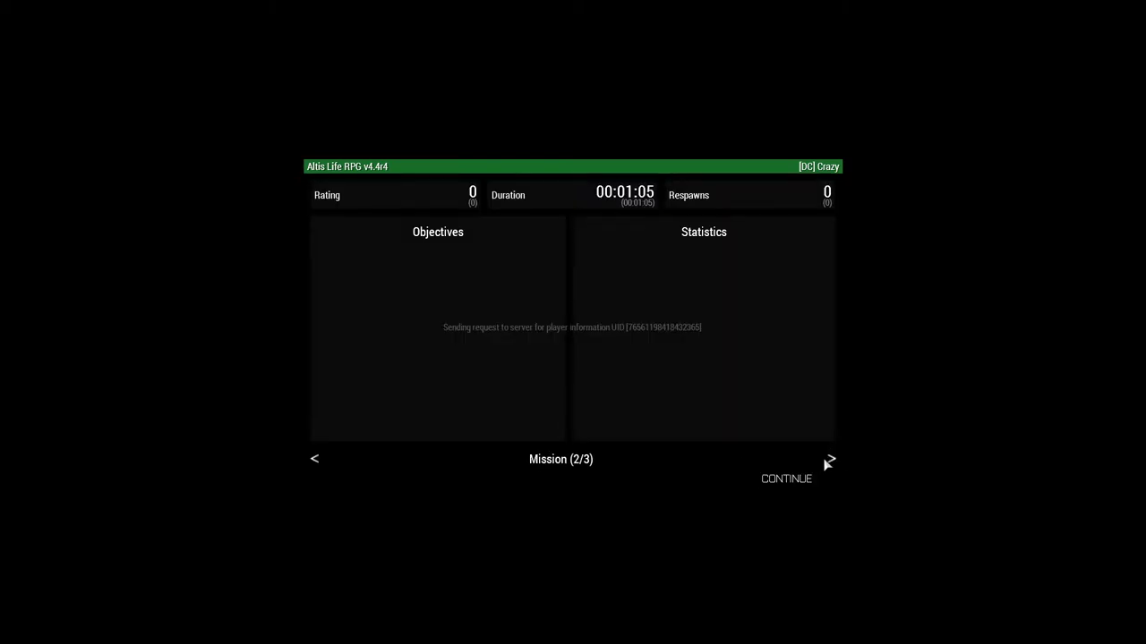
left_click(828, 461)
left_click(801, 486)
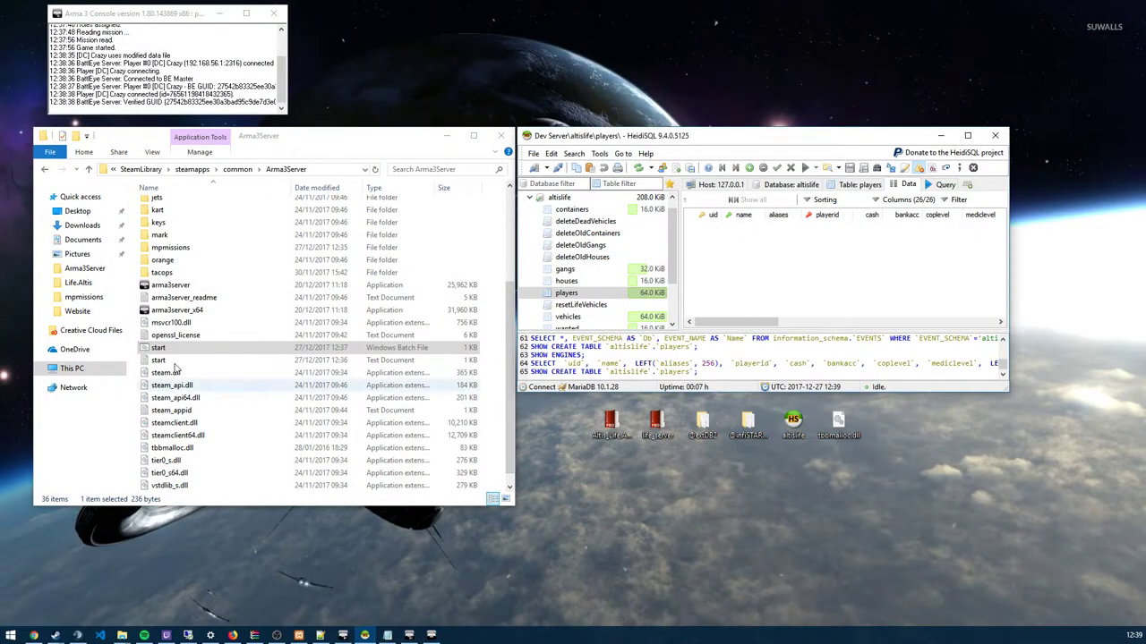
Open the server's mpmissions folder, launch PBO Manager and move its window clear of the folder
double_click(243, 247)
right_click(198, 207)
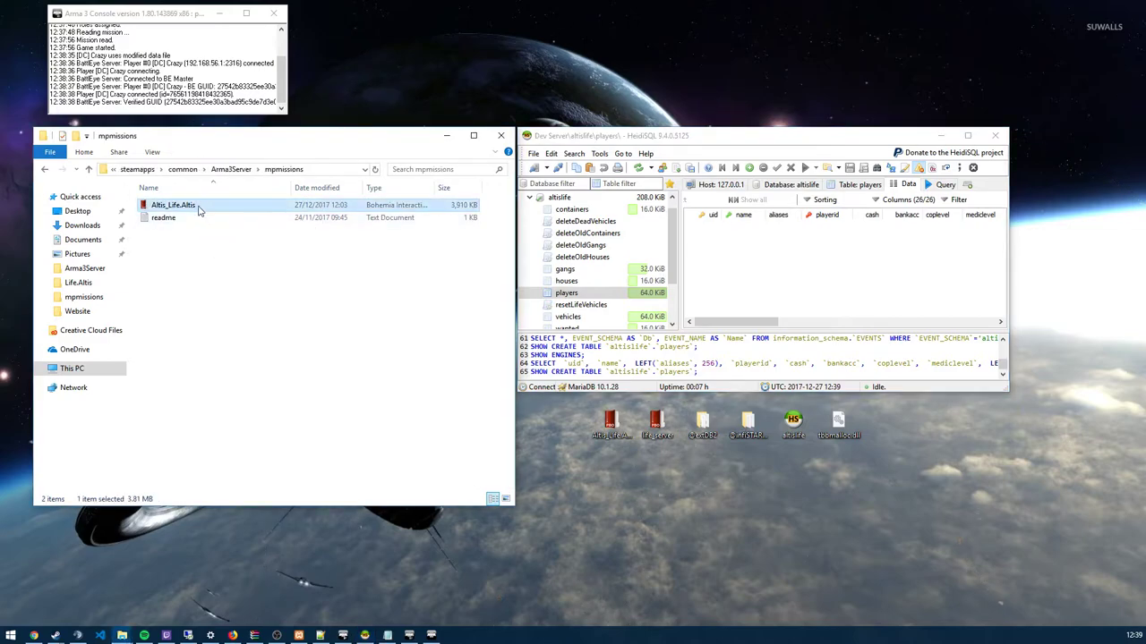
left_click(176, 274)
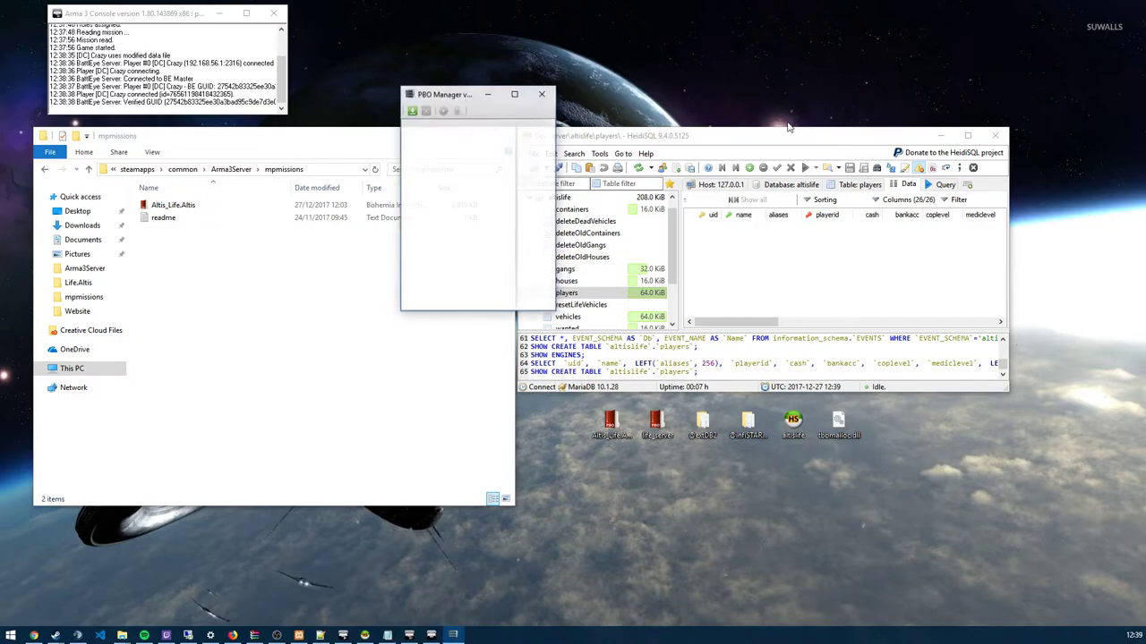
left_click_drag(444, 97, 689, 317)
Browse to Arma3Server\mpmissions in PBO Manager's open dialog, extract the Altis_Life.Altis PBO to its own folder and close the dialog
left_click(659, 329)
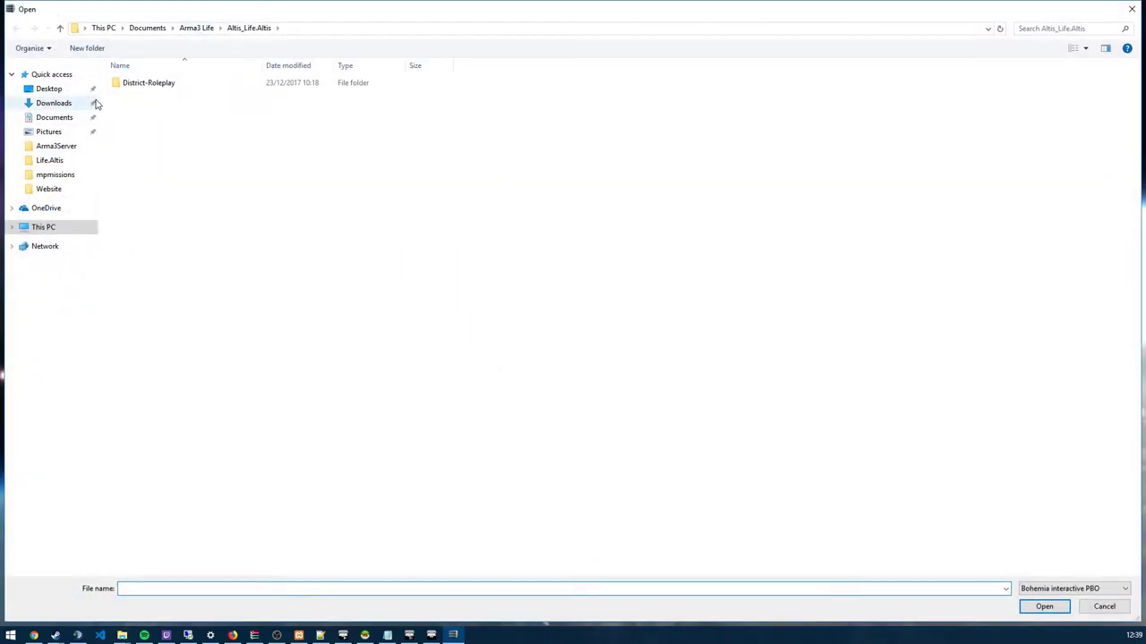
left_click(82, 147)
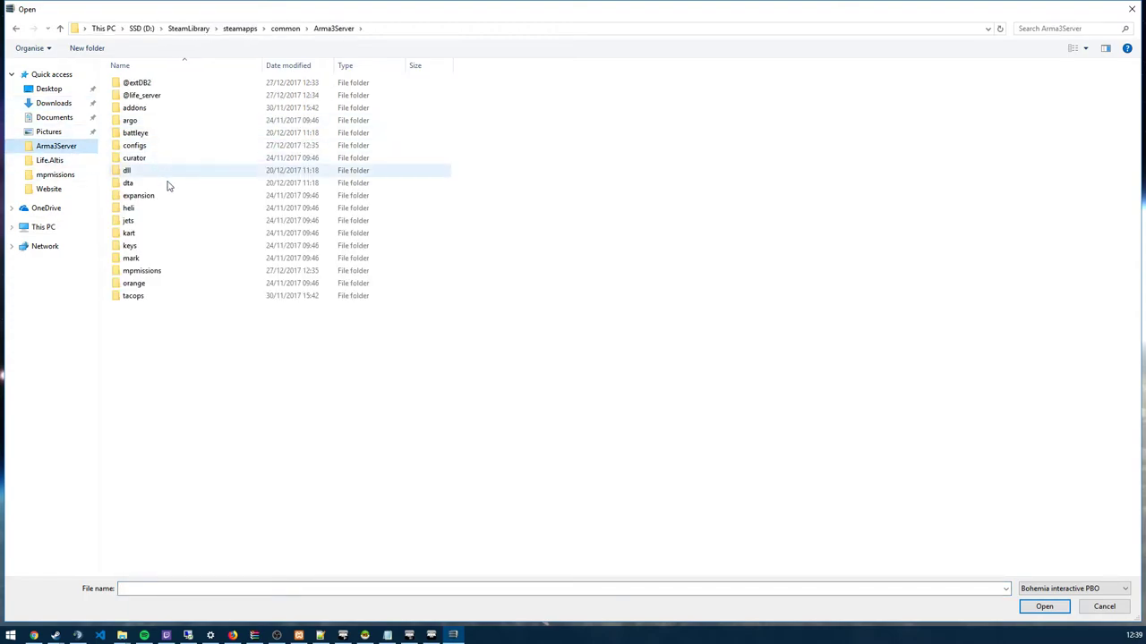
double_click(161, 271)
right_click(174, 86)
mouse_move(223, 130)
left_click(419, 159)
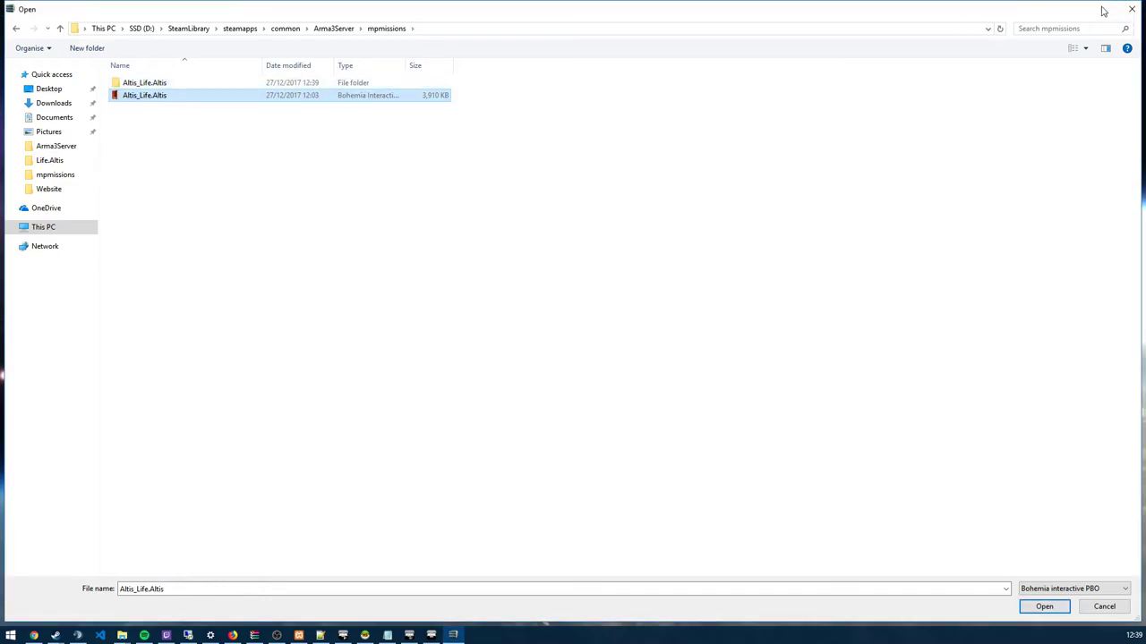
left_click(1130, 9)
Open Config_Master from the extracted Altis_Life.Altis folder in Notepad++ and set spyGlass_toggle to false
double_click(220, 215)
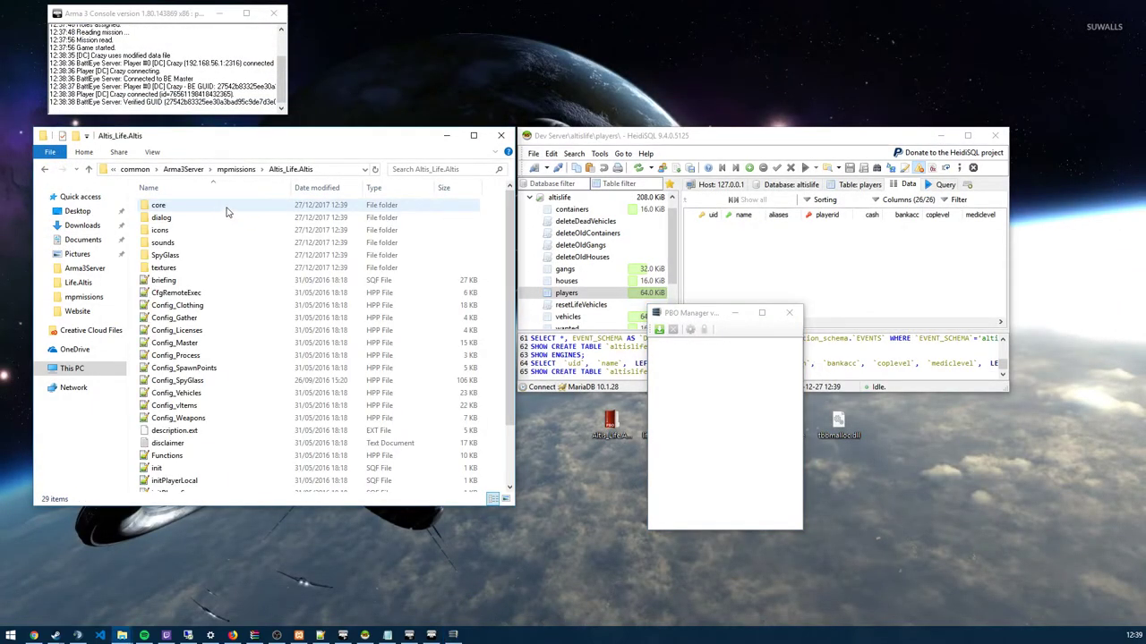
scroll(212, 259, "down", 1)
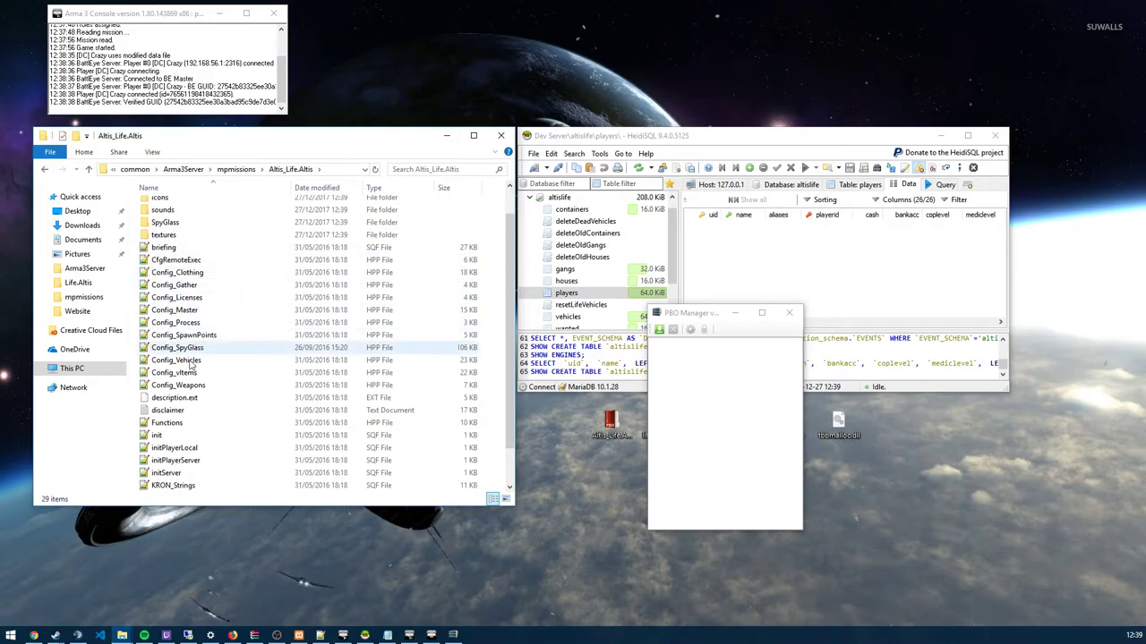
right_click(179, 310)
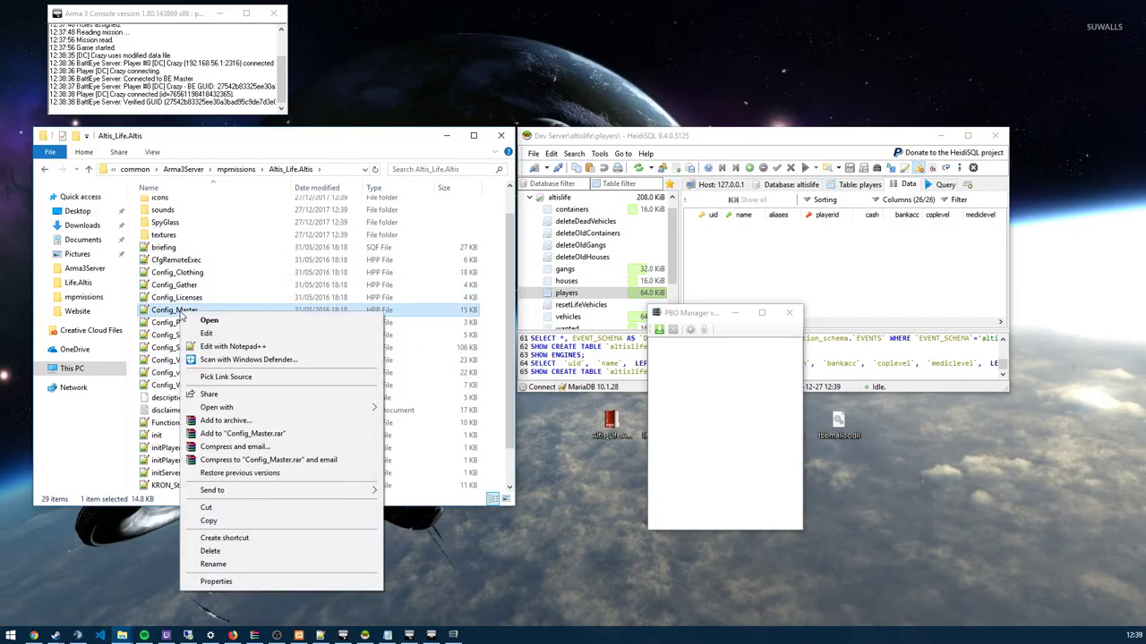
left_click(234, 346)
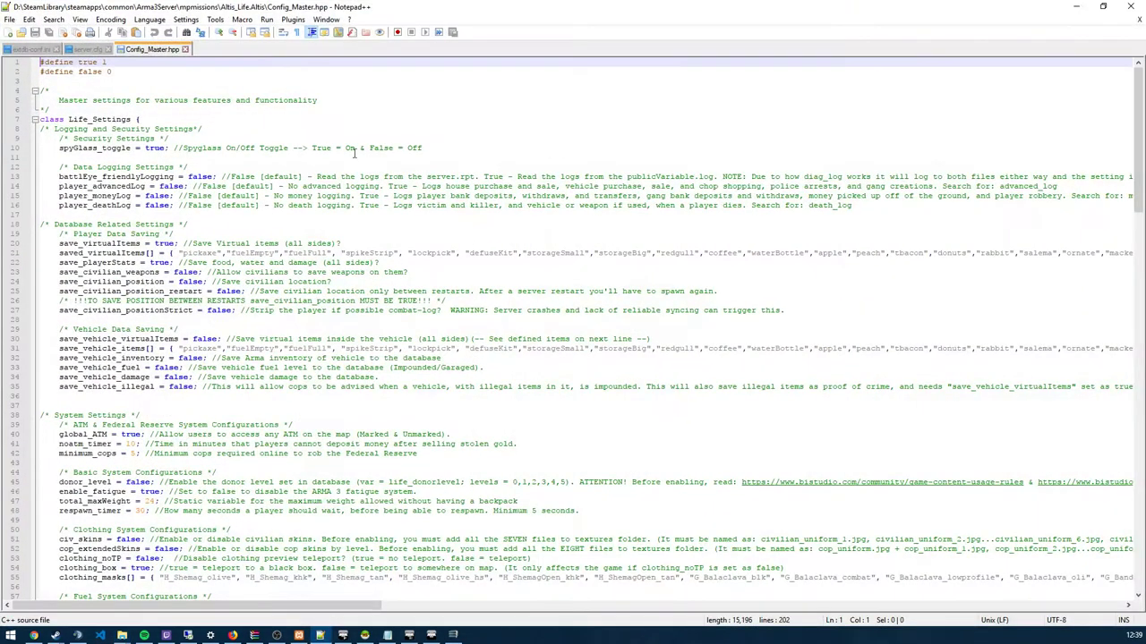
double_click(153, 149)
type("false")
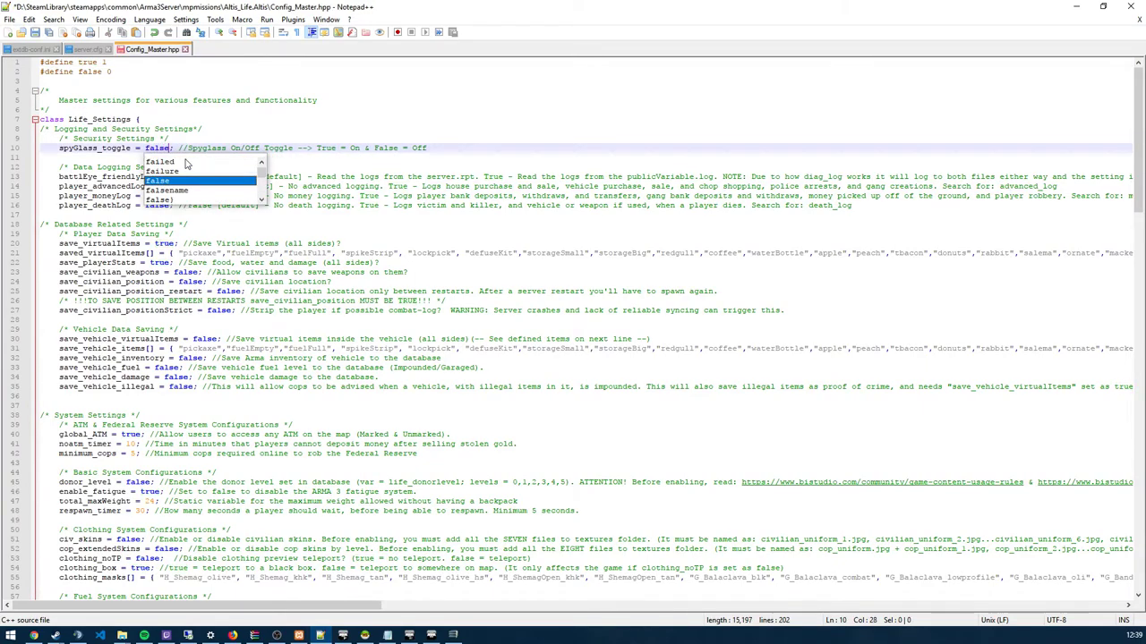
Save the edited Config_Master file and minimize Notepad++
key("Escape")
left_click(190, 140)
left_click(1076, 6)
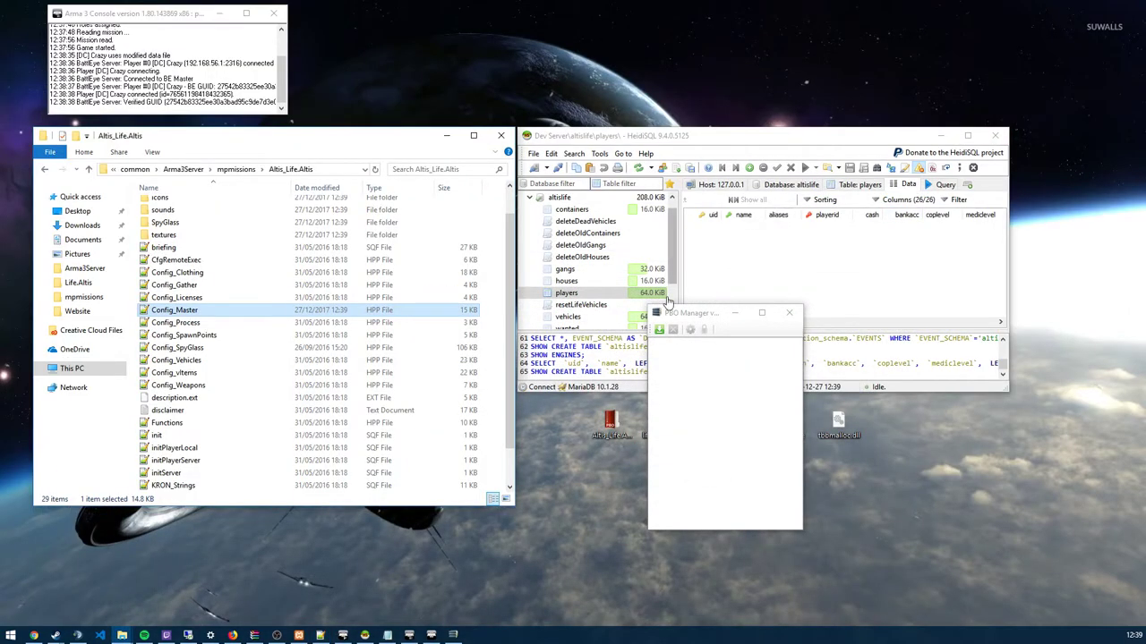
Launch PBO Manager's open dialog and browse to Arma3Server\mpmissions
left_click(660, 331)
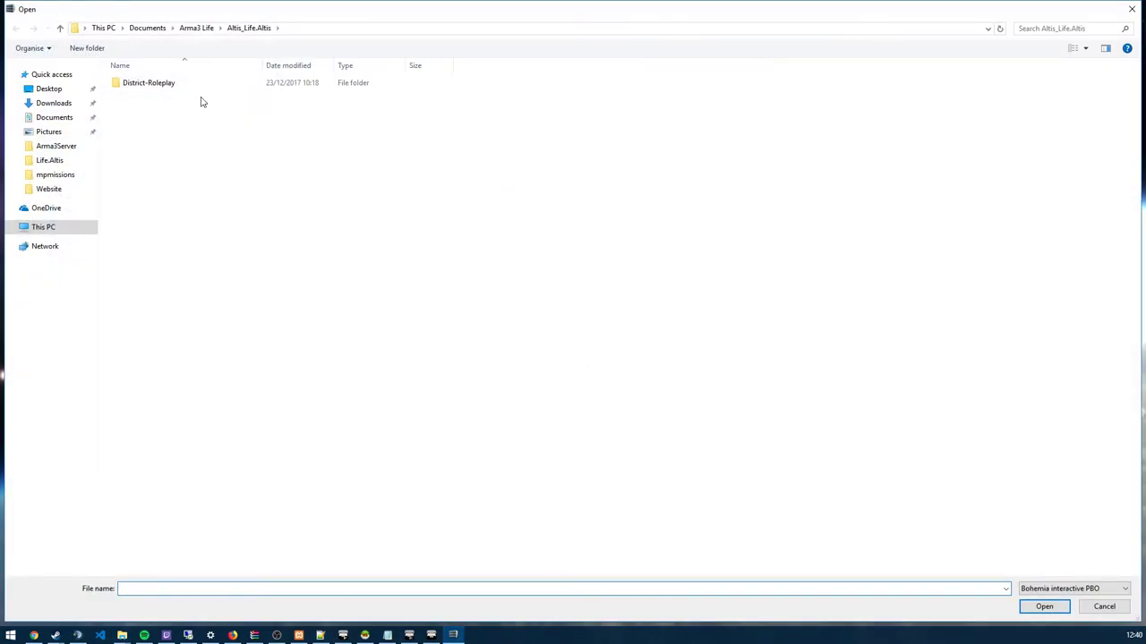
left_click(73, 146)
double_click(148, 267)
Delete the old Altis_Life.Altis PBO from mpmissions, closing the running Arma 3 server and retrying the deletion
left_click(169, 85)
double_click(169, 97)
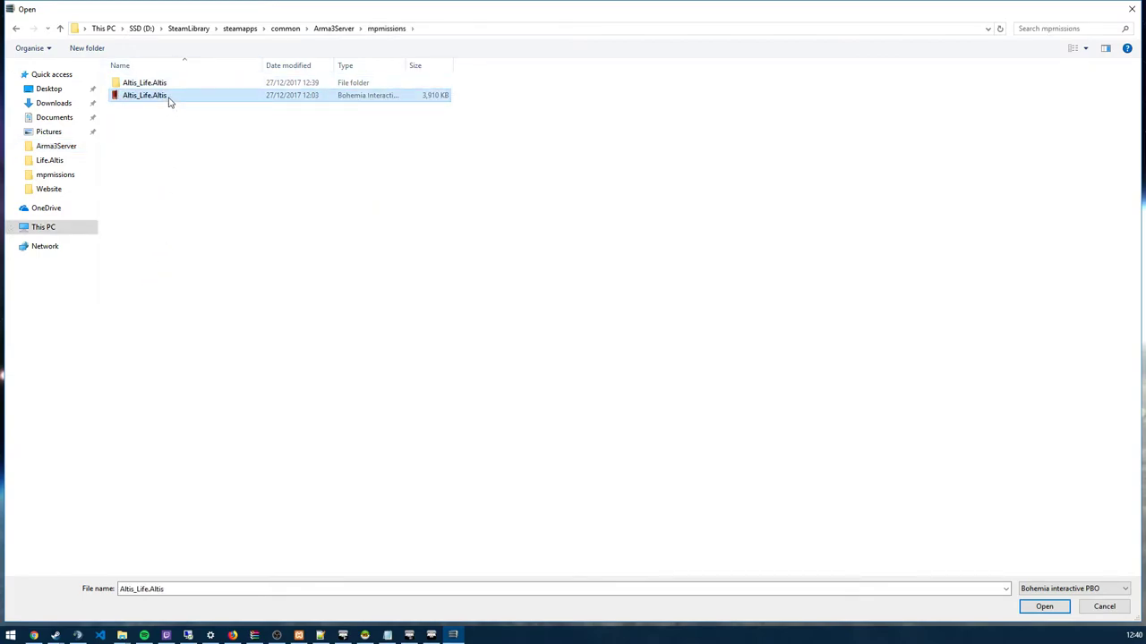
right_click(409, 634)
left_click(402, 610)
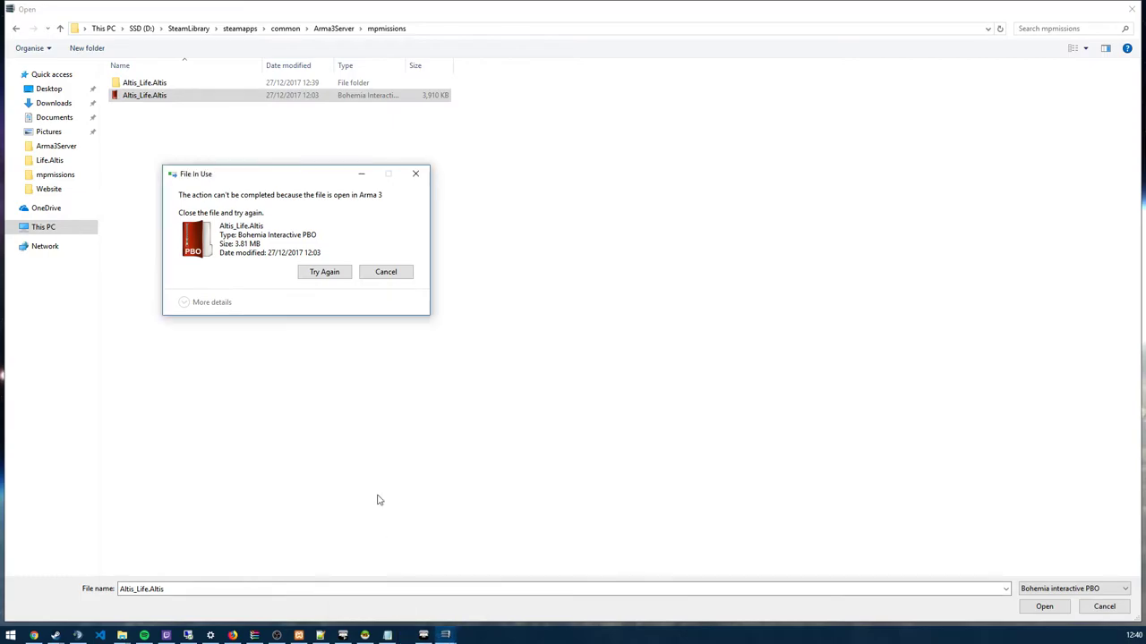
left_click(330, 272)
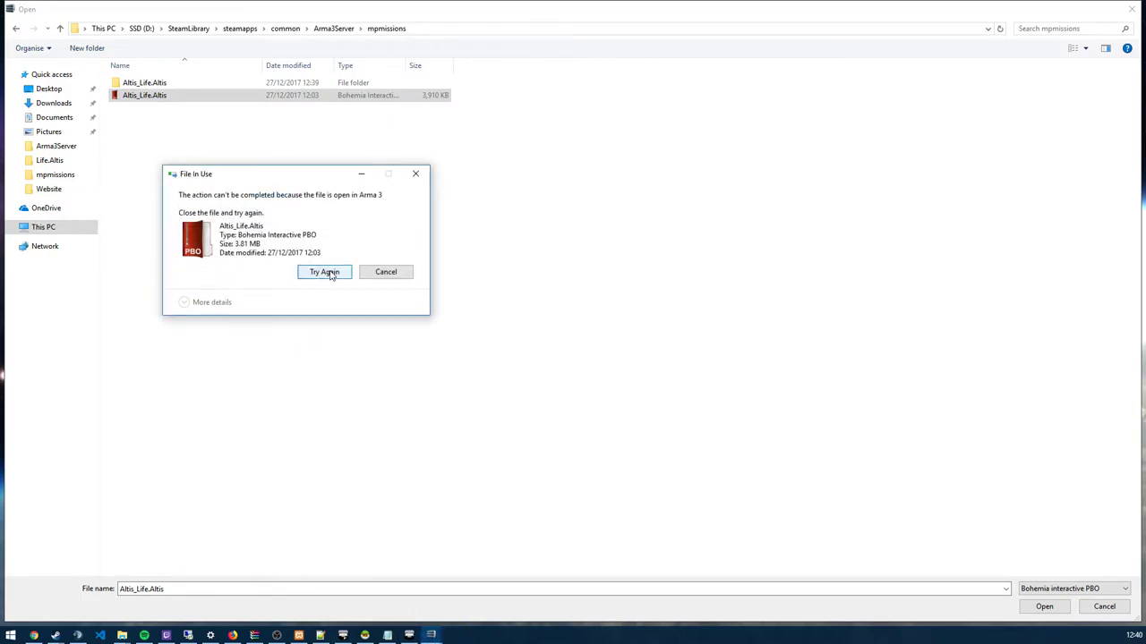
left_click(323, 273)
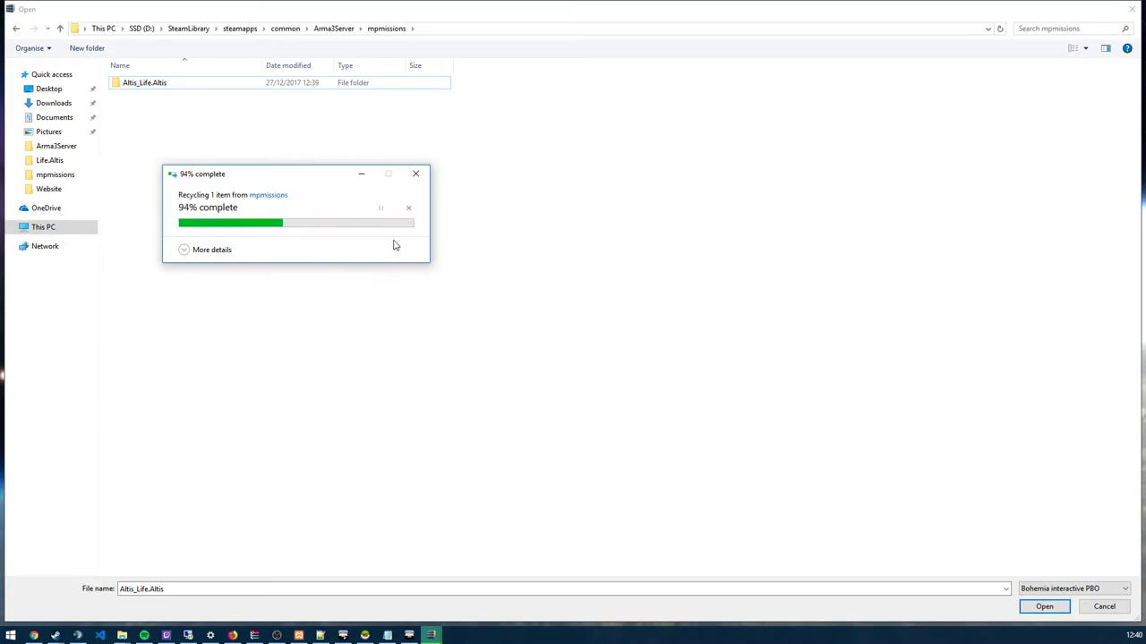
Pack the Altis_Life.Altis folder into Altis_Life.Altis.pbo and close PBO Manager
right_click(182, 82)
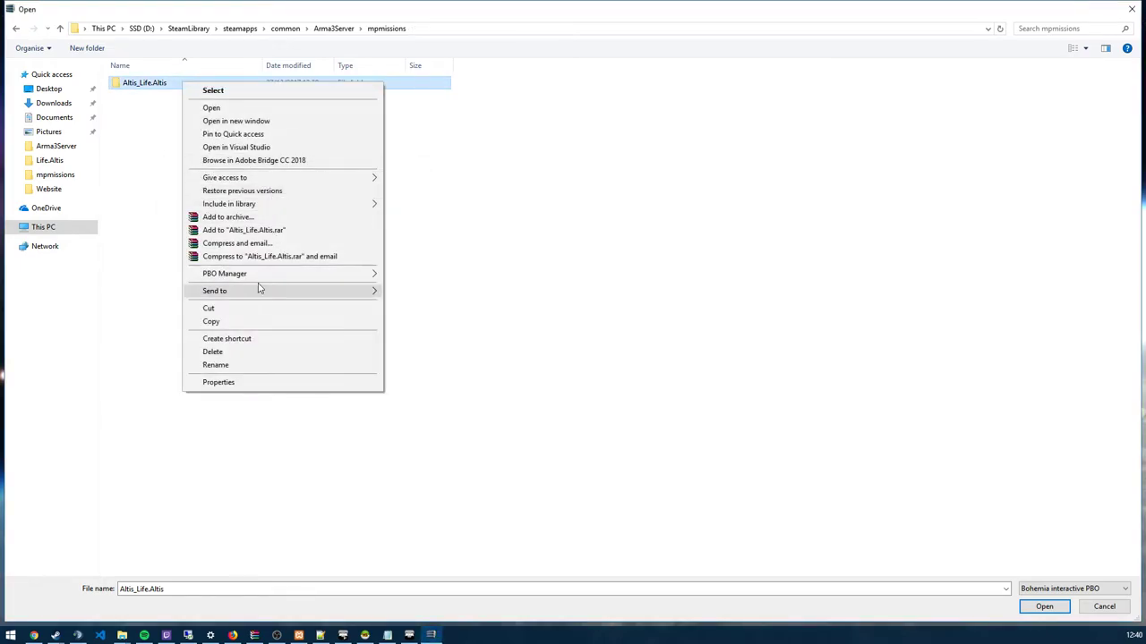
mouse_move(255, 284)
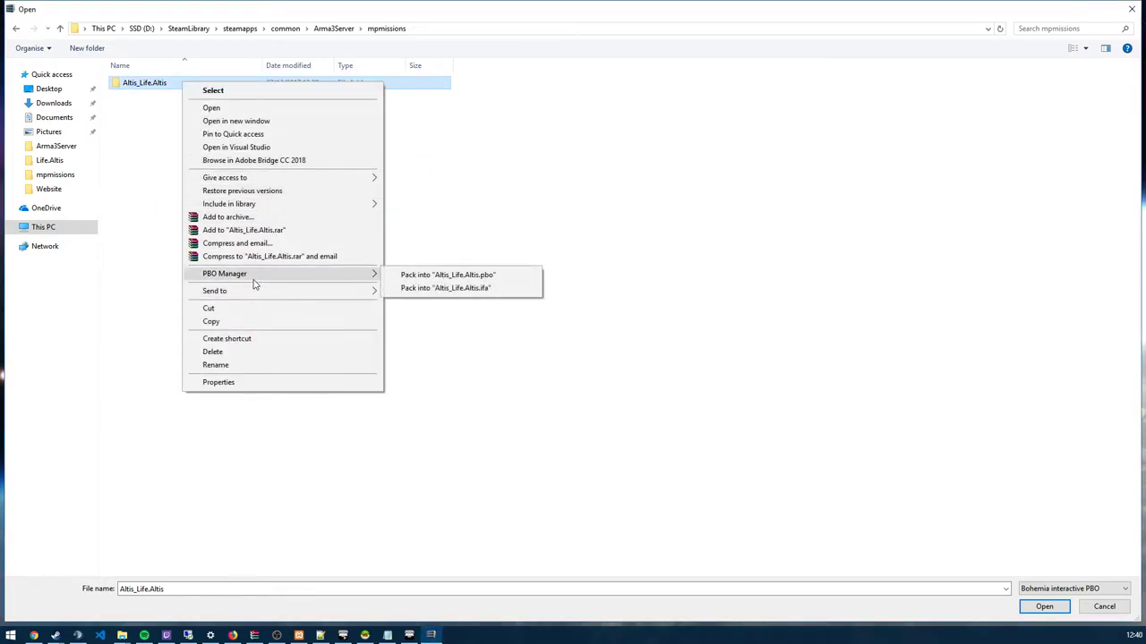
left_click(426, 279)
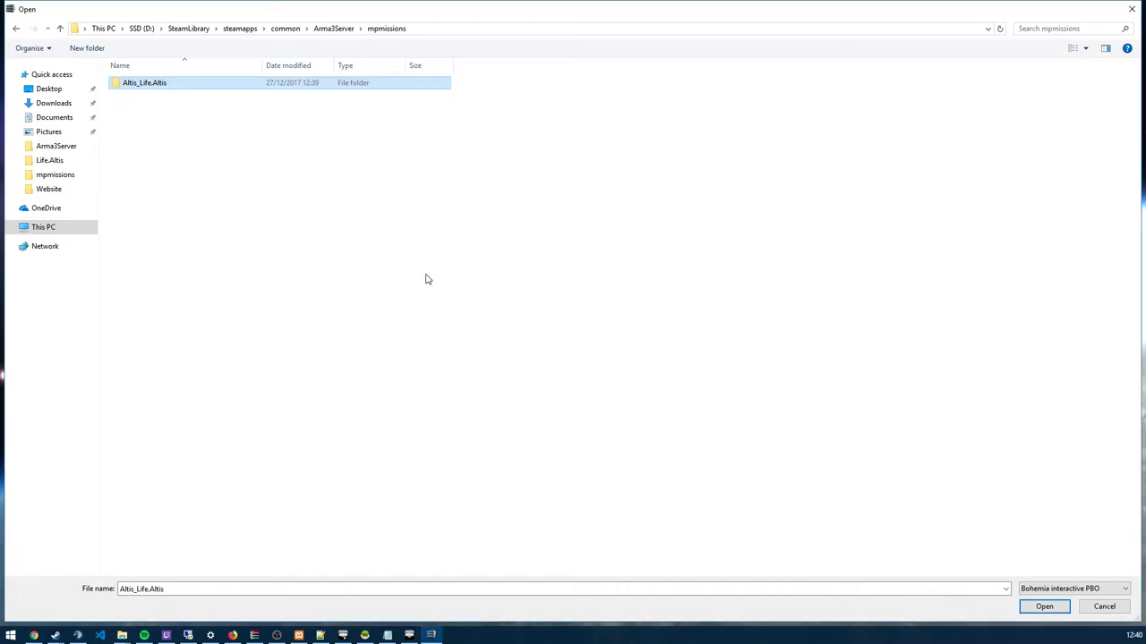
left_click(214, 190)
left_click(1132, 11)
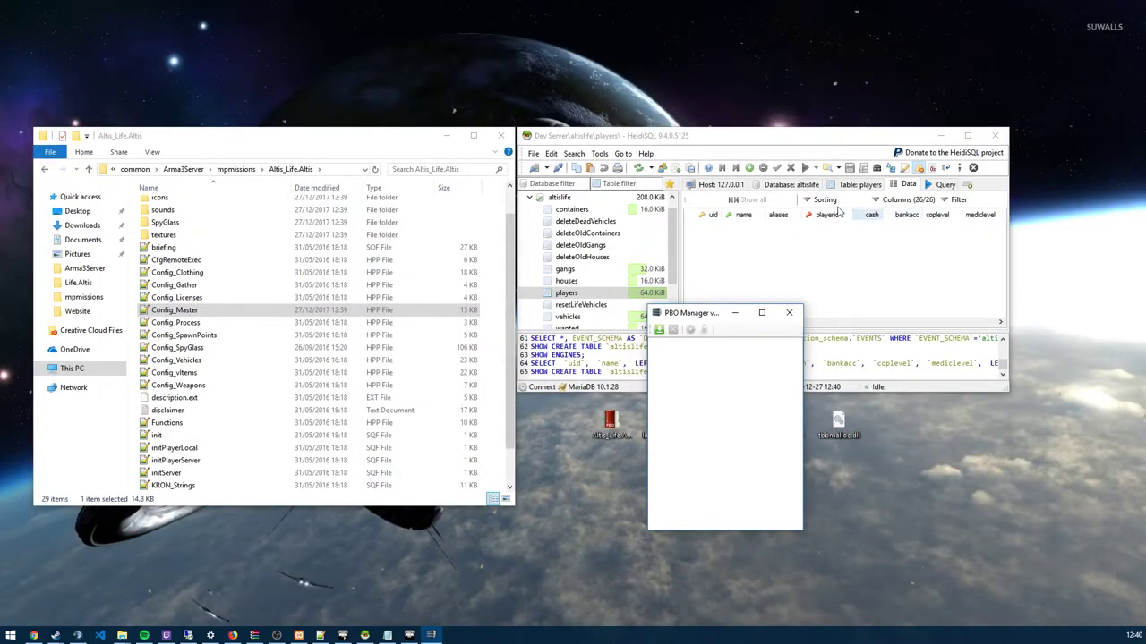
left_click(801, 313)
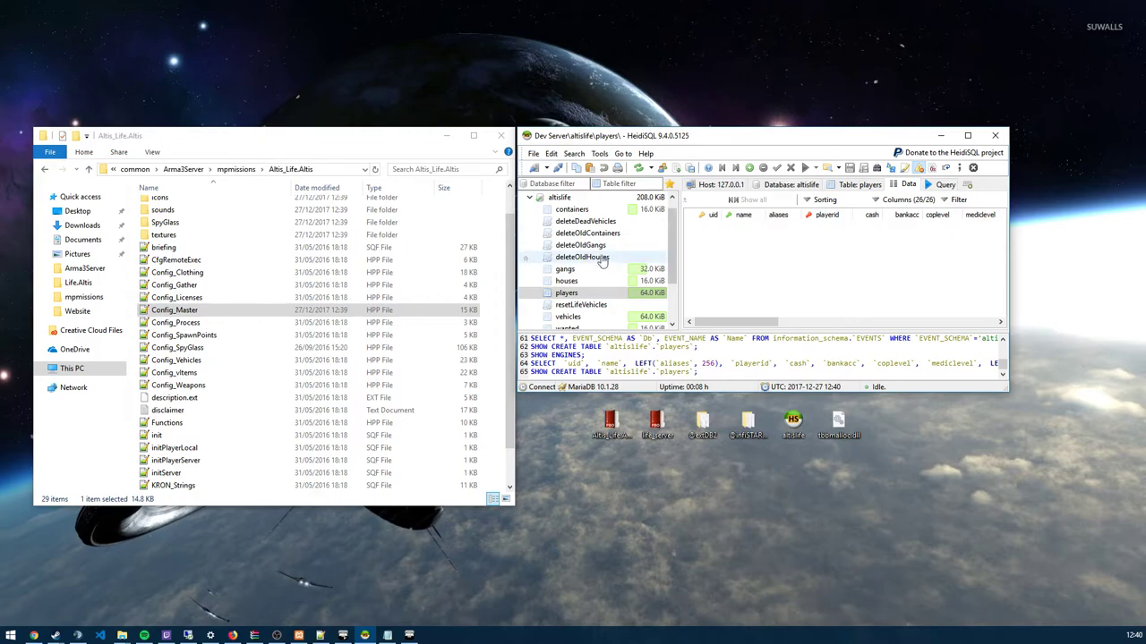
Go to the Arma3Server folder in File Explorer and launch the server with the start batch file
scroll(231, 251, "up", 1)
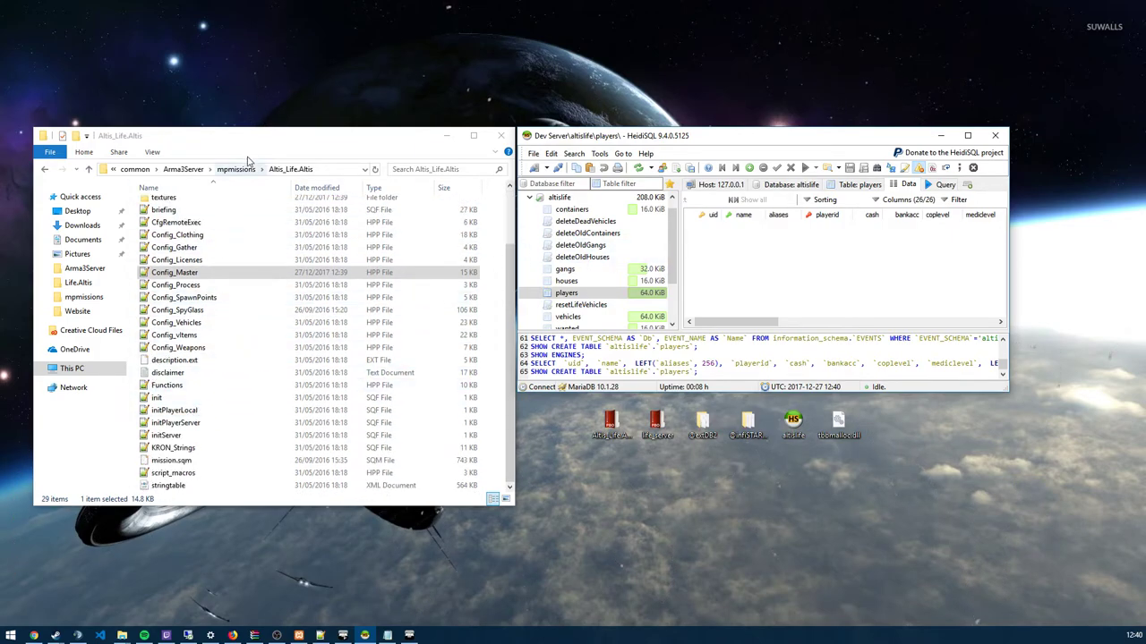
left_click(235, 169)
left_click(229, 169)
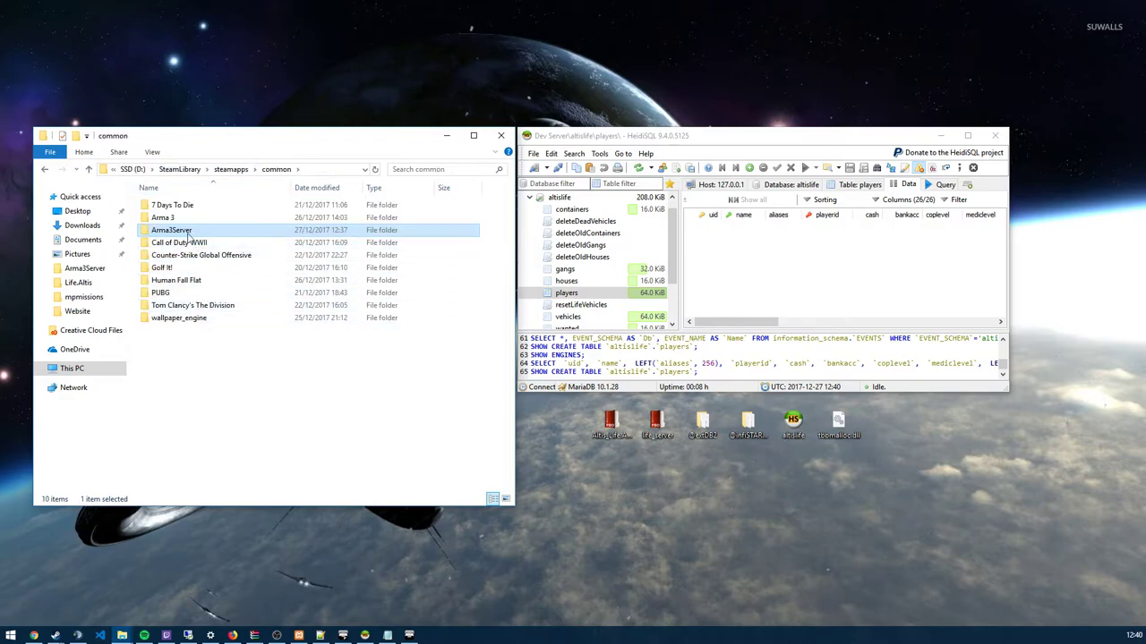
double_click(188, 231)
scroll(208, 392, "down", 1)
double_click(158, 385)
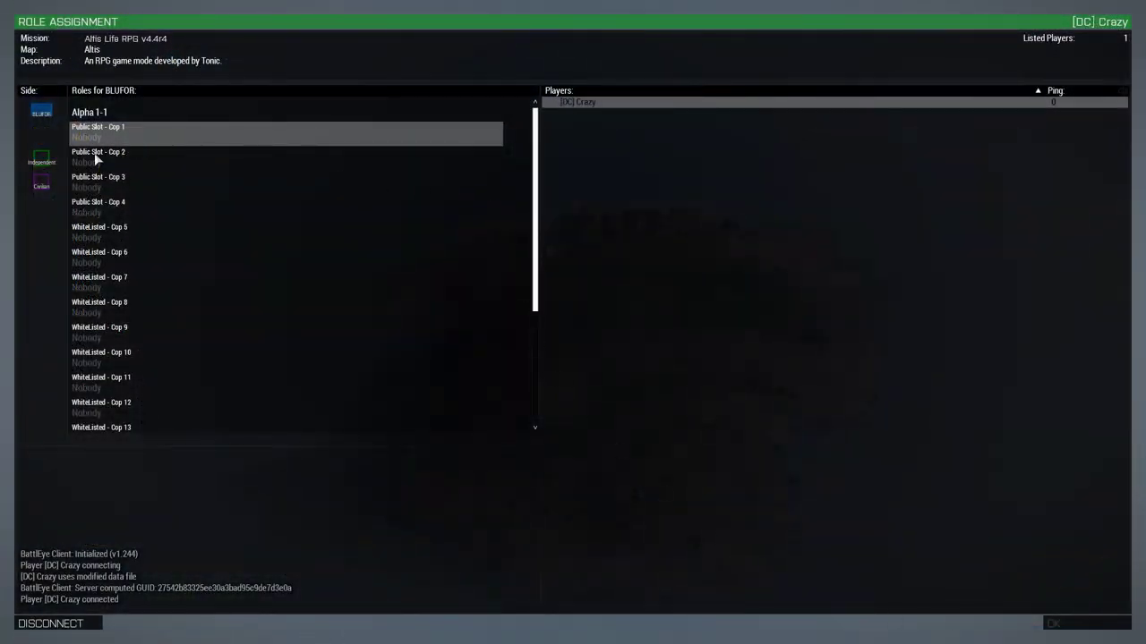
Join the Altis Life mission in the first Civilian slot, spawn at Kavala and dismiss the profile error and welcome message
left_click(42, 182)
left_click(128, 129)
left_click(1065, 624)
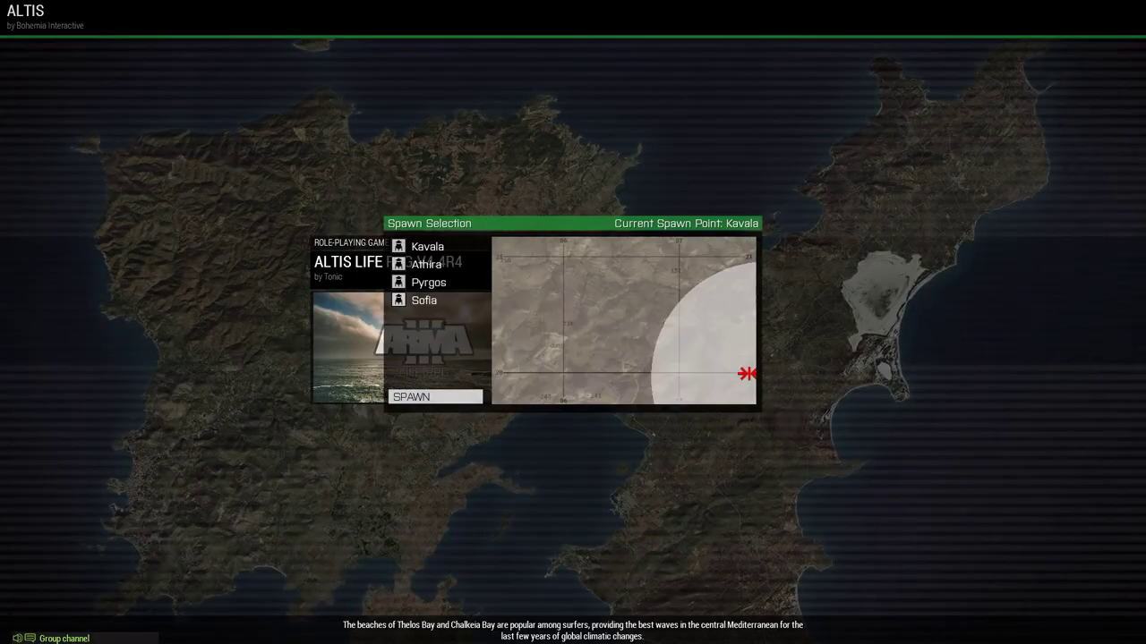
key("Return")
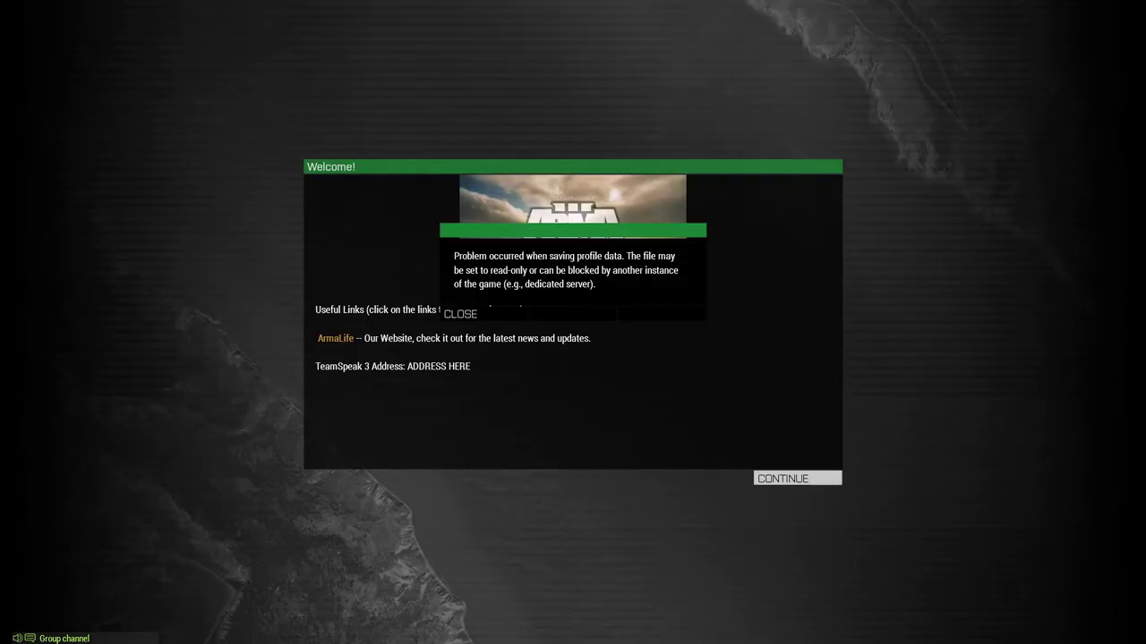
left_click(442, 311)
left_click(817, 481)
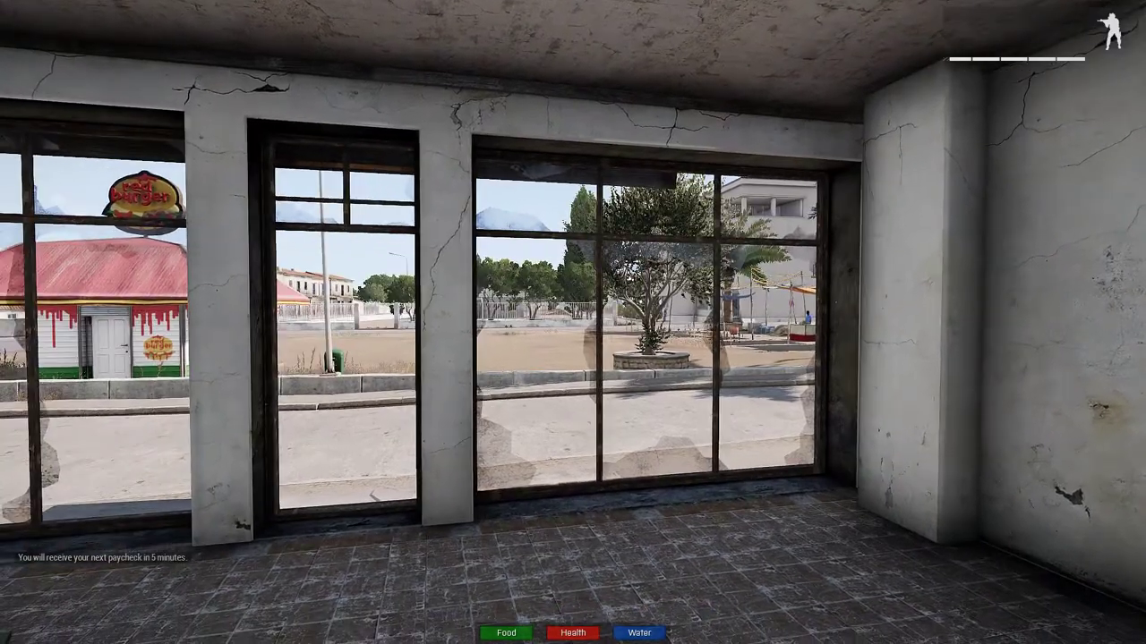
Run the civilian out into the town, abort the mission and continue past the debriefing
key("w")
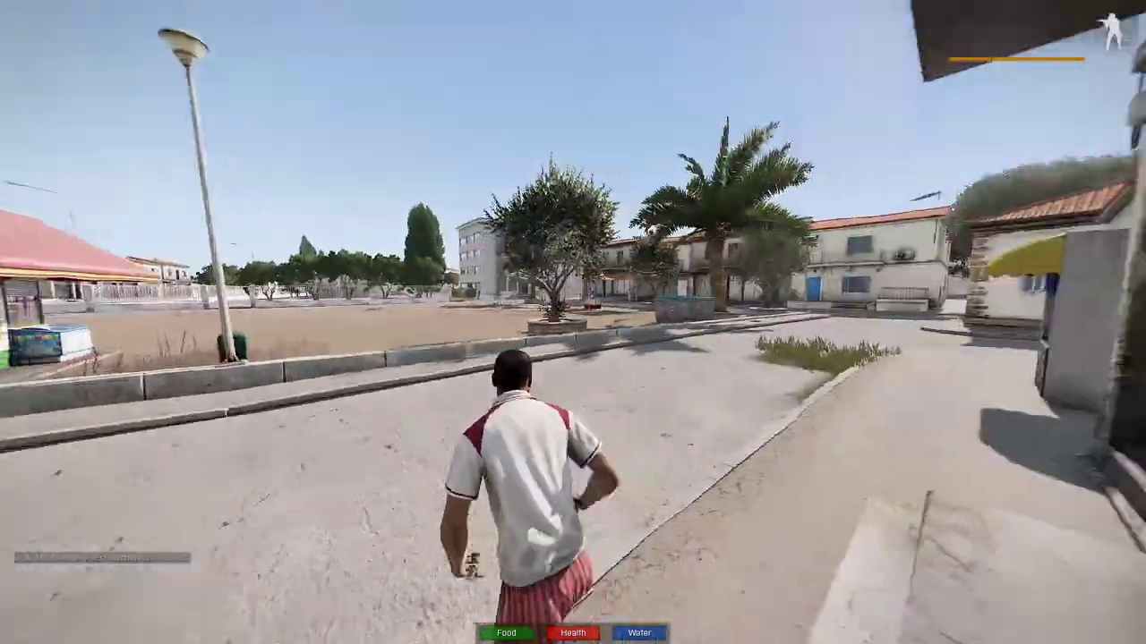
key("super")
key("Escape")
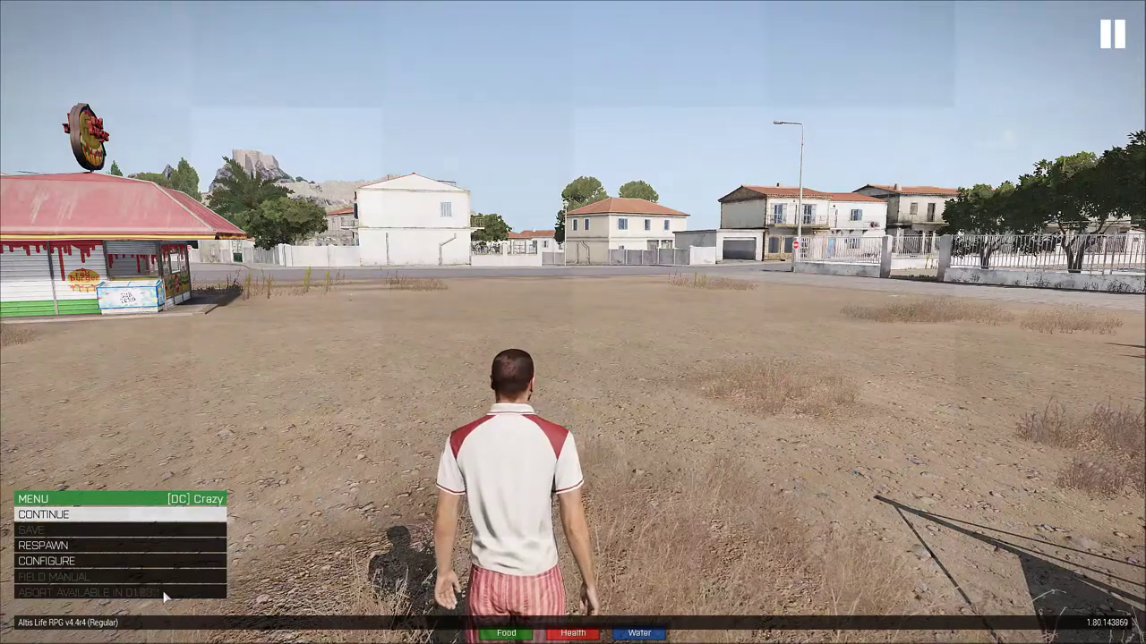
left_click(167, 593)
left_click(484, 306)
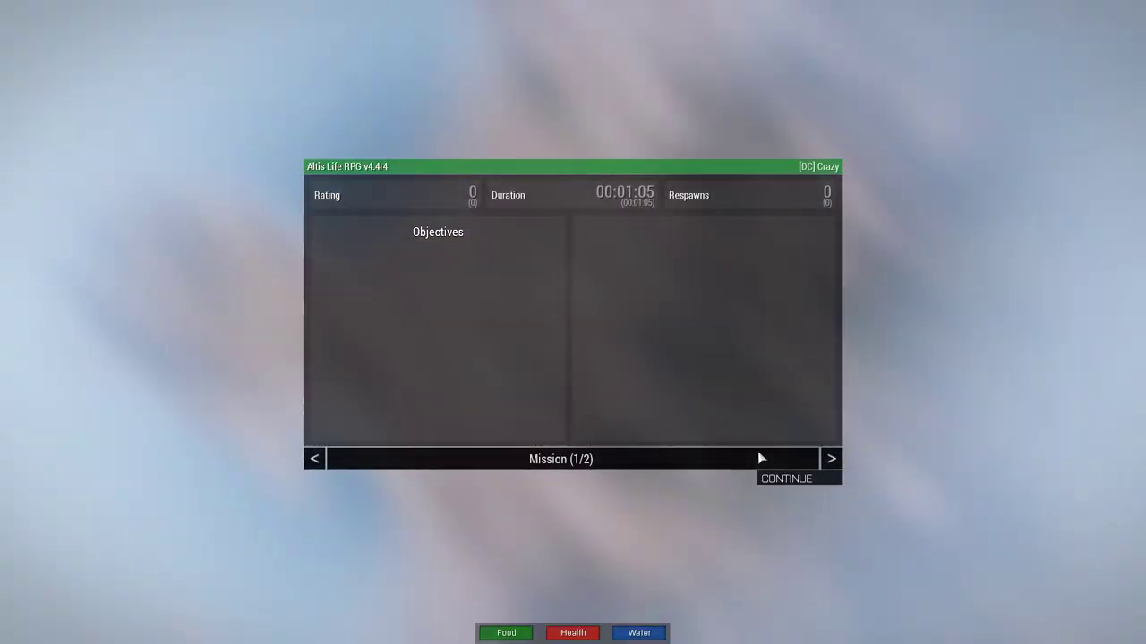
left_click(786, 474)
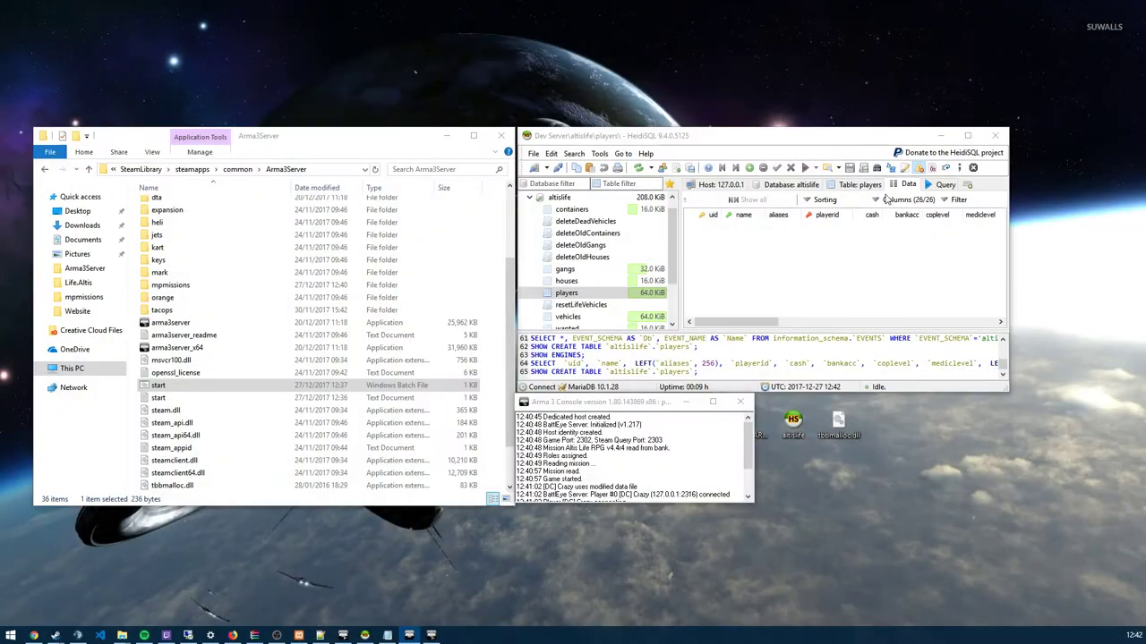
Refresh the players table data in HeidiSQL and set the player's bankacc to 1,000,000
left_click(880, 321)
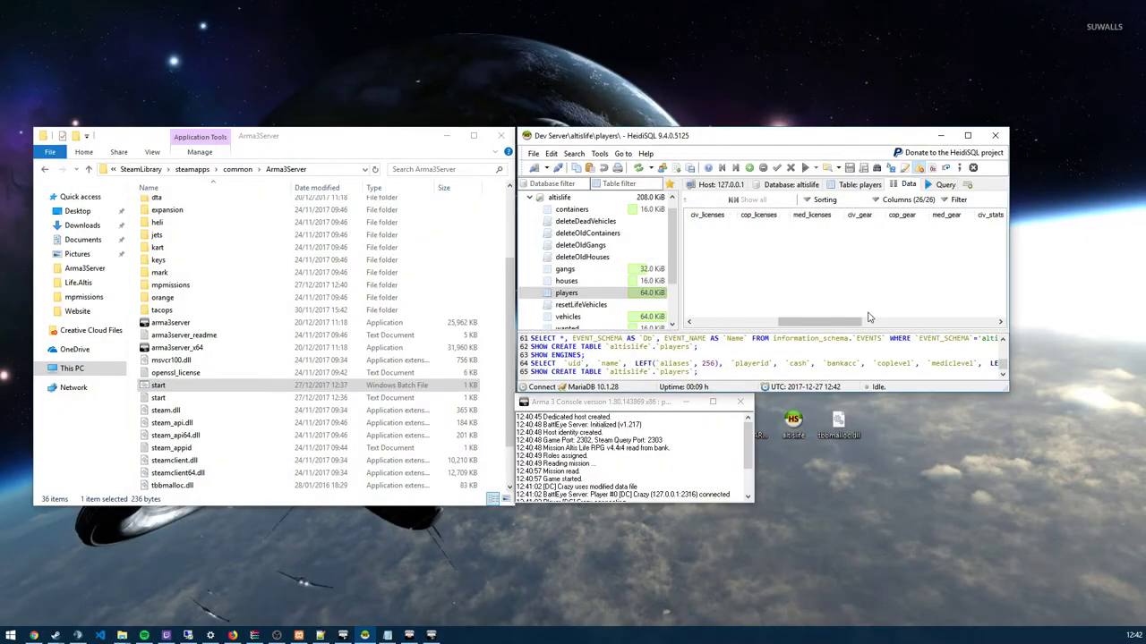
left_click_drag(820, 323, 732, 323)
right_click(767, 266)
left_click(761, 256)
left_click_drag(727, 323, 761, 324)
left_click(779, 228)
left_click(781, 227)
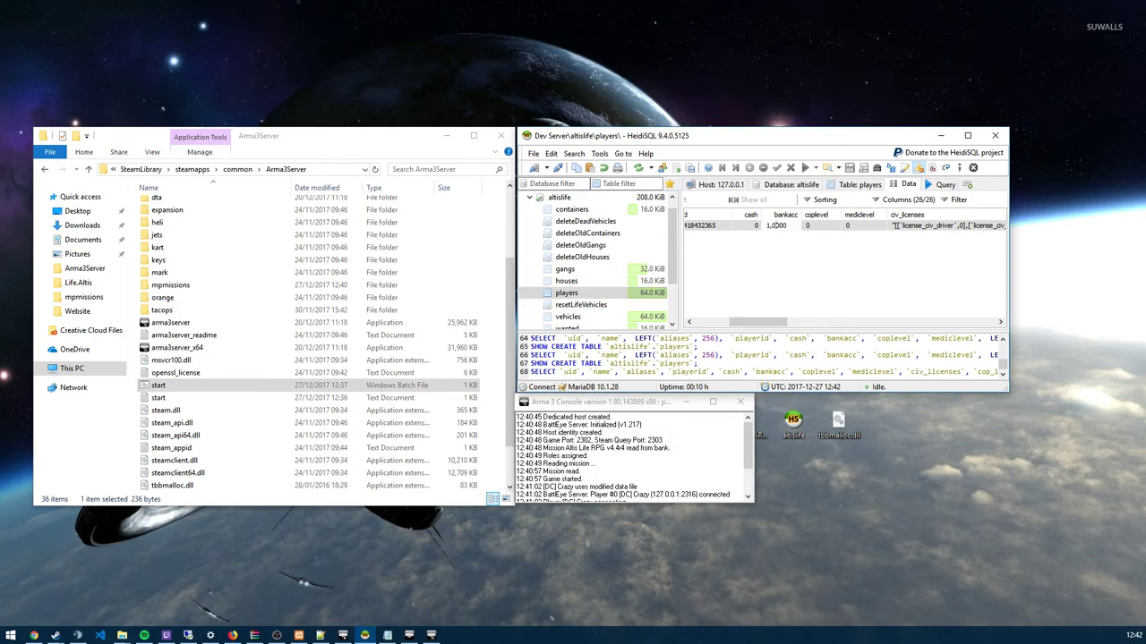
key("Return")
Set the player's coplevel to 7 and choose a mediclevel for the same record
left_click(825, 228)
left_click(833, 227)
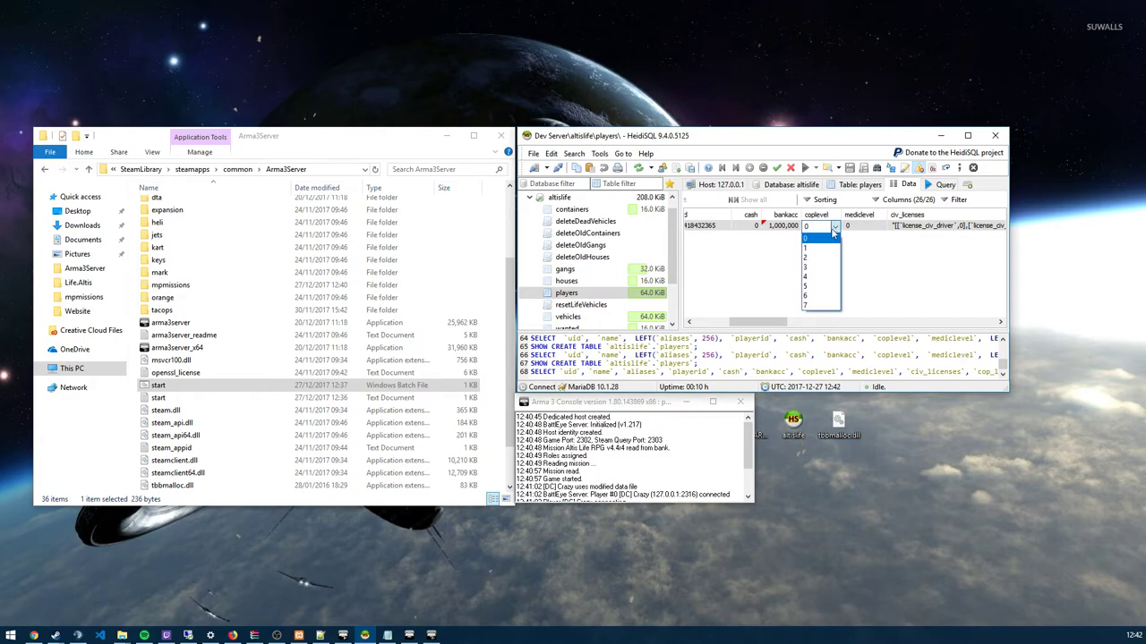
left_click(822, 307)
left_click_drag(757, 324, 784, 327)
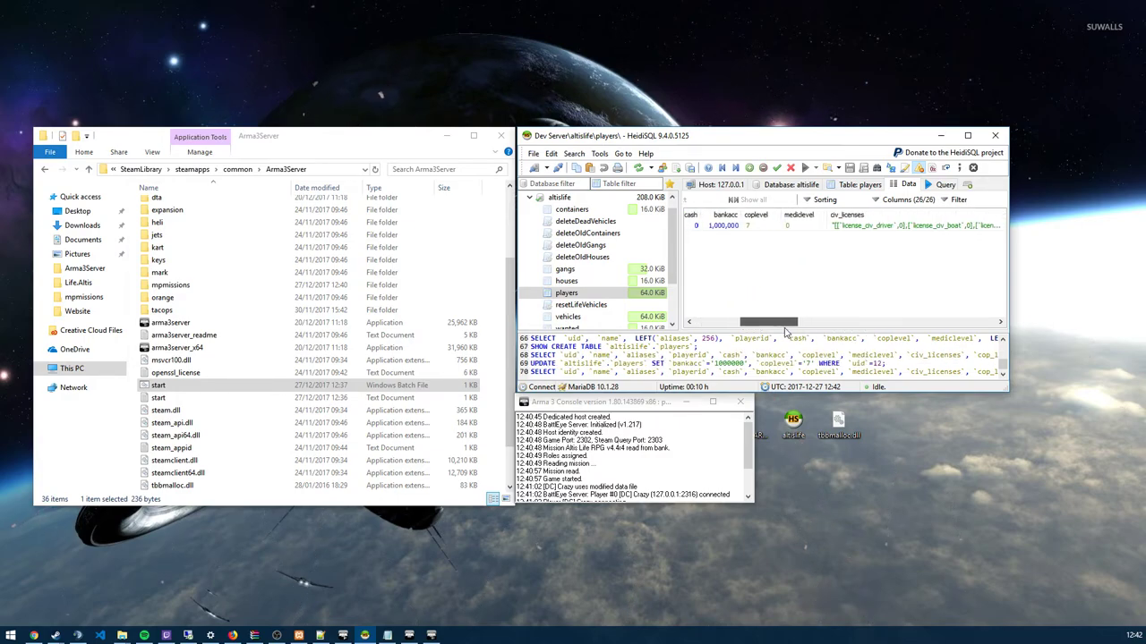
left_click(808, 229)
left_click(808, 231)
left_click(805, 250)
Set the player's adminlevel to 5 in the players table
left_click_drag(770, 324, 900, 327)
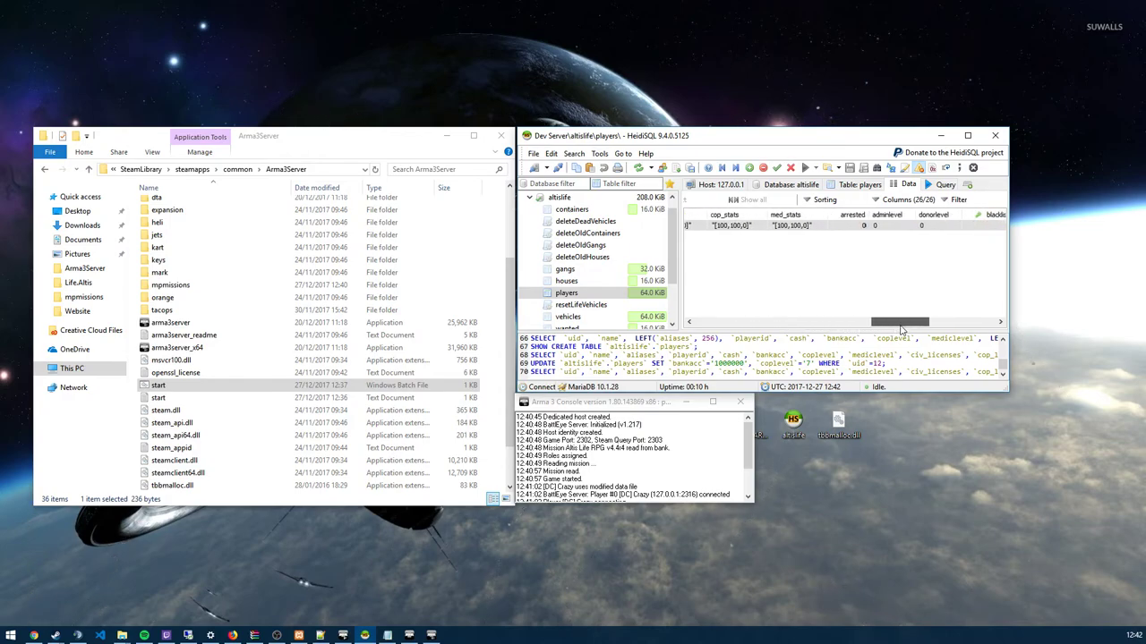
left_click(884, 227)
left_click(887, 231)
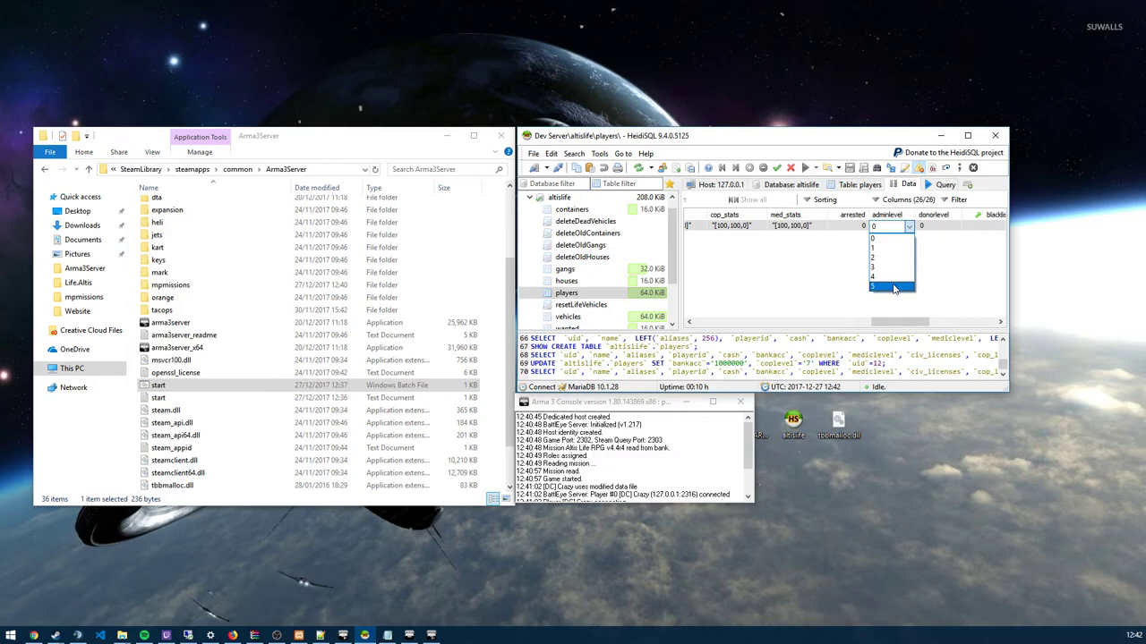
left_click(889, 283)
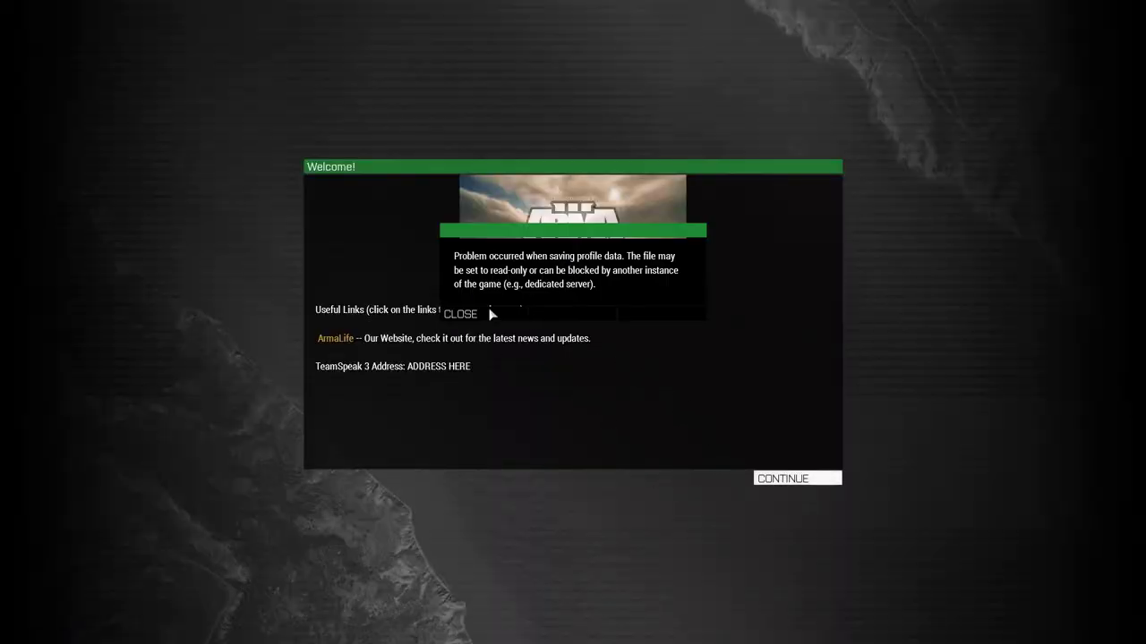
Dismiss the profile error and welcome message in Arma 3, and check the player menu, admin menu and cell phone
left_click(491, 314)
left_click(786, 479)
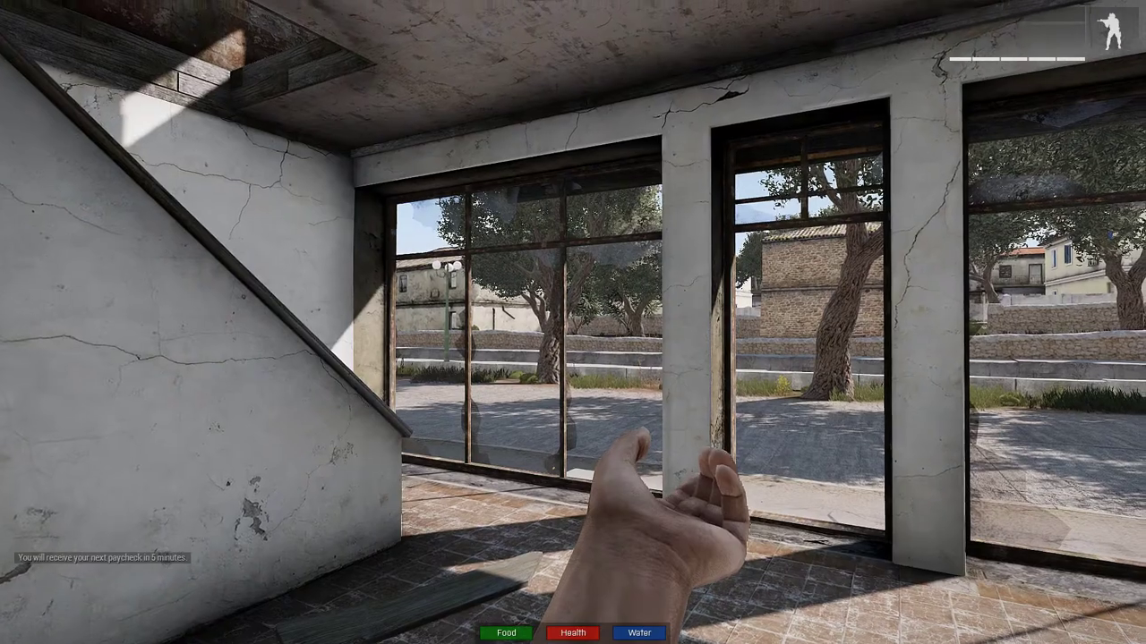
key("y")
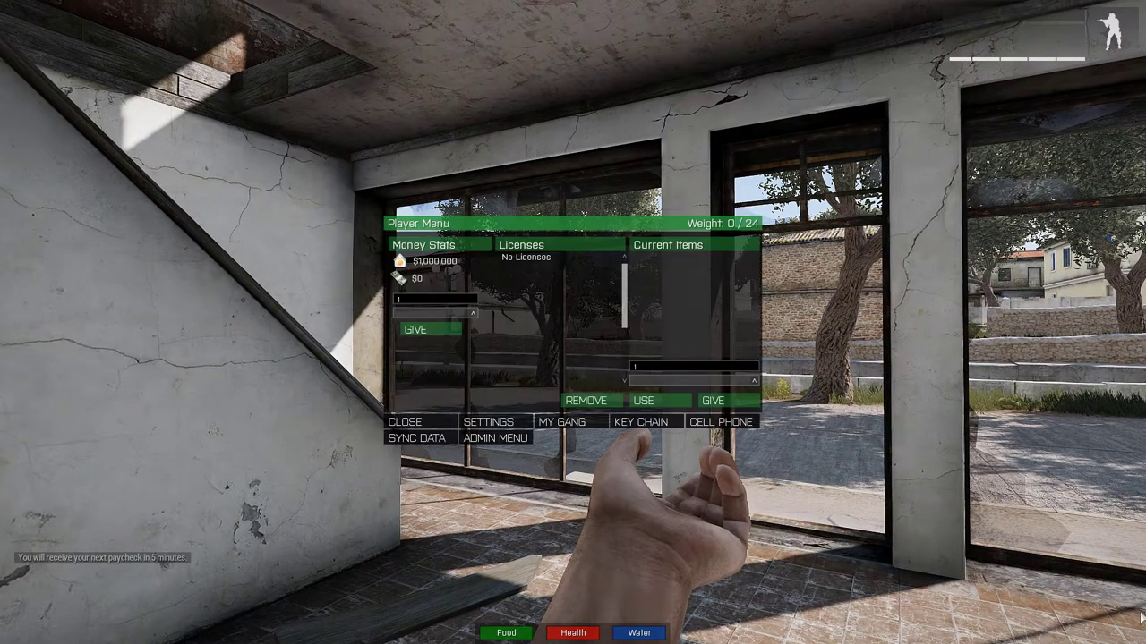
left_click(495, 438)
left_click(441, 225)
key("y")
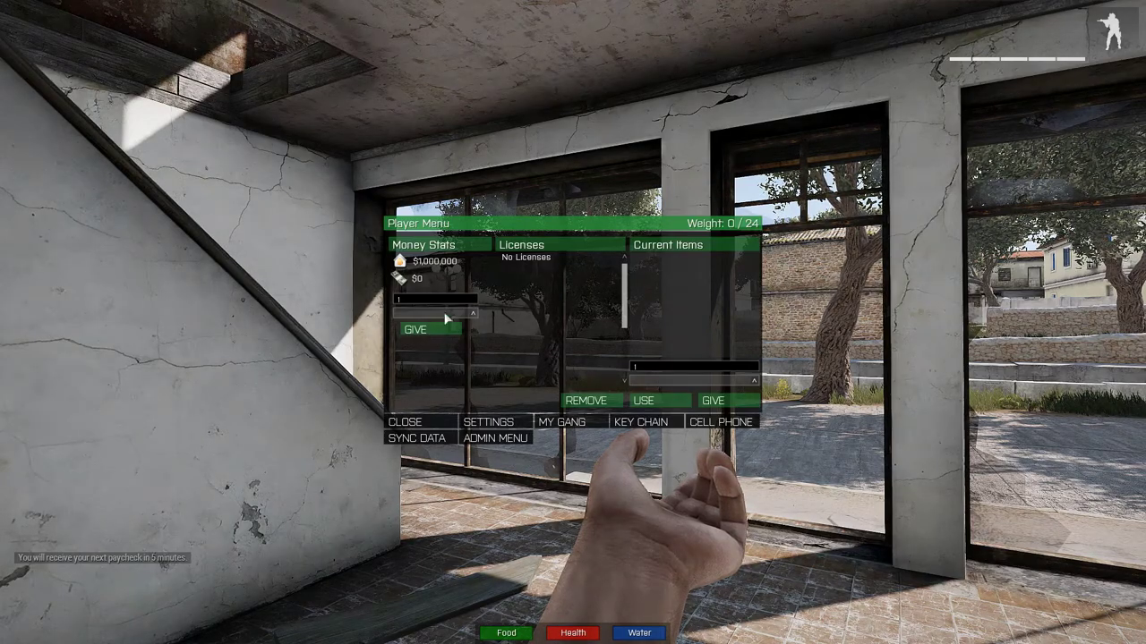
key("y")
key("p")
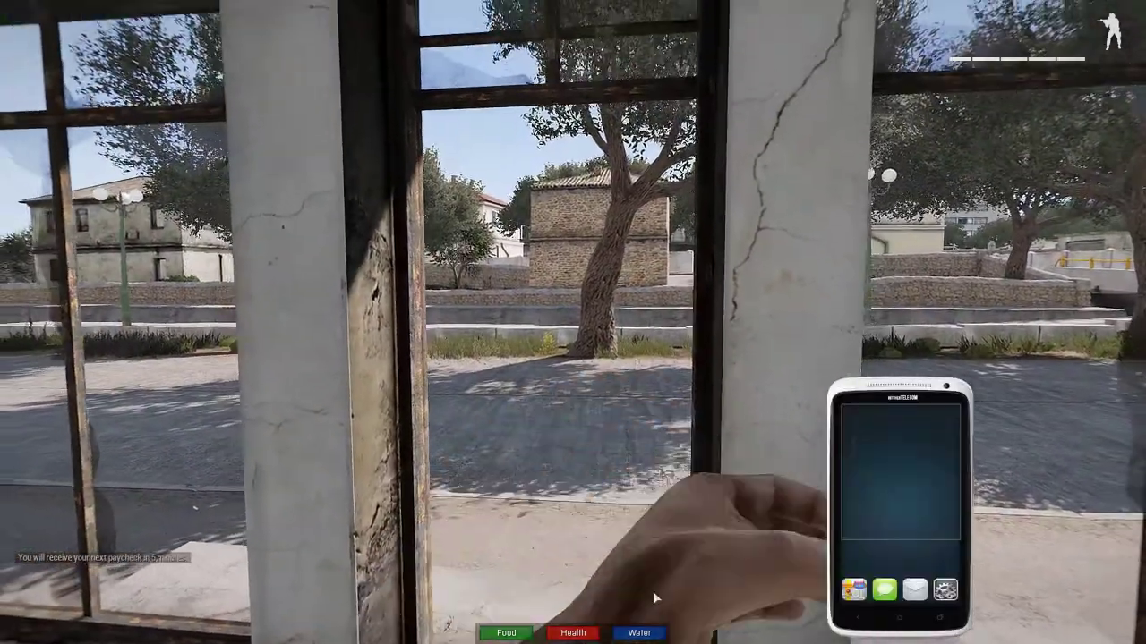
Abort the civilian session, confirm returning to the lobby and continue past the debriefing
key("Escape")
key("Escape")
key("Escape")
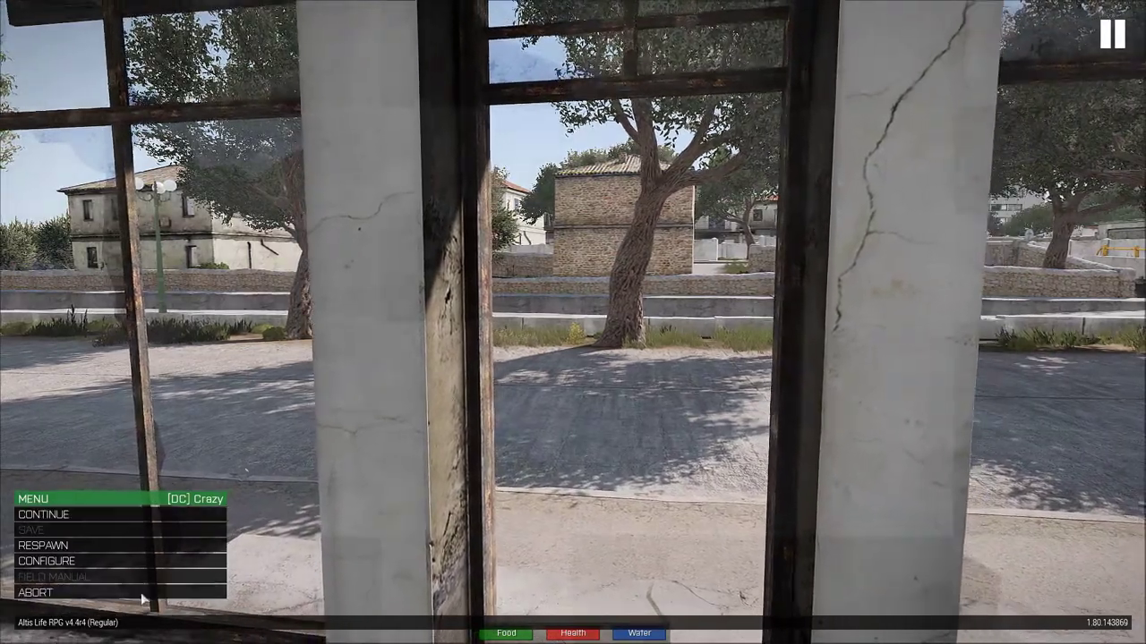
left_click(142, 596)
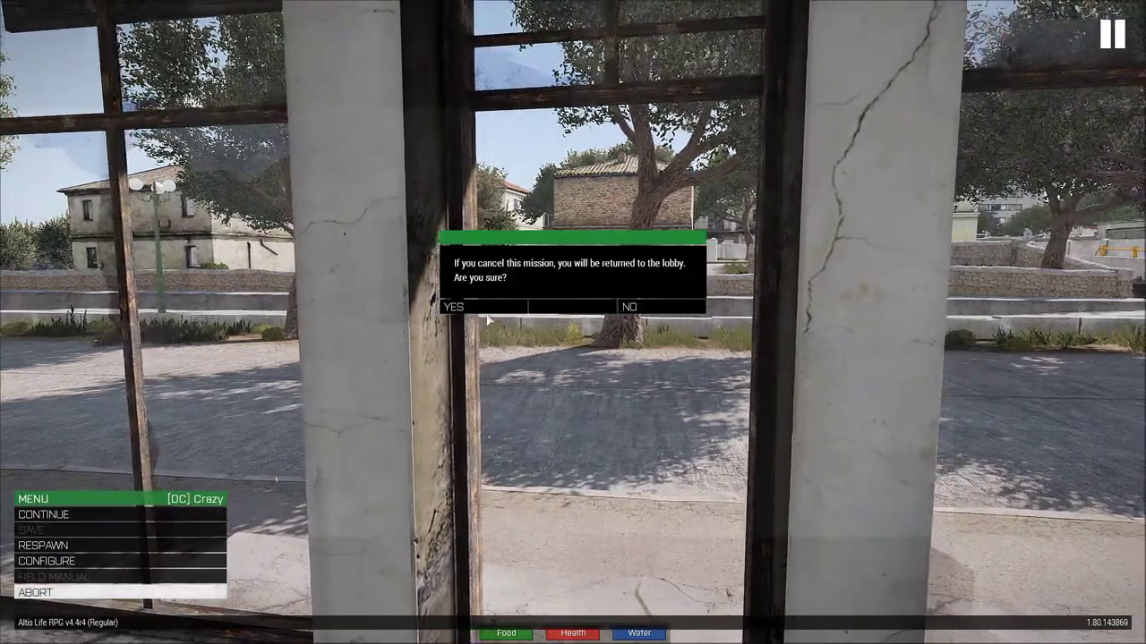
left_click(456, 307)
left_click(797, 476)
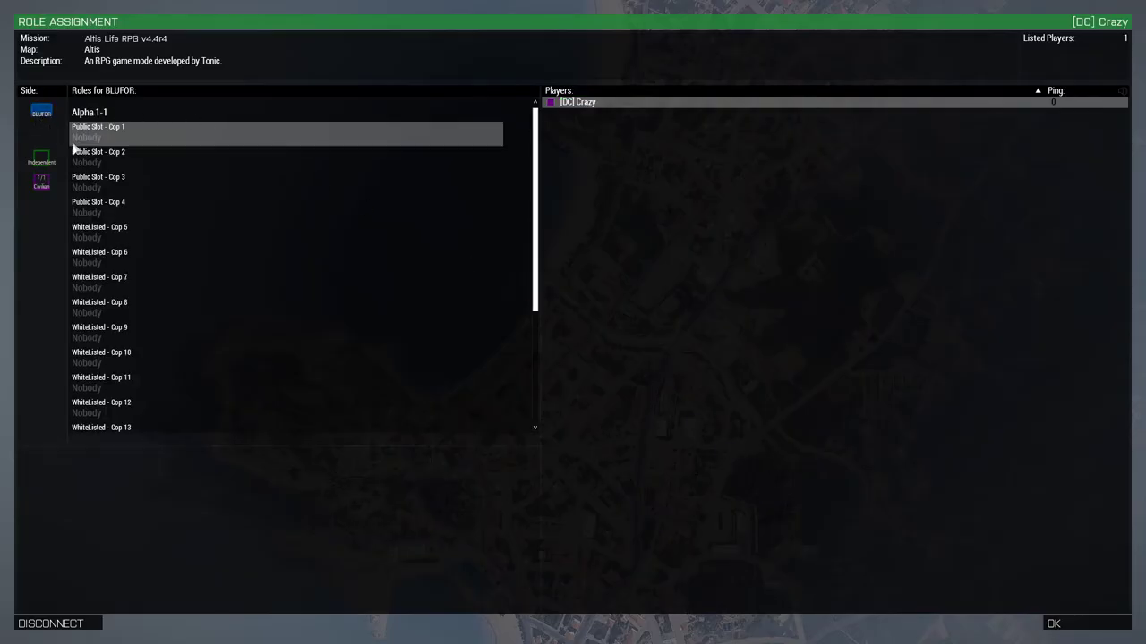
Join the mission as a BLUFOR cop, spawn at Kavala HQ and dismiss the welcome message
left_click(1052, 624)
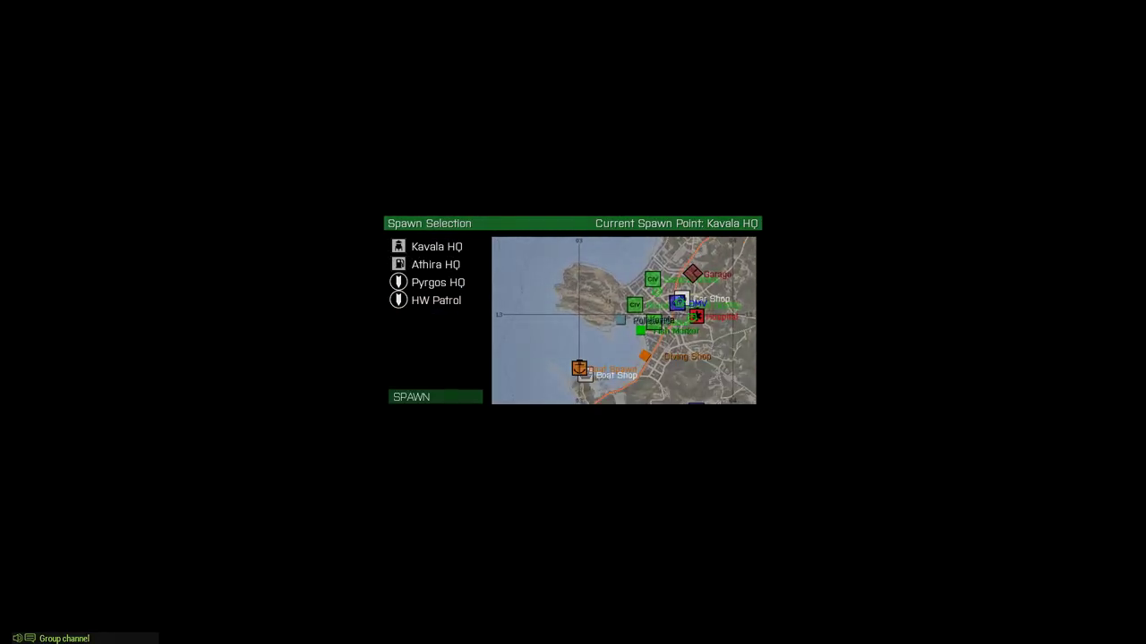
left_click(435, 396)
left_click(798, 475)
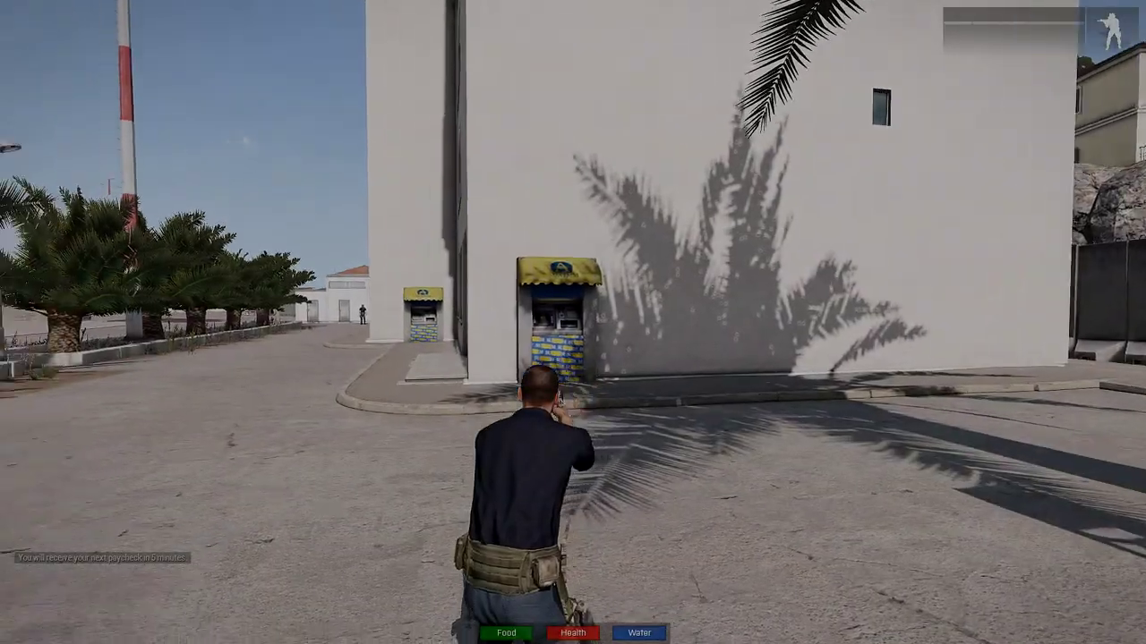
Check the cop's player menu, wanted list and admin menu, and return to the game
key("y")
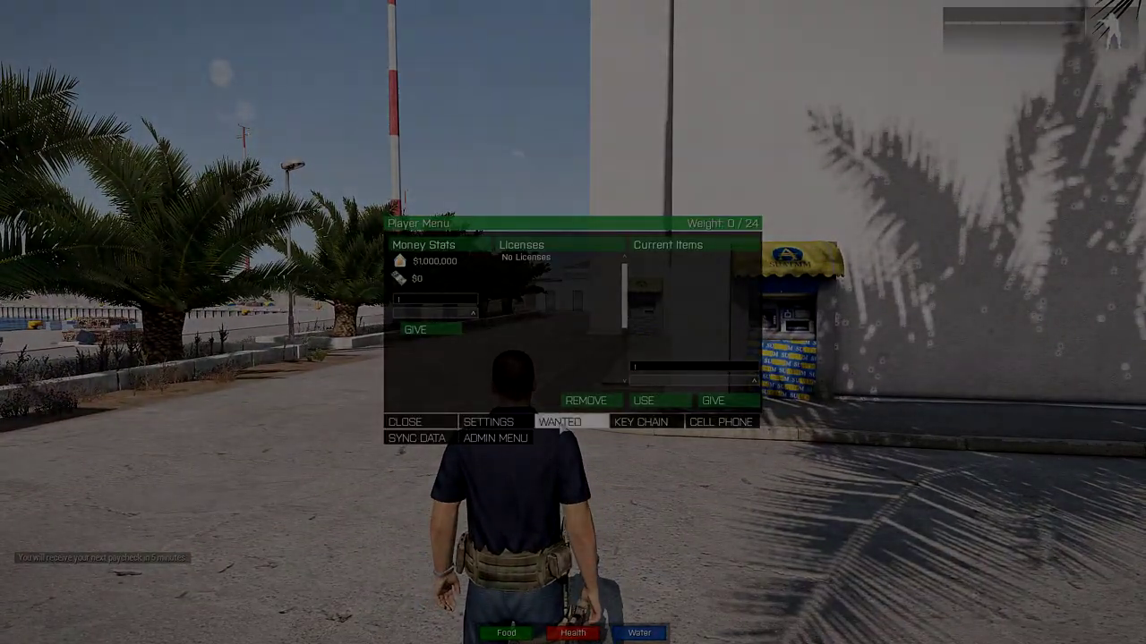
left_click(561, 423)
key("Escape")
left_click(591, 402)
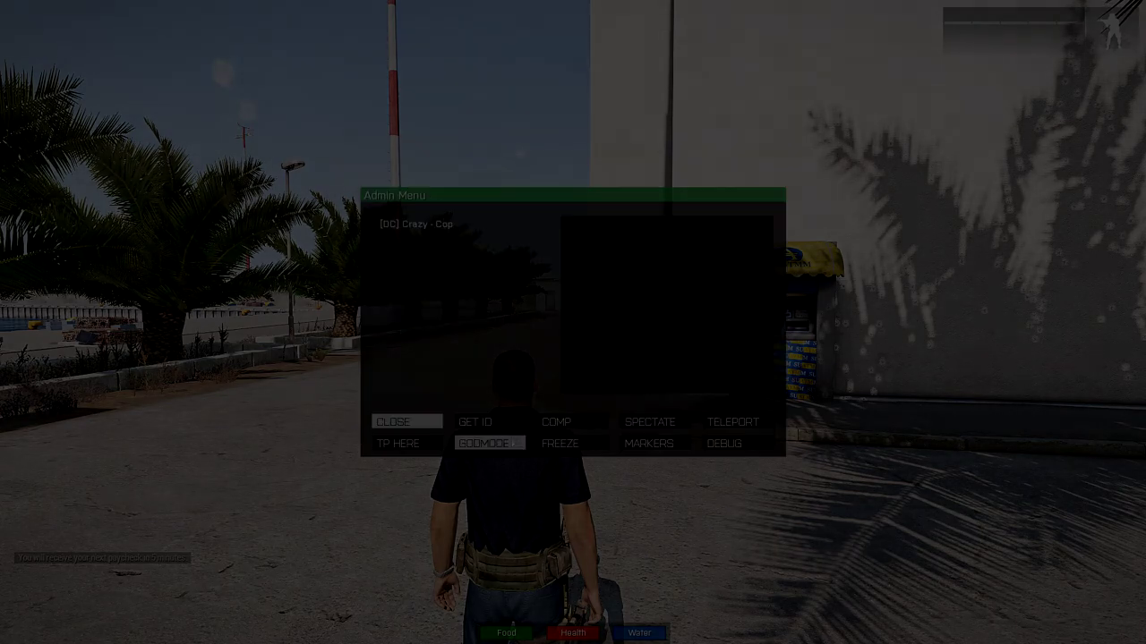
key("Escape")
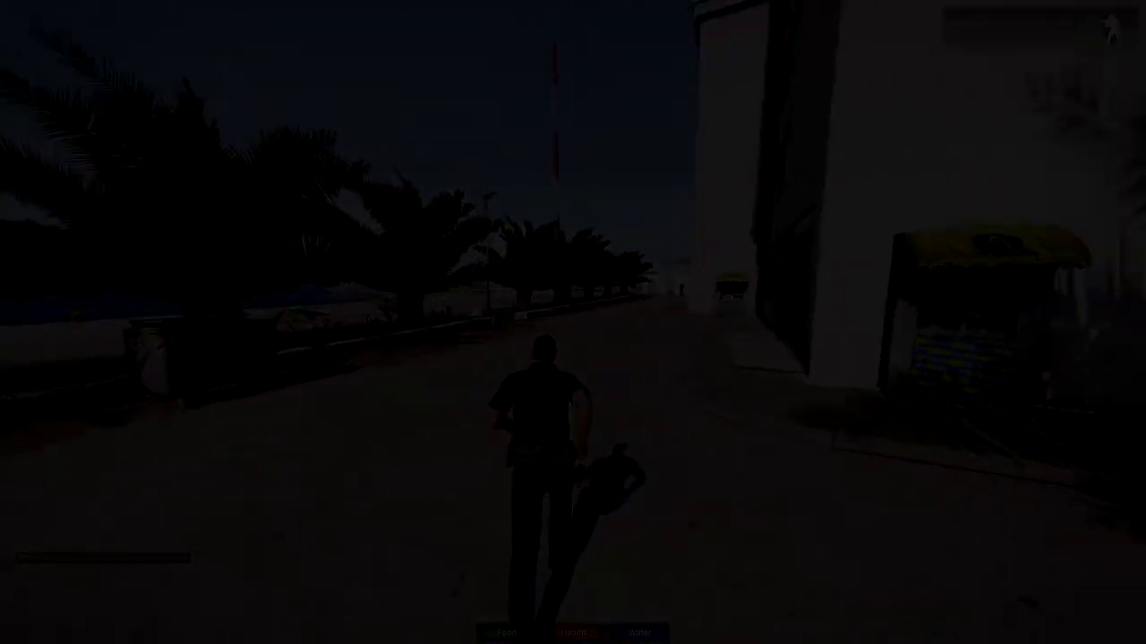